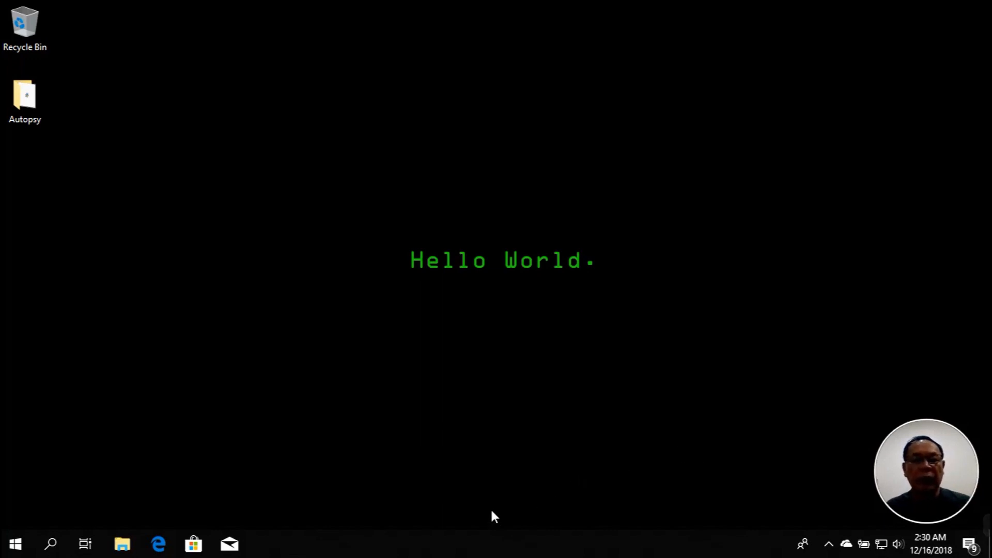
# Launch Google Chrome by searching 'chrome' from the Windows Start menu
pyautogui.click(21, 542)
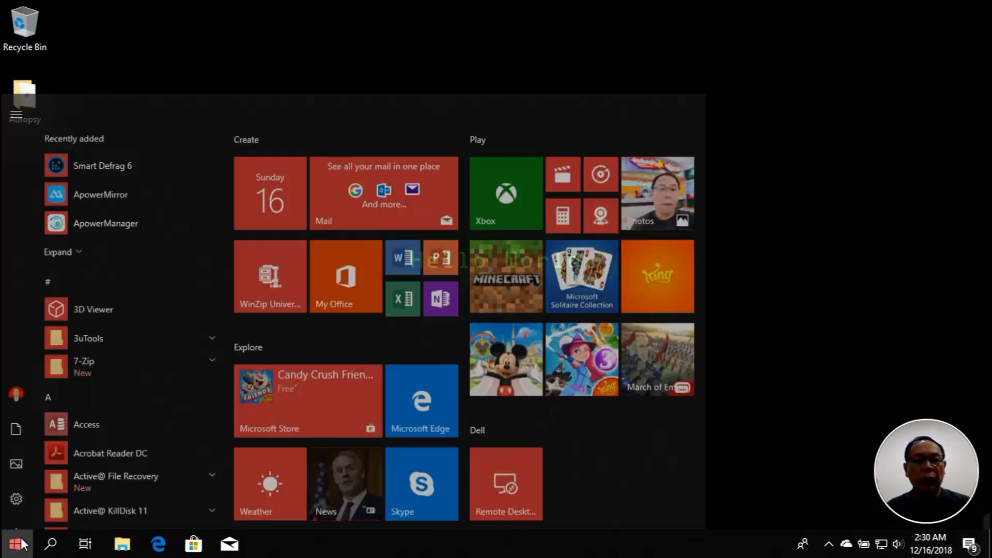
pyautogui.write('ch')
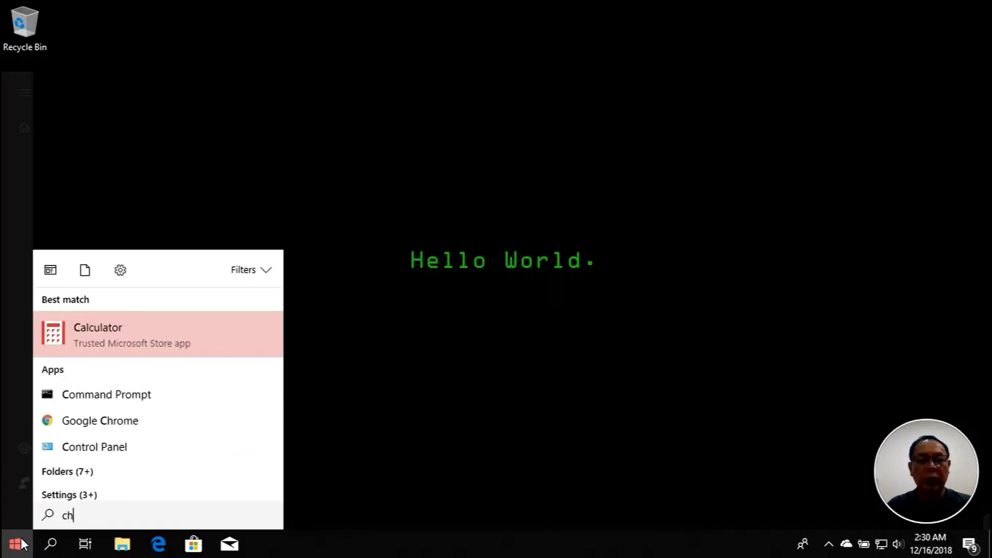
pyautogui.press('BackSpace')
pyautogui.write('hrome')
pyautogui.press('Return')
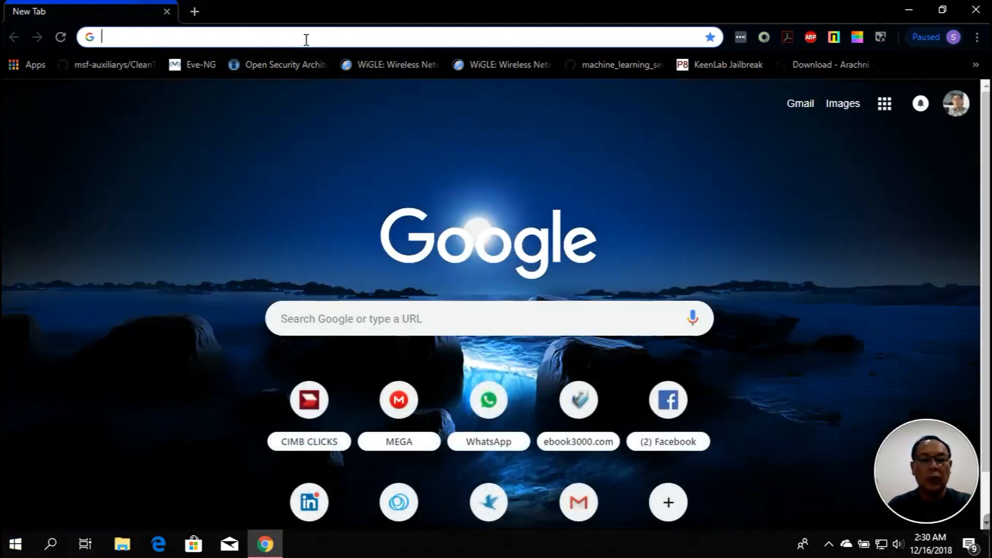
# Search Google for 'autopsy' and open the official autopsy.com result
pyautogui.write('autopsy')
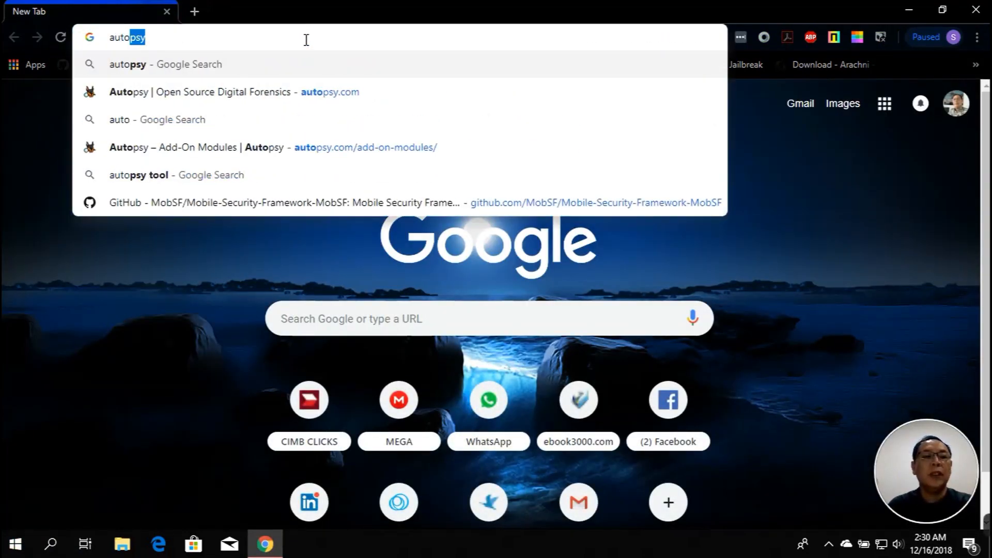
pyautogui.press('Return')
pyautogui.scroll(-3, 331, 217)
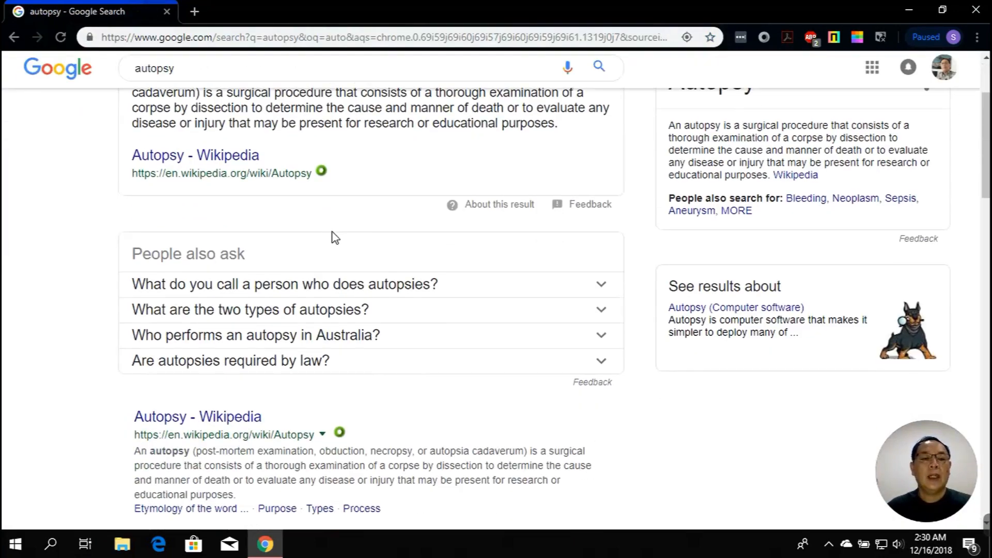
pyautogui.scroll(-6, 333, 238)
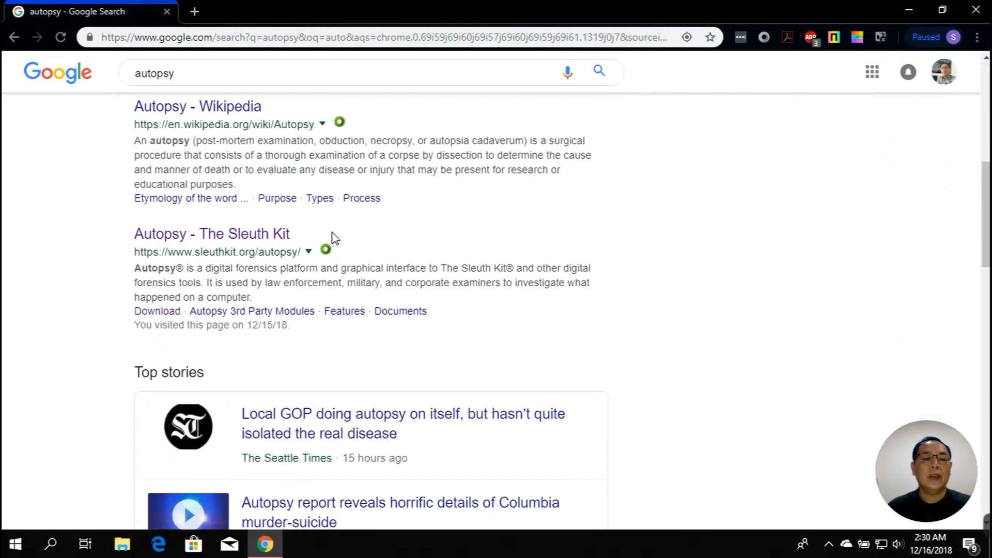
pyautogui.scroll(-9, 334, 237)
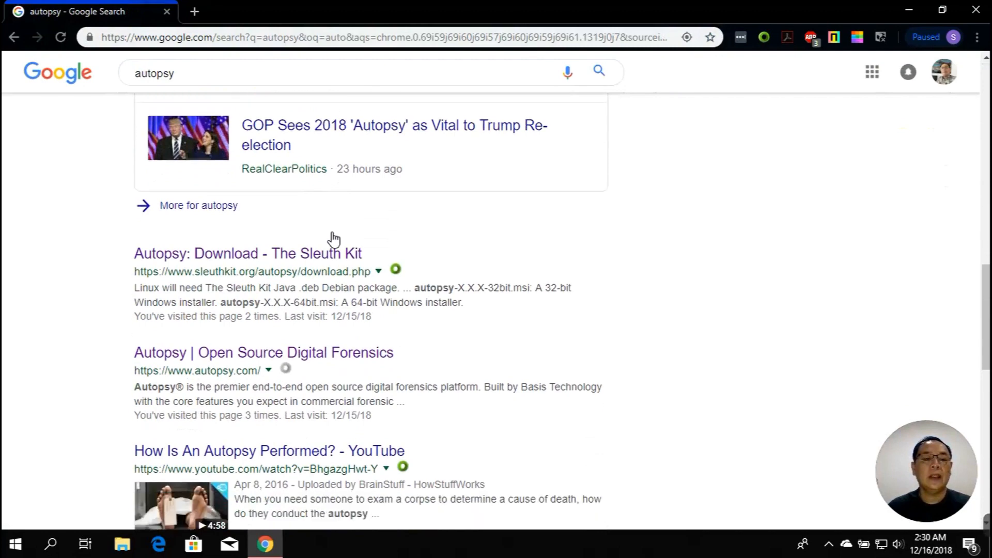
pyautogui.scroll(-5, 333, 237)
pyautogui.scroll(2, 333, 229)
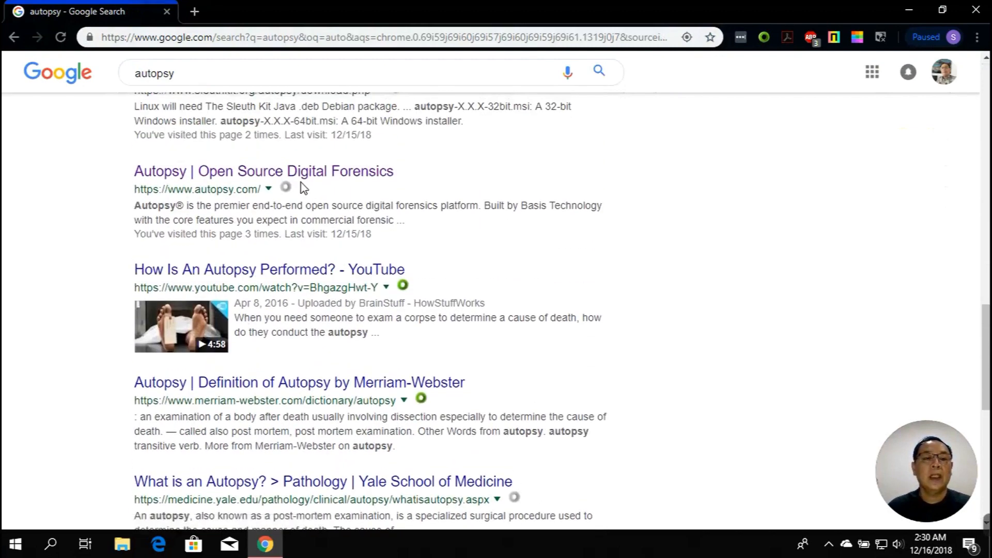
pyautogui.click(303, 181)
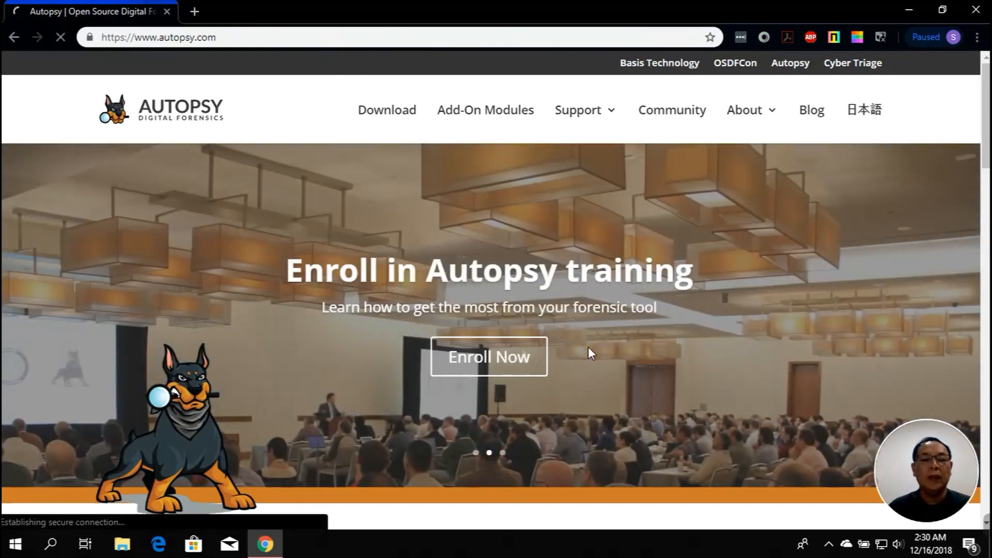
# Go to the Autopsy Download page listing the Version 4.9.1 Windows 64-bit and 32-bit installers
pyautogui.click(494, 370)
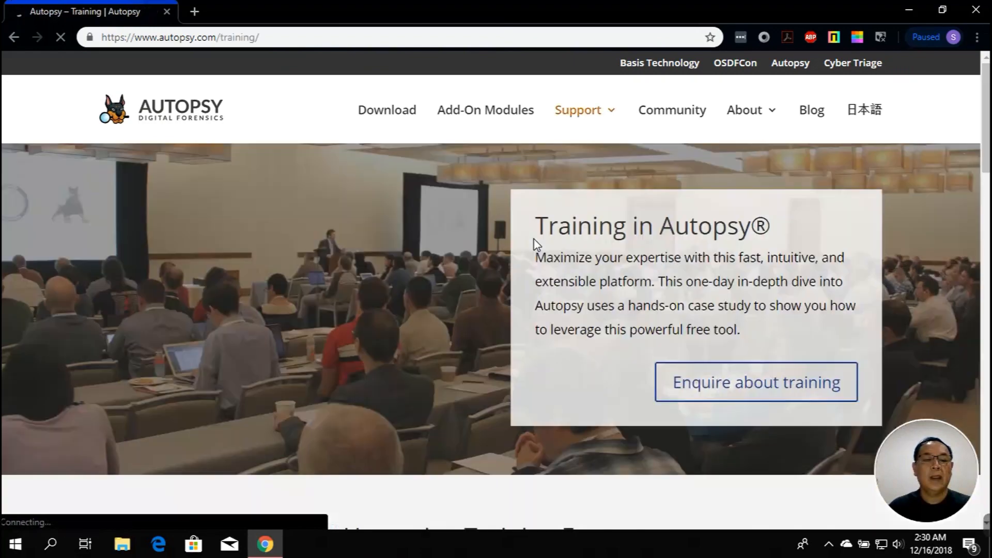
pyautogui.click(406, 119)
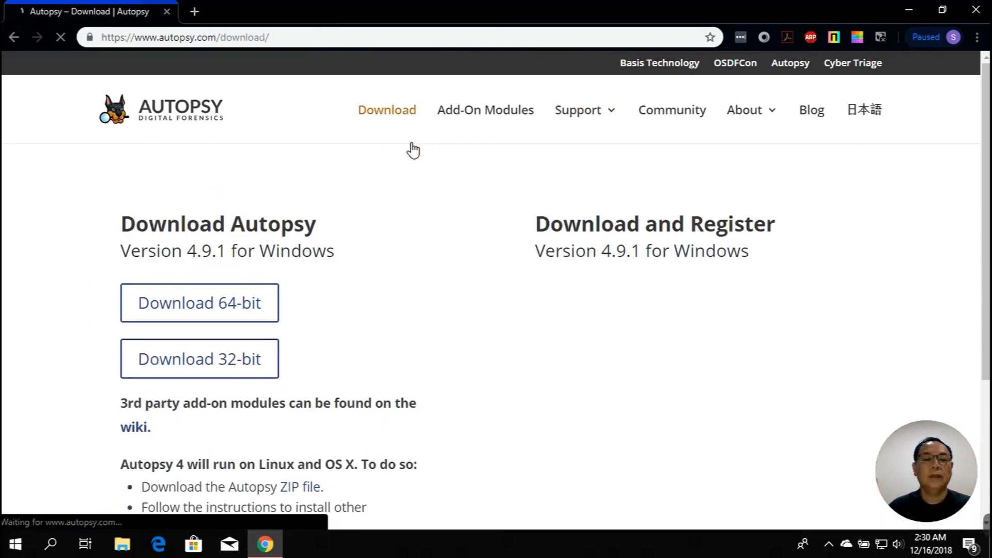
pyautogui.scroll(-2, 316, 340)
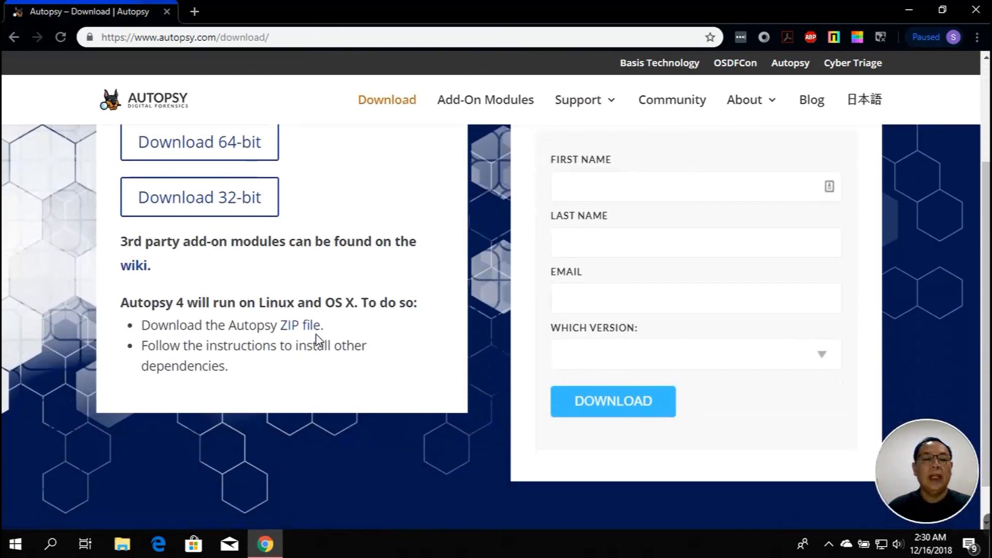
pyautogui.scroll(3, 316, 340)
pyautogui.scroll(-2, 285, 319)
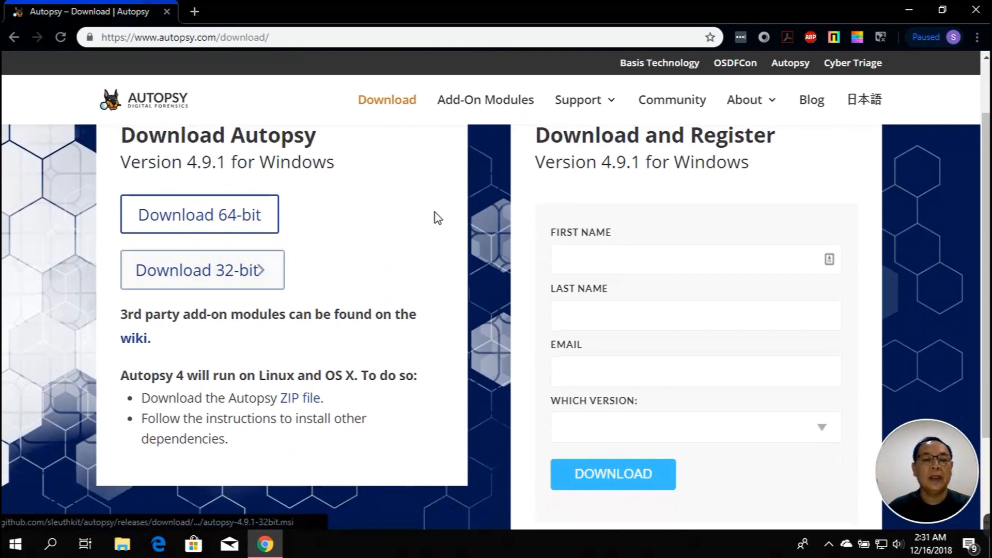
# Browse the Add-On Modules page, highlighting the Text Gisting, Video Triage and Law Enforcement Bundle names
pyautogui.click(511, 112)
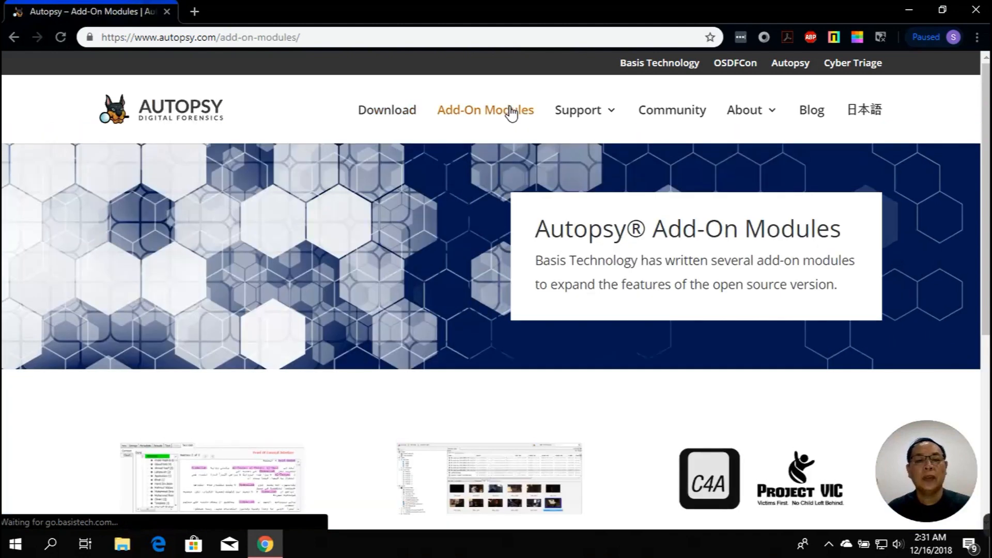
pyautogui.scroll(-5, 535, 239)
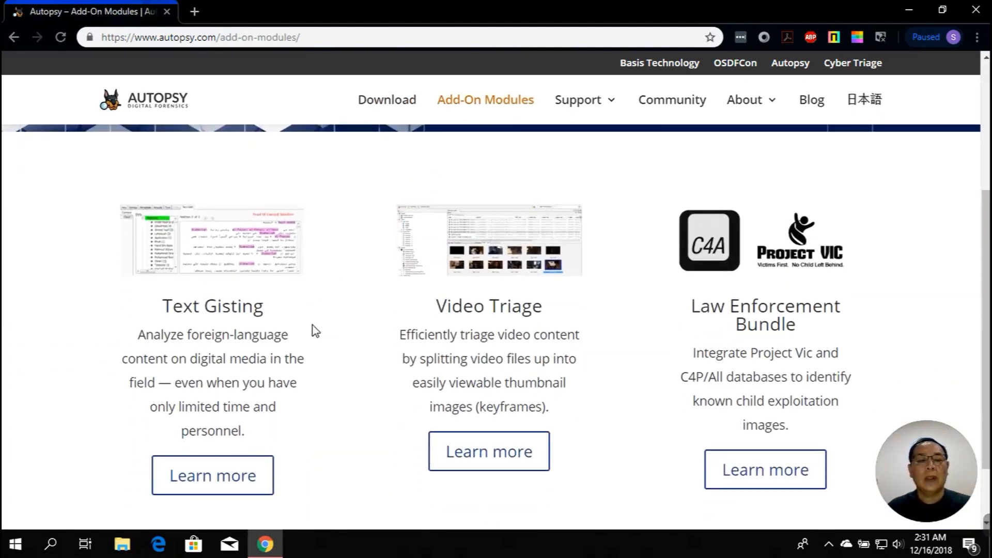
pyautogui.moveTo(164, 307); pyautogui.dragTo(266, 310)
pyautogui.moveTo(435, 306); pyautogui.dragTo(545, 308)
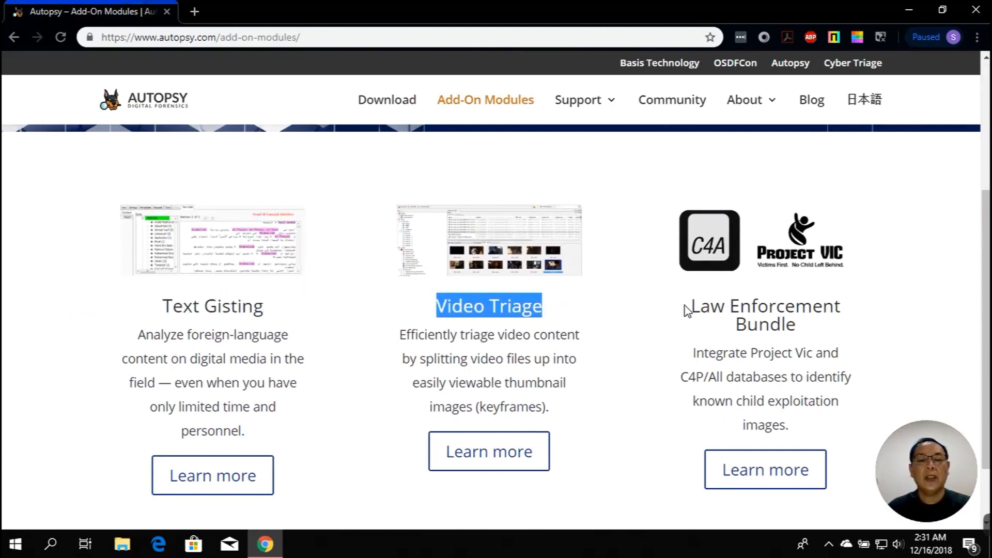
pyautogui.moveTo(696, 307); pyautogui.dragTo(806, 326)
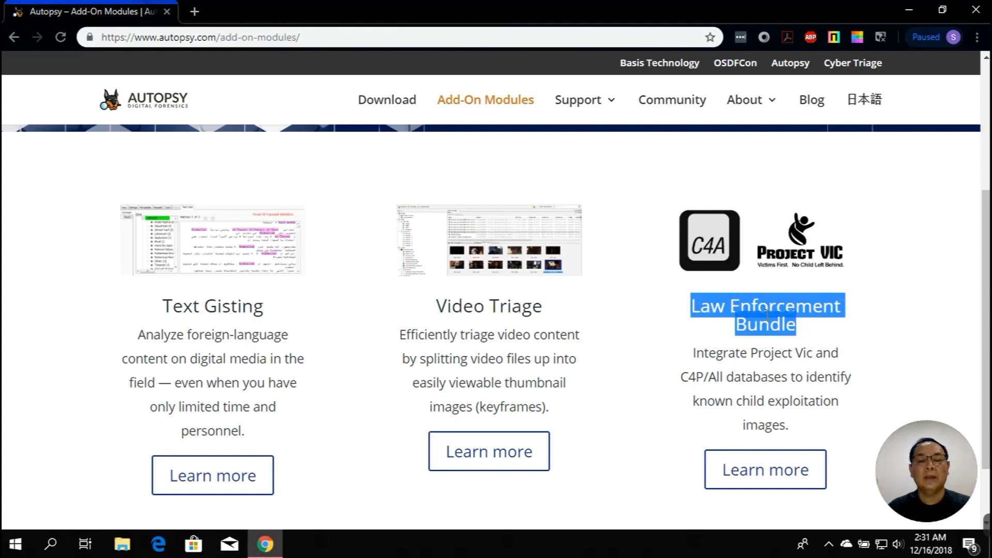
pyautogui.click(636, 316)
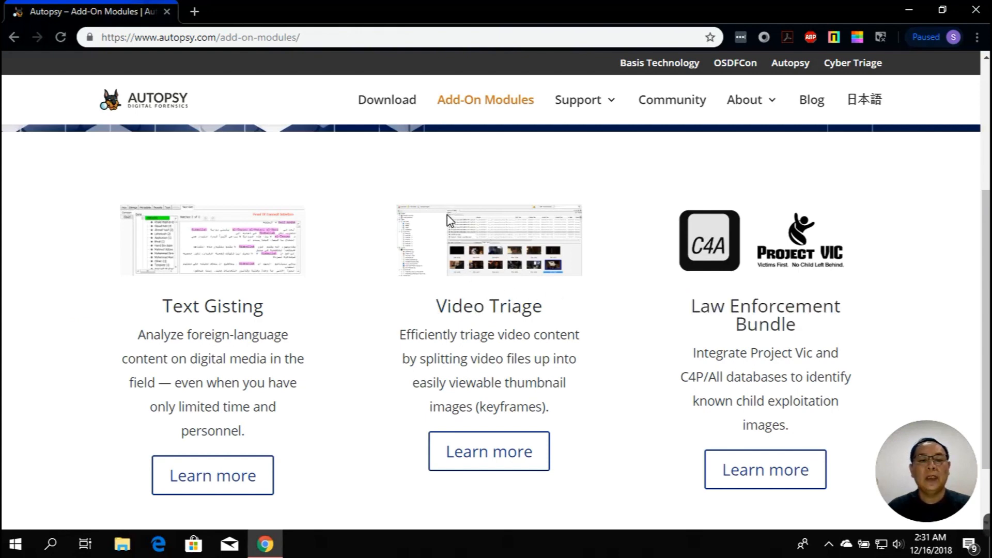
# Revisit the add-on modules, read the Video Triage heading and description, then close Chrome
pyautogui.click(395, 107)
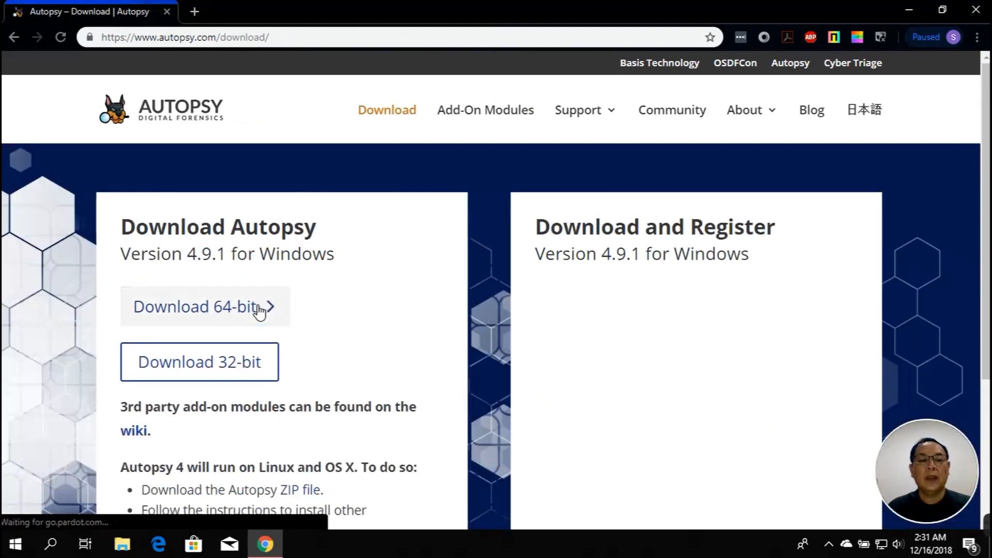
pyautogui.click(450, 116)
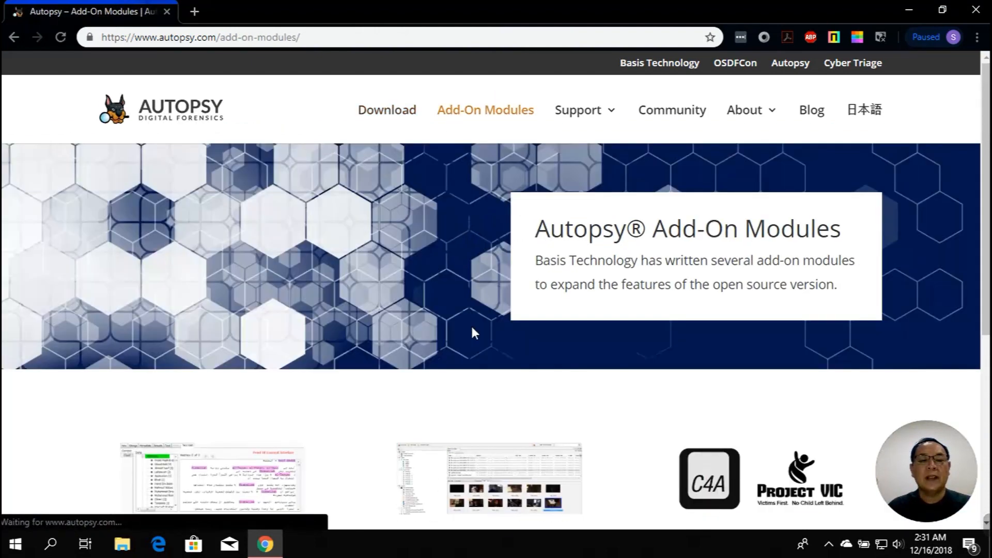
pyautogui.scroll(-5, 514, 390)
pyautogui.moveTo(438, 306); pyautogui.dragTo(543, 318)
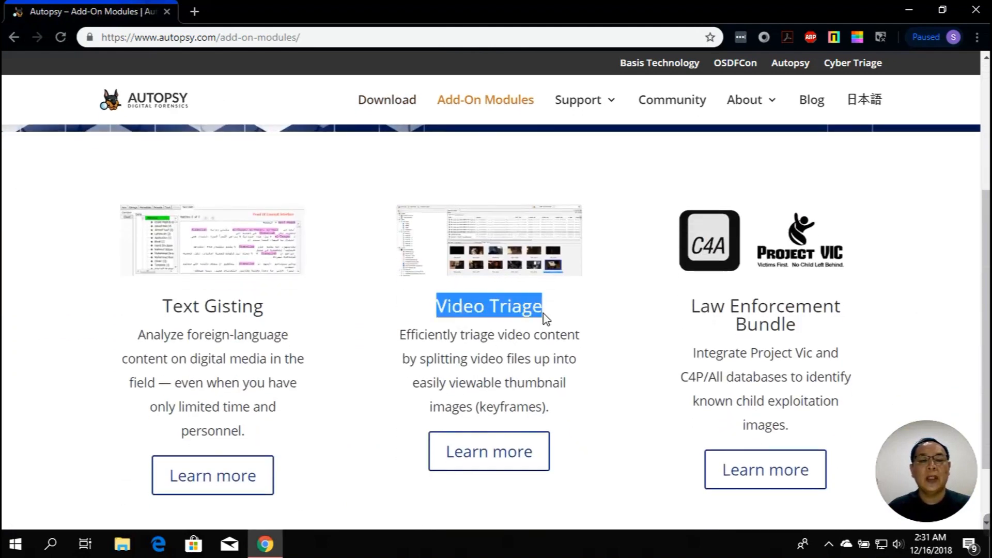
pyautogui.click(544, 320)
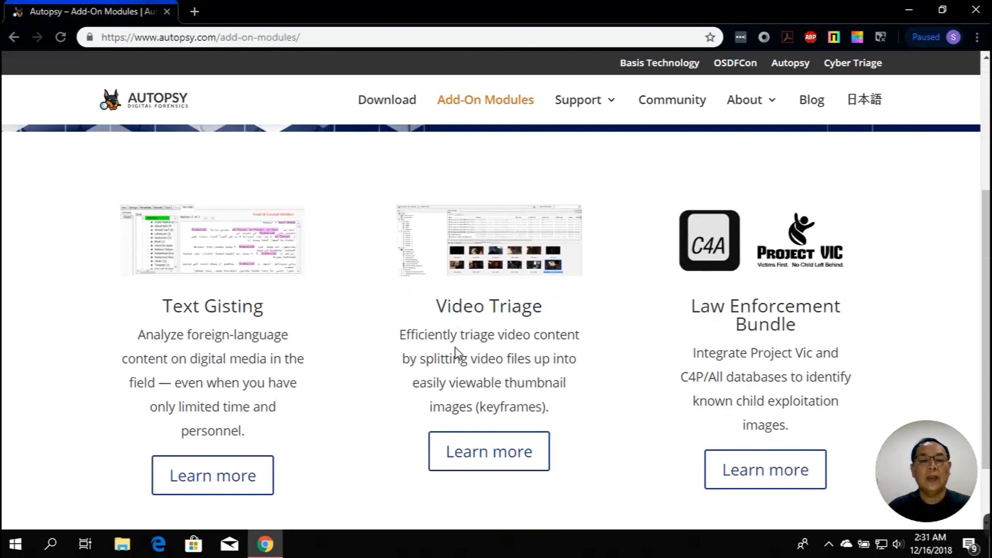
pyautogui.moveTo(405, 338); pyautogui.dragTo(574, 378)
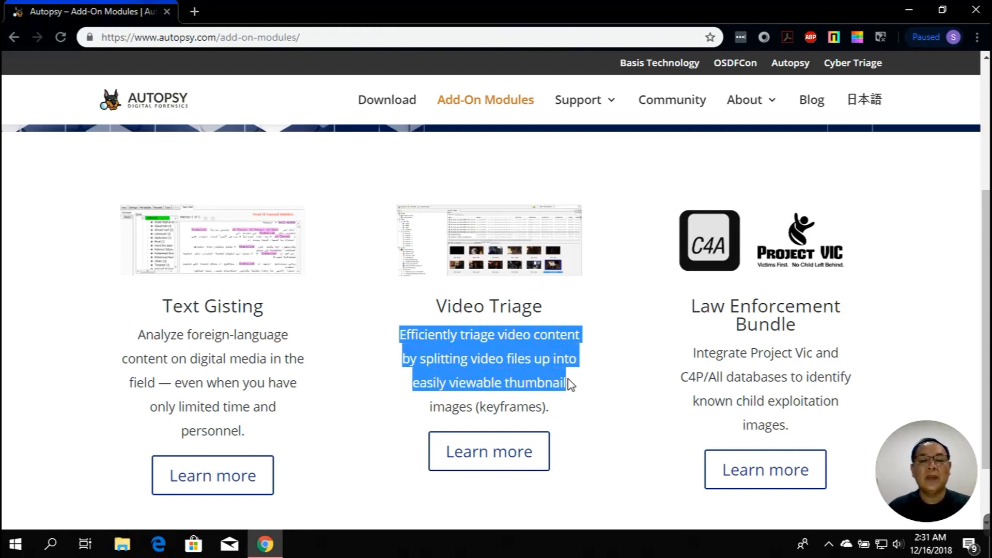
pyautogui.moveTo(567, 379); pyautogui.dragTo(559, 405)
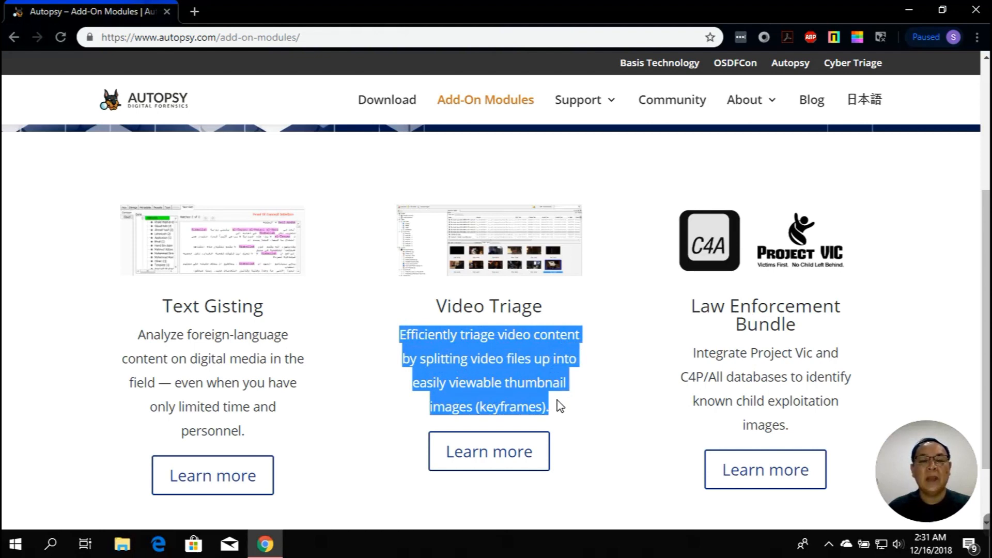
pyautogui.click(609, 292)
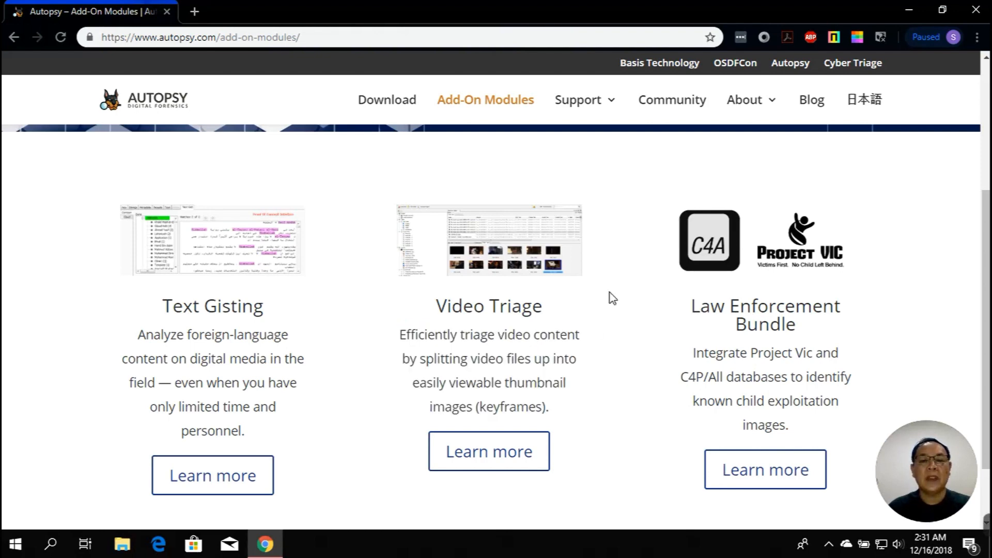
pyautogui.click(980, 11)
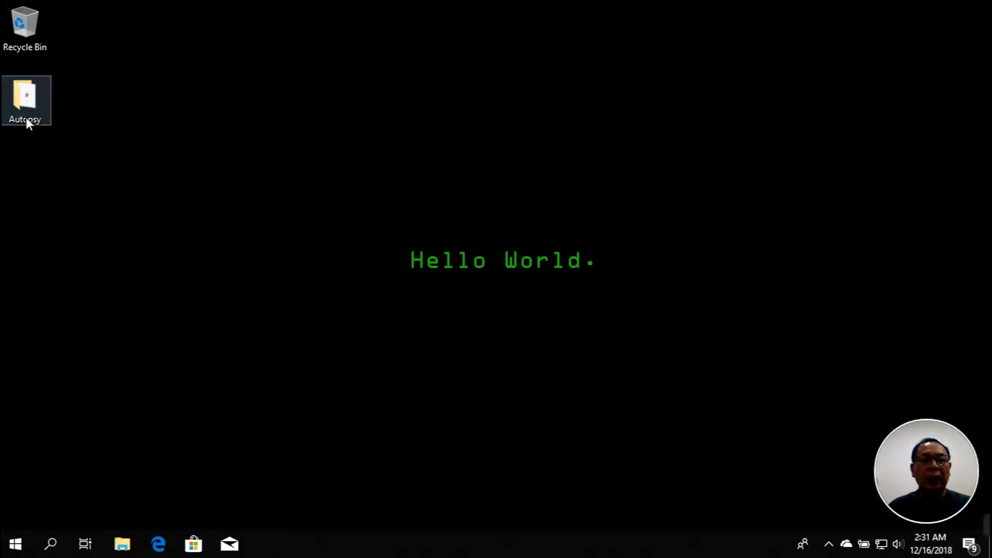
# Open the desktop Autopsy folder and launch the autopsy-4.9.1-64bit.msi installer
pyautogui.doubleClick(26, 118)
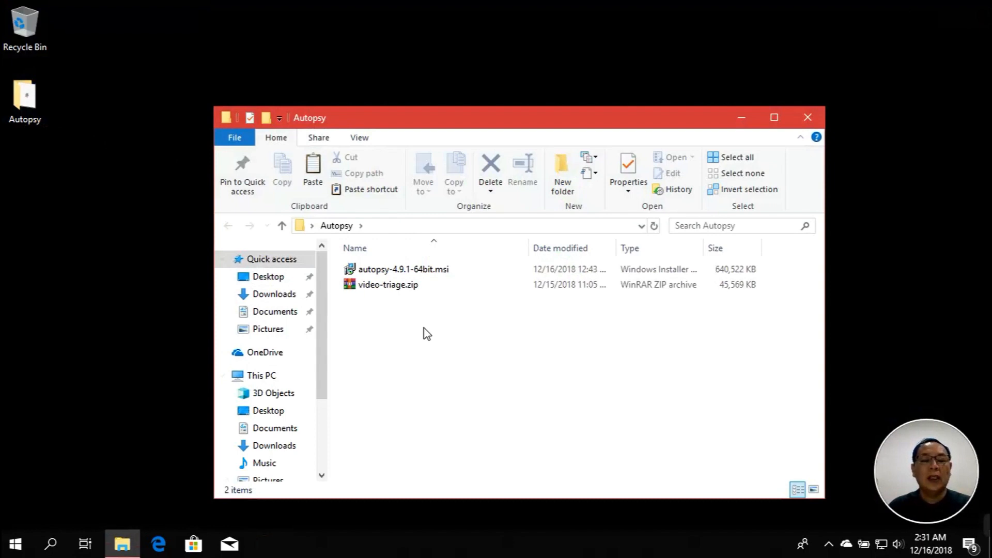
pyautogui.click(406, 278)
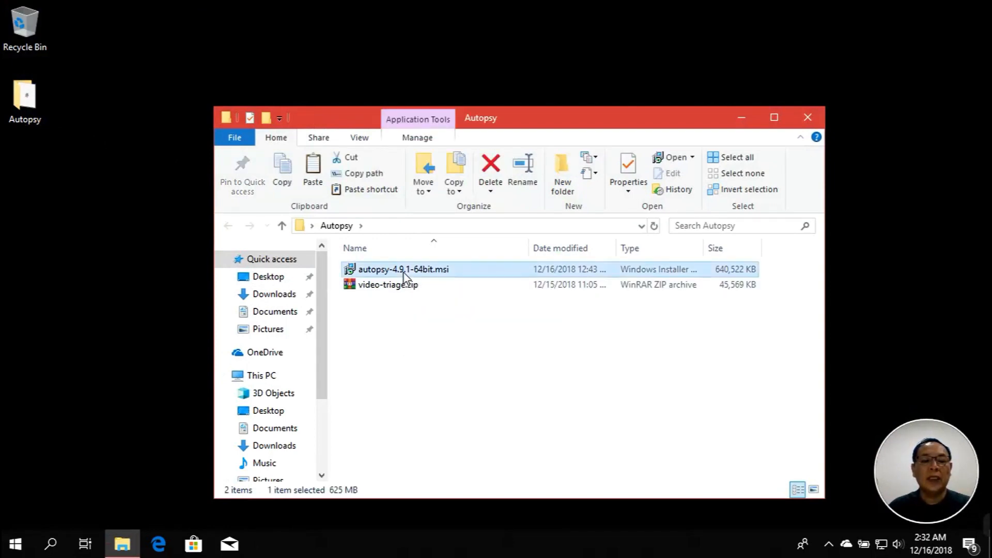
pyautogui.click(401, 290)
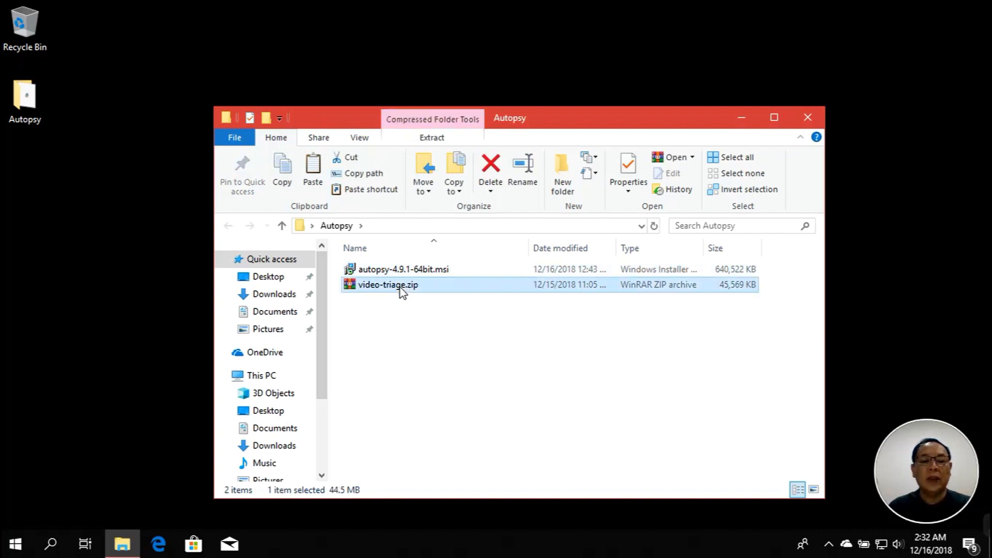
pyautogui.moveTo(406, 273)
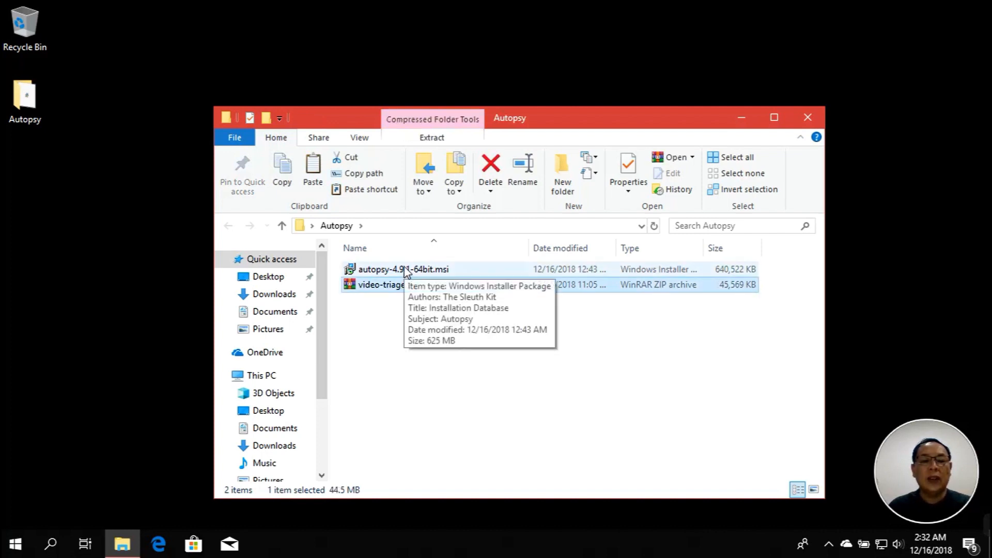
pyautogui.doubleClick(406, 270)
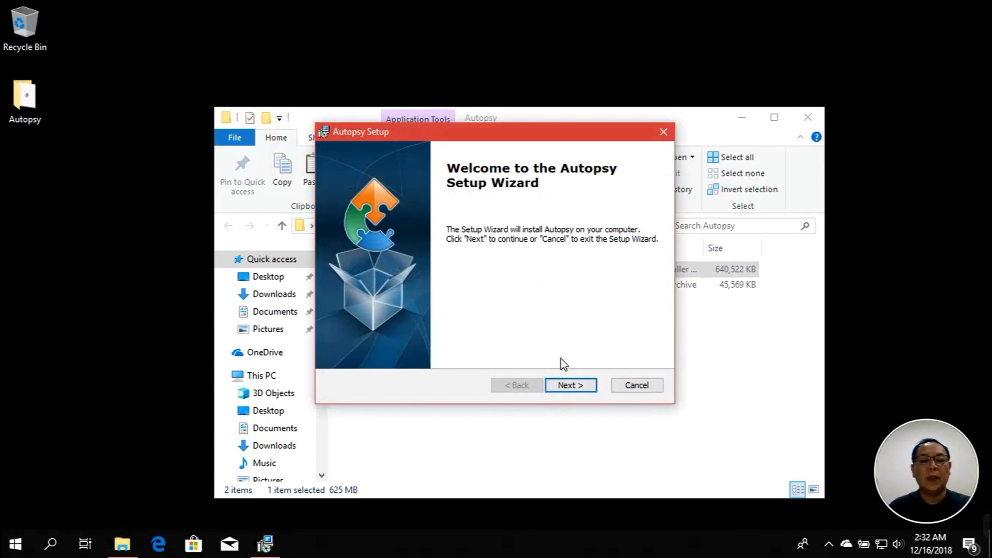
# Install Autopsy 4.9.1 into the default C:\Program Files\Autopsy-4.9.1\ folder and finish the wizard
pyautogui.click(565, 388)
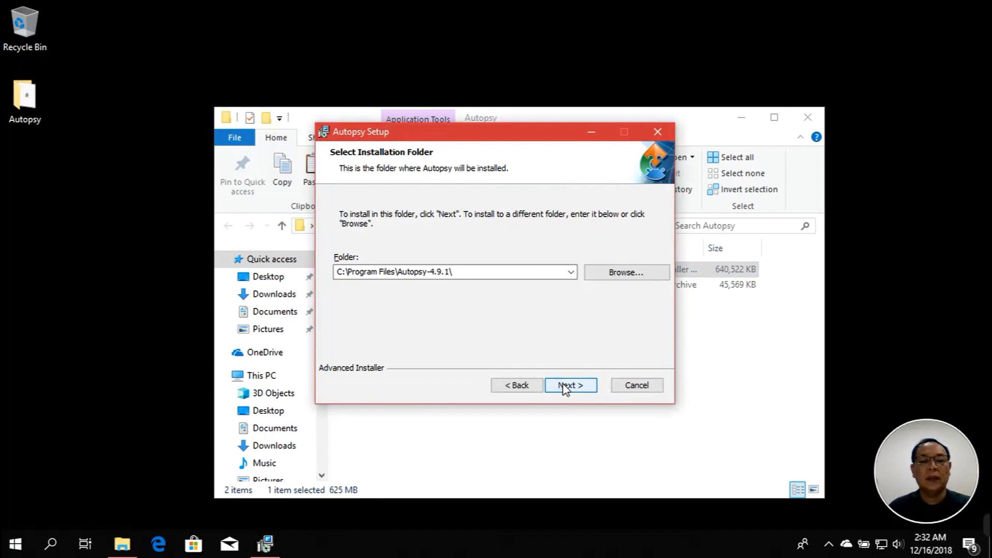
pyautogui.click(565, 387)
pyautogui.click(574, 386)
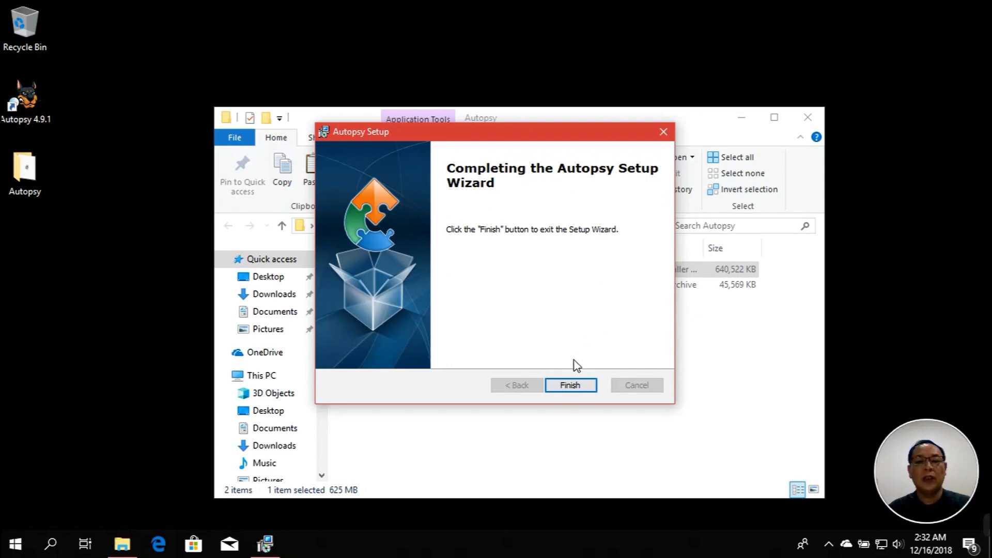
pyautogui.click(570, 387)
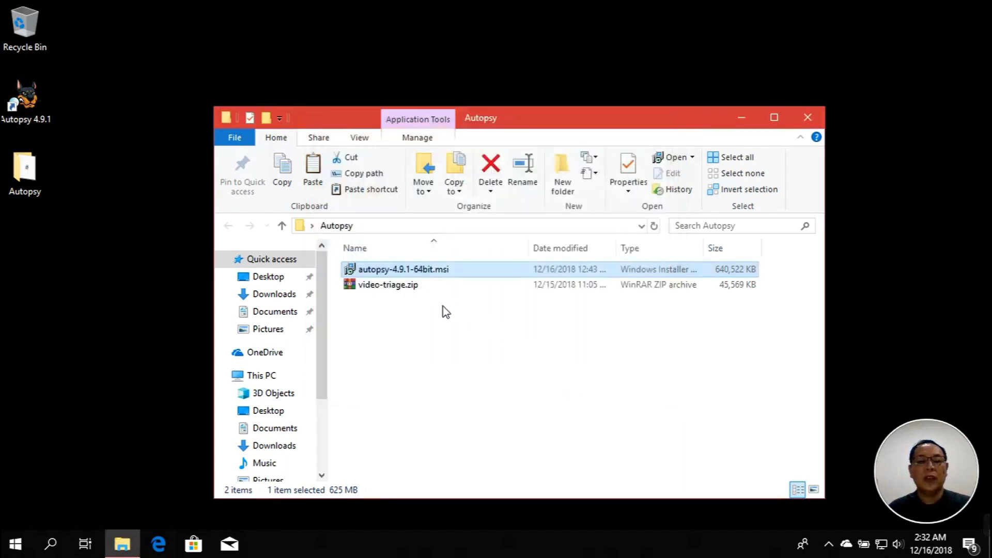
# Extract video-triage.zip into the Autopsy folder with Extract Here, then close the window
pyautogui.click(407, 292)
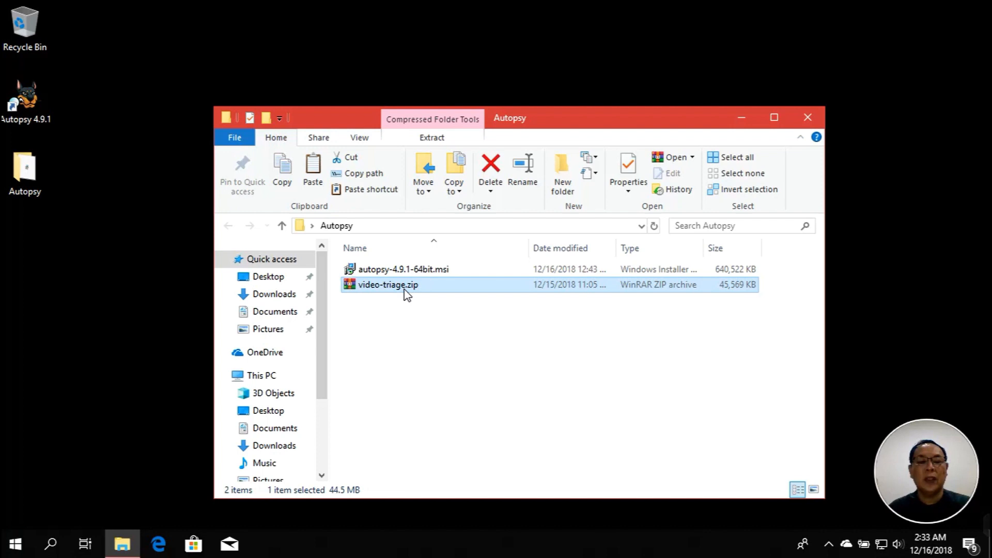
pyautogui.rightClick(407, 292)
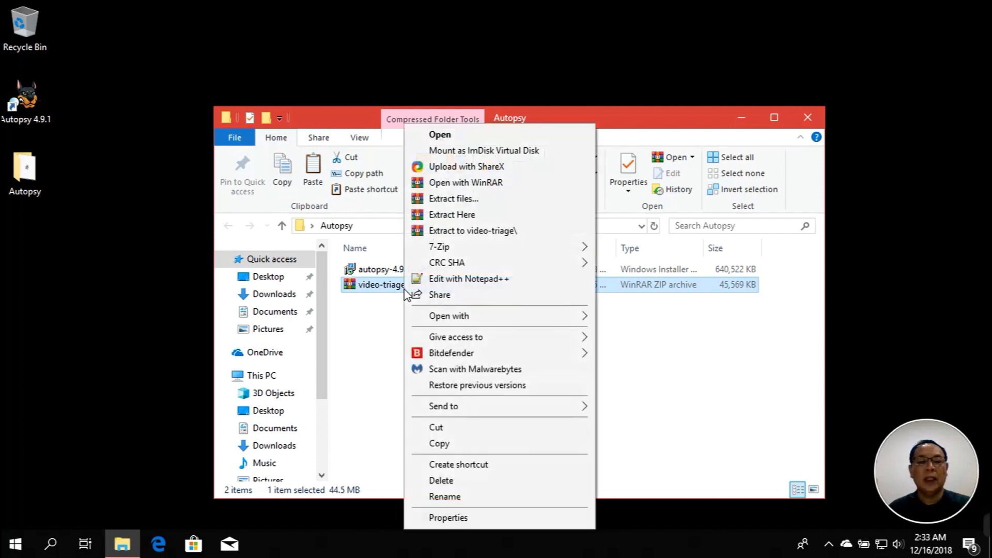
pyautogui.click(453, 216)
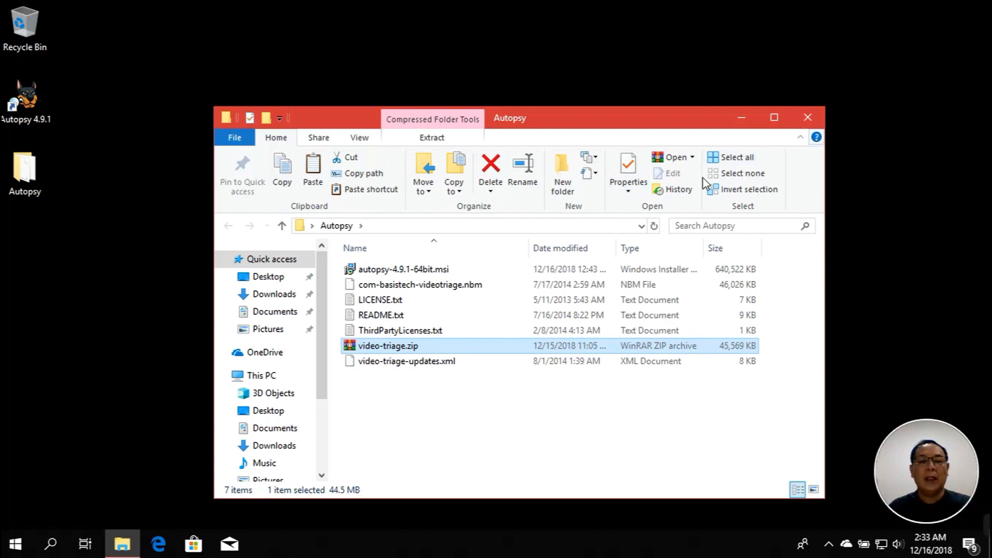
pyautogui.click(811, 121)
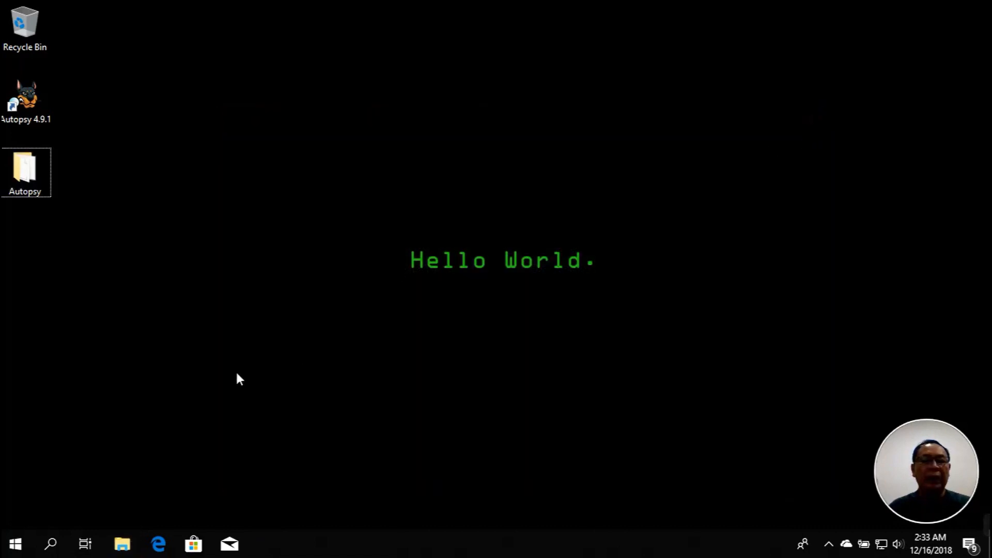
# Start Autopsy 4.9.1 from its desktop shortcut and close the Welcome dialog
pyautogui.click(33, 120)
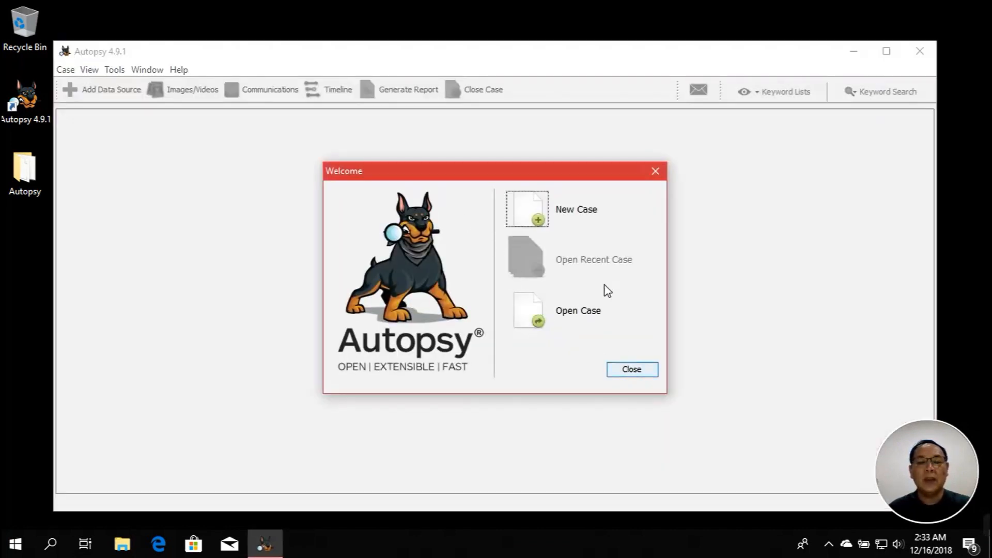
pyautogui.click(621, 370)
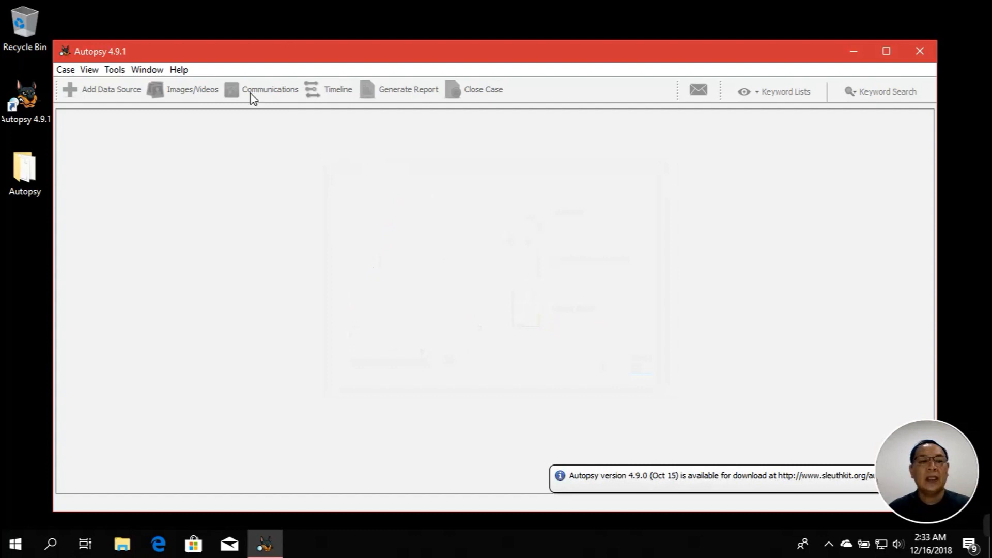
pyautogui.click(122, 73)
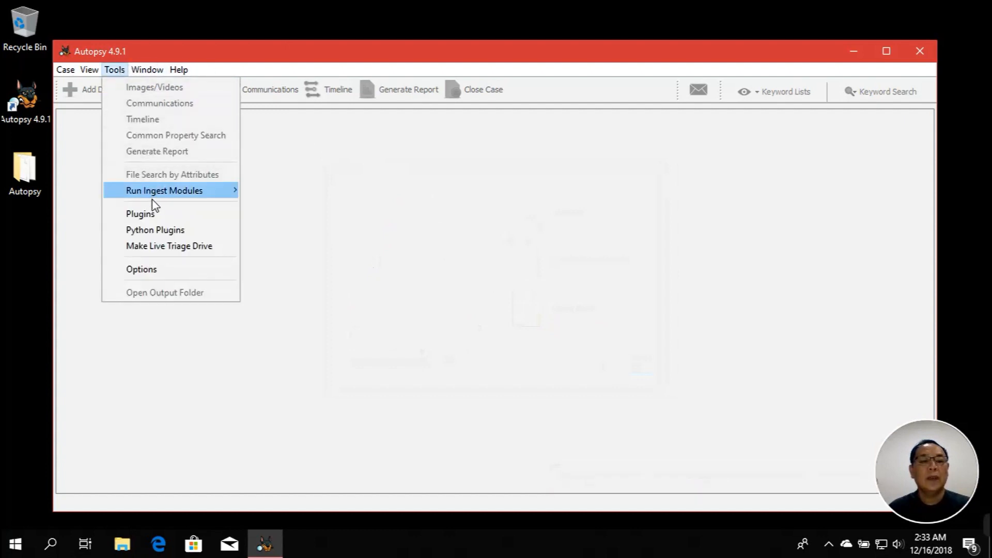
# Open the Plugins manager, check for updates, and switch to the Downloaded list
pyautogui.click(155, 214)
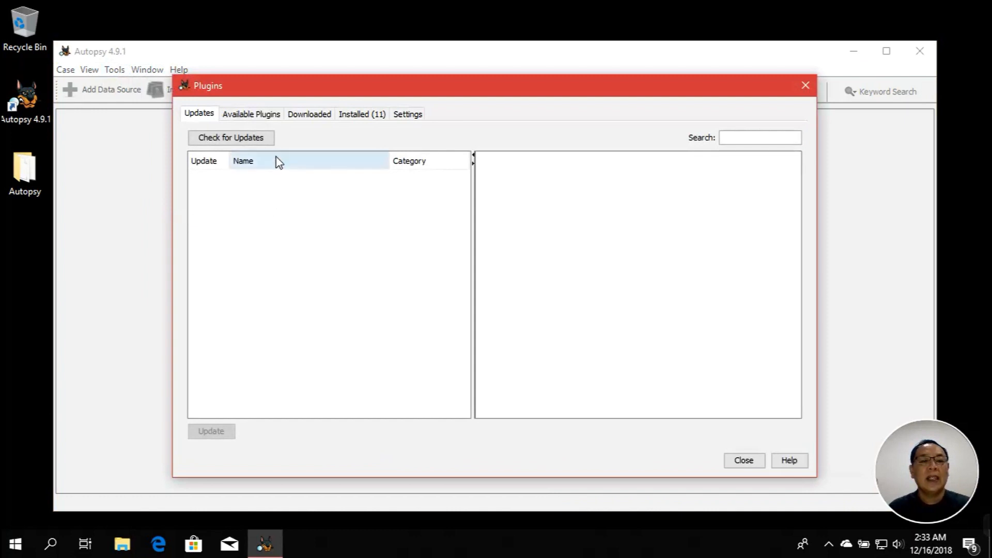
pyautogui.click(263, 118)
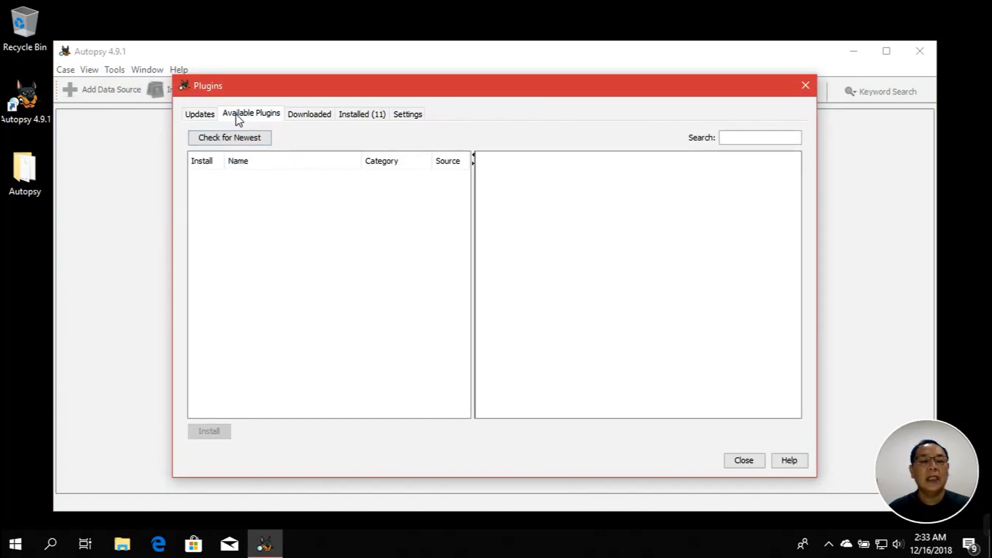
pyautogui.click(207, 117)
pyautogui.click(249, 117)
pyautogui.click(244, 141)
pyautogui.click(294, 116)
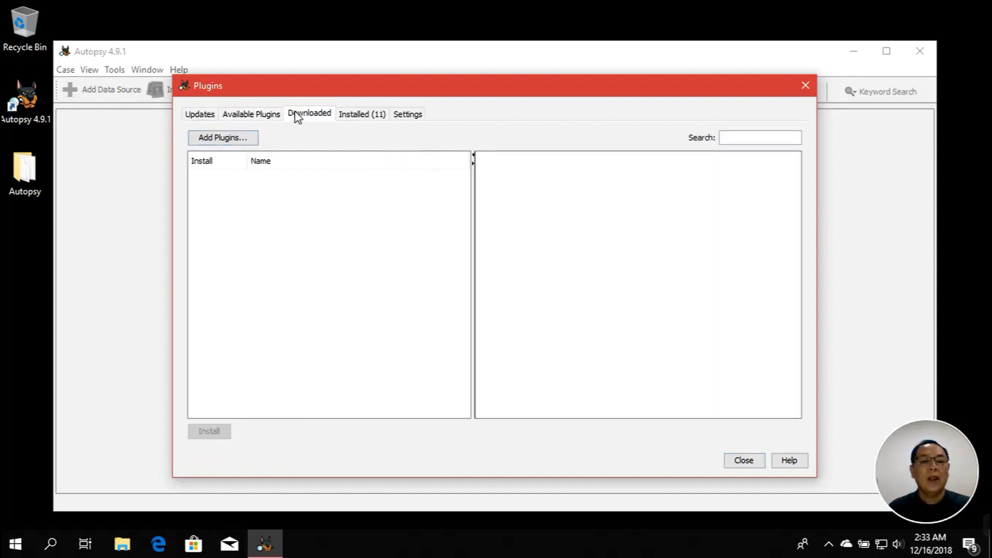
# Add com-basistech-videotriage.nbm from Desktop\Autopsy as a downloaded plugin
pyautogui.click(244, 141)
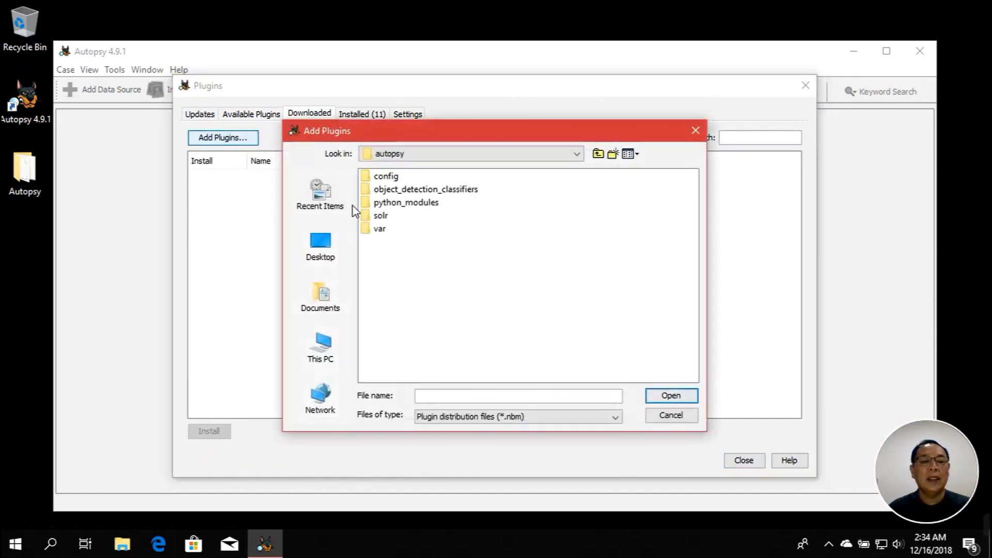
pyautogui.click(327, 246)
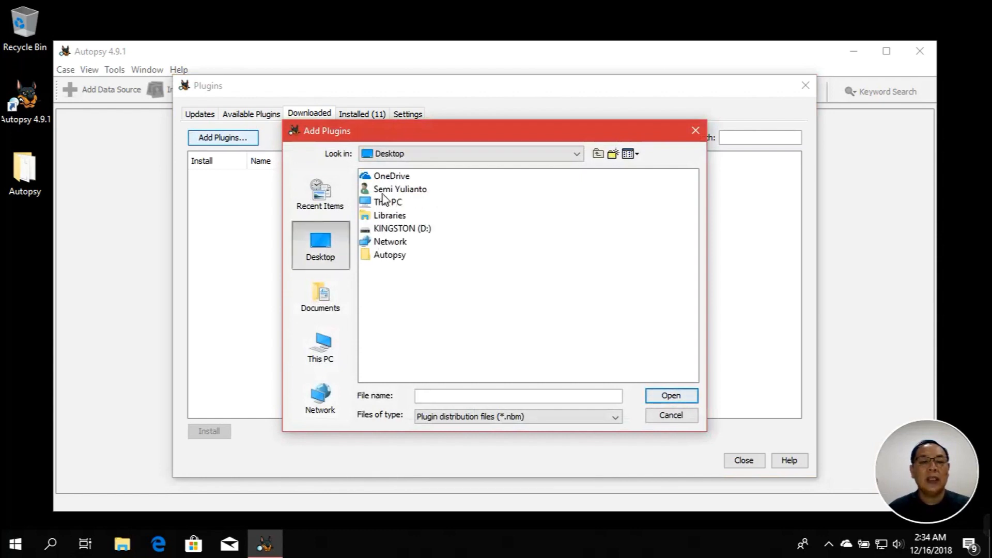
pyautogui.doubleClick(384, 192)
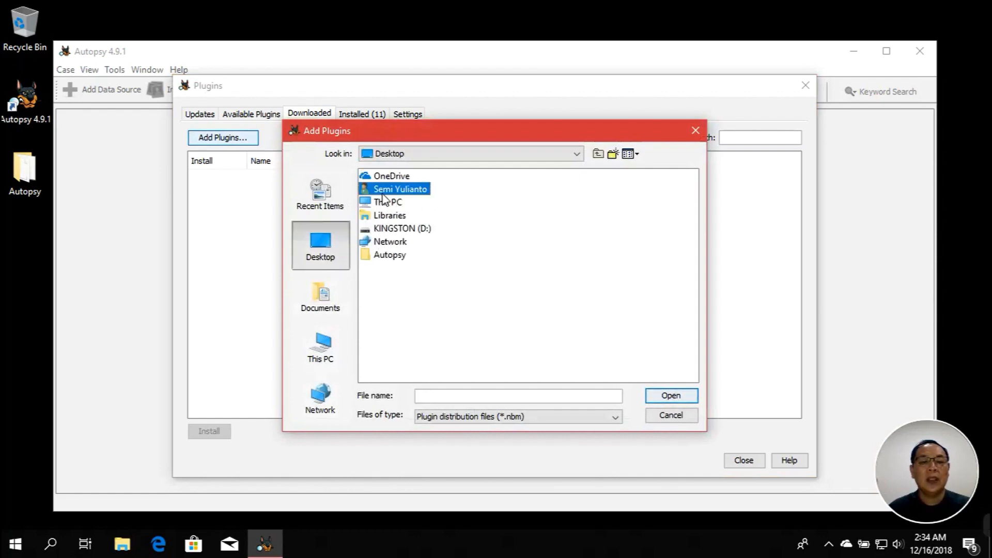
pyautogui.doubleClick(405, 294)
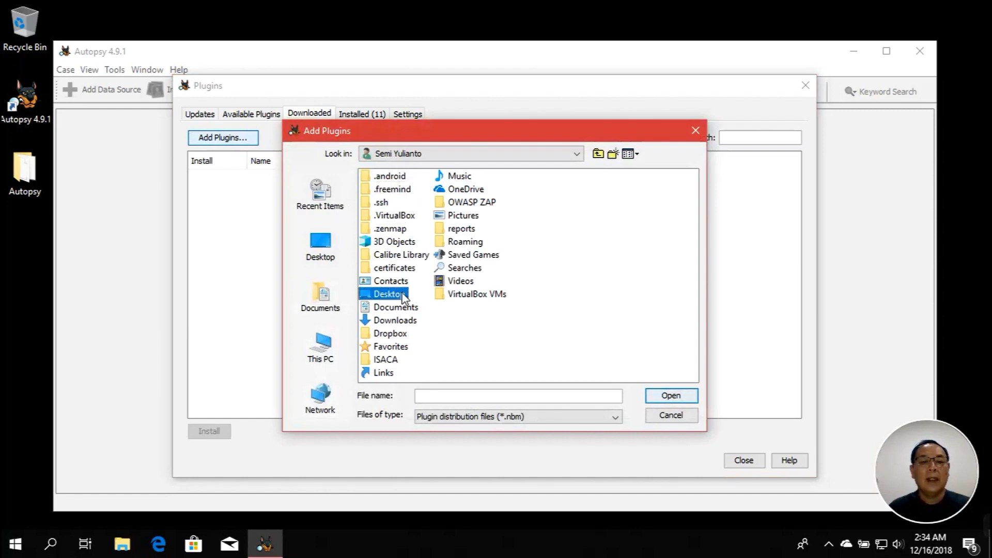
pyautogui.doubleClick(390, 176)
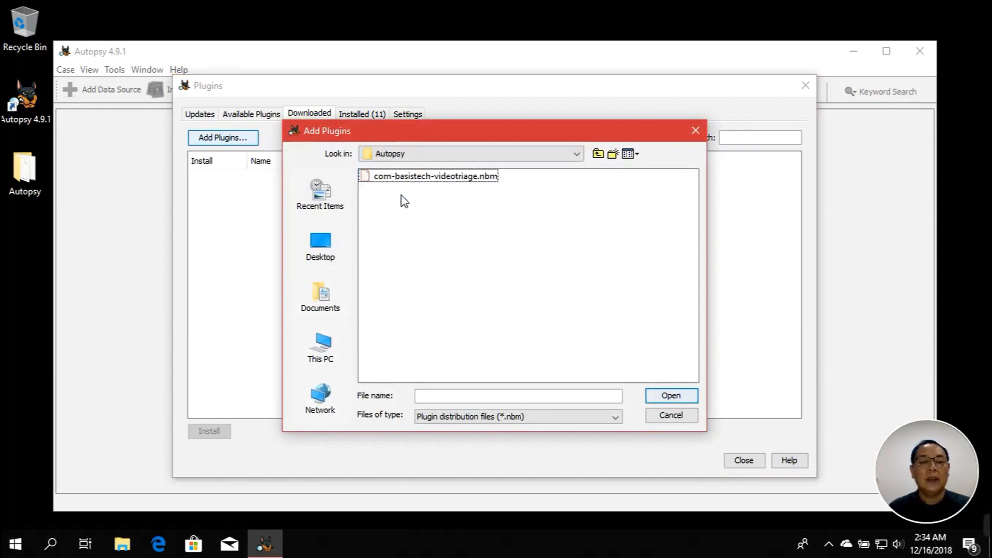
pyautogui.click(404, 182)
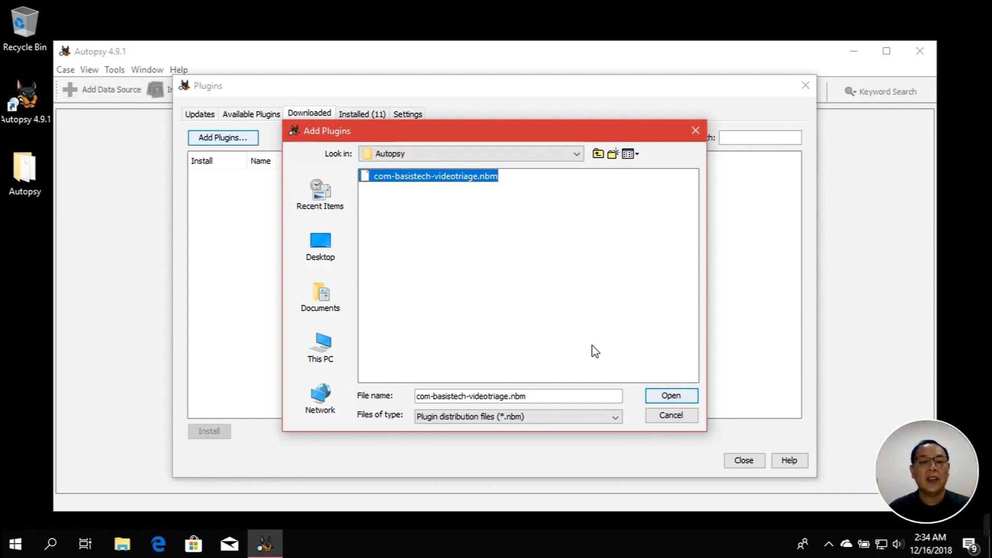
pyautogui.click(670, 398)
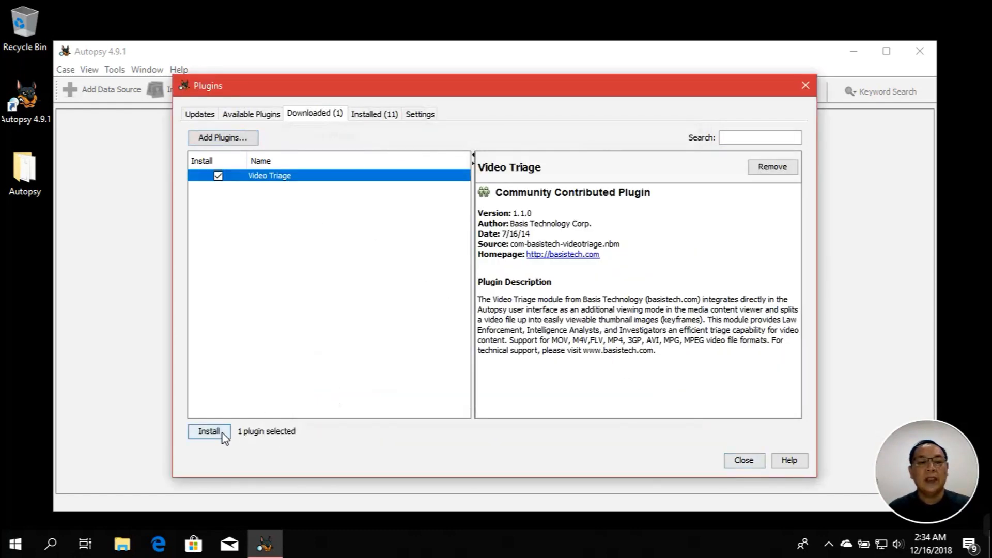
# Install Video Triage 1.1.0, accepting the licence and self-signed certificate, then restart Autopsy
pyautogui.click(209, 432)
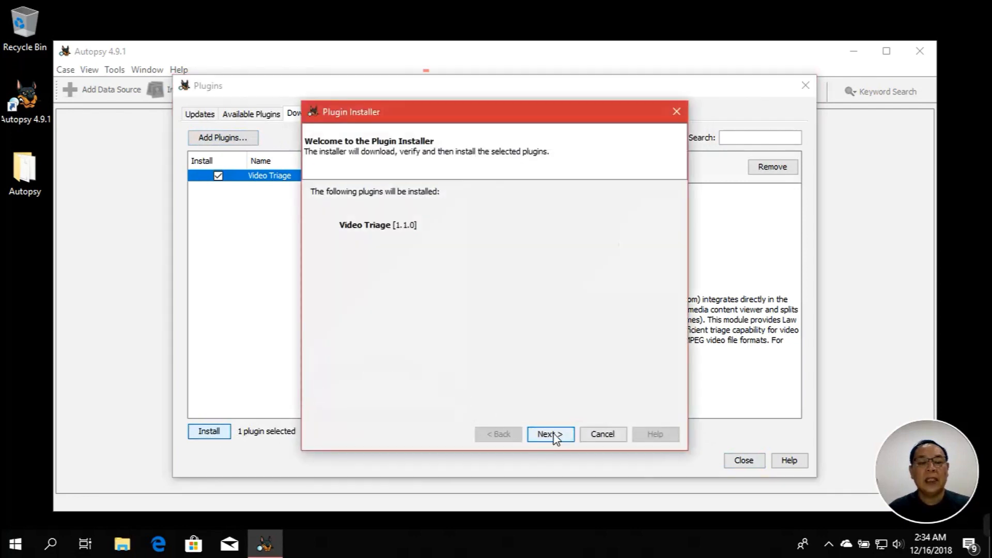
pyautogui.click(551, 434)
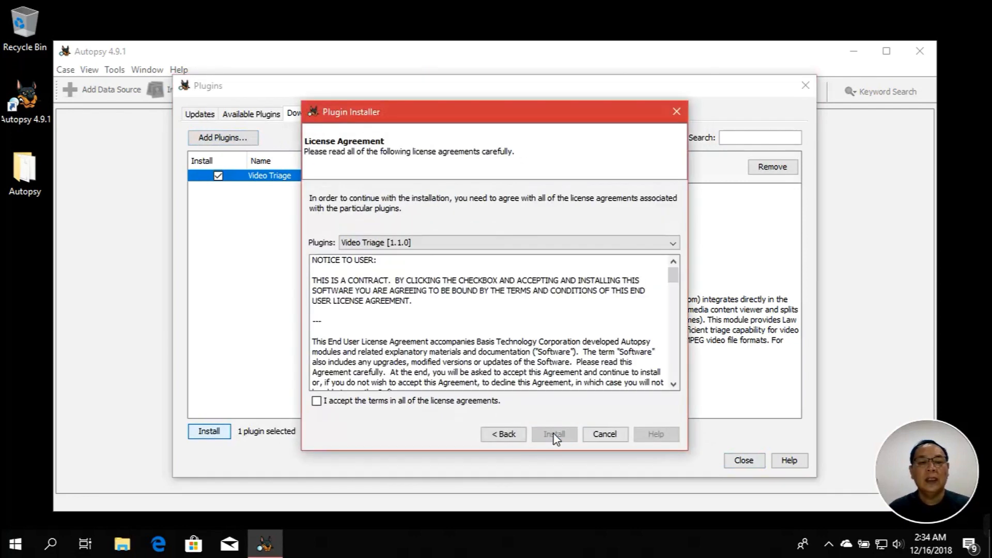
pyautogui.click(427, 402)
pyautogui.click(554, 434)
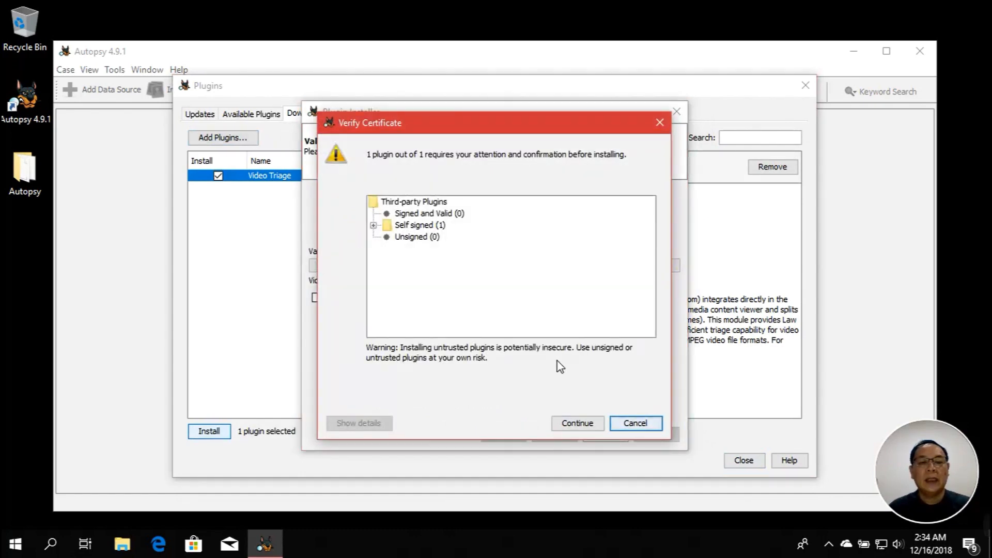
pyautogui.click(591, 427)
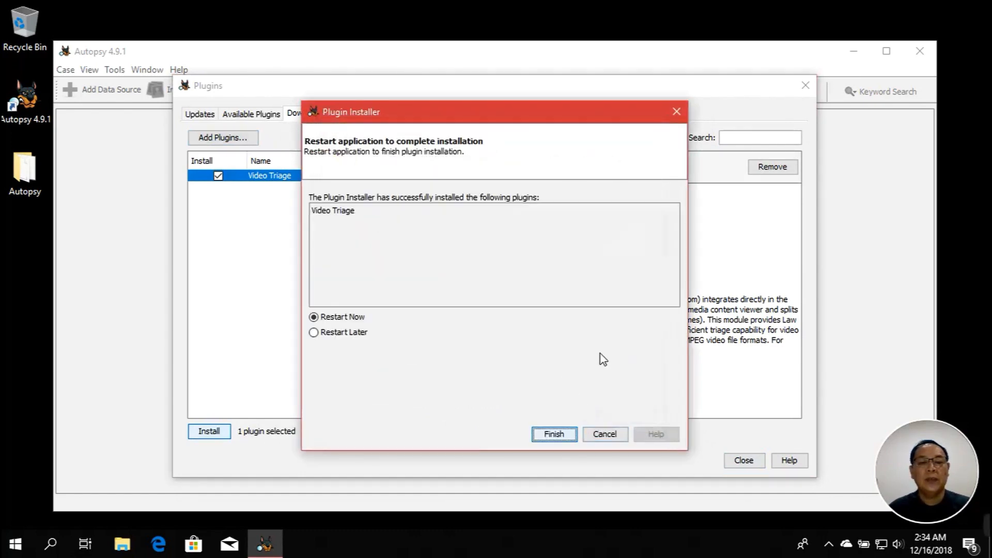
pyautogui.click(553, 434)
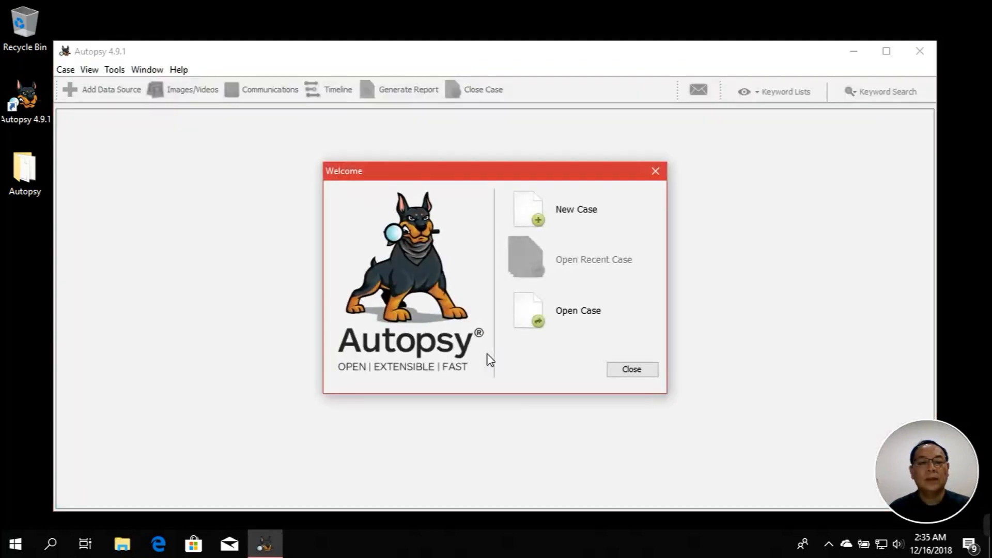
# Dismiss the welcome screen and check that Video Triage is in the Plugins manager's Installed list
pyautogui.click(620, 371)
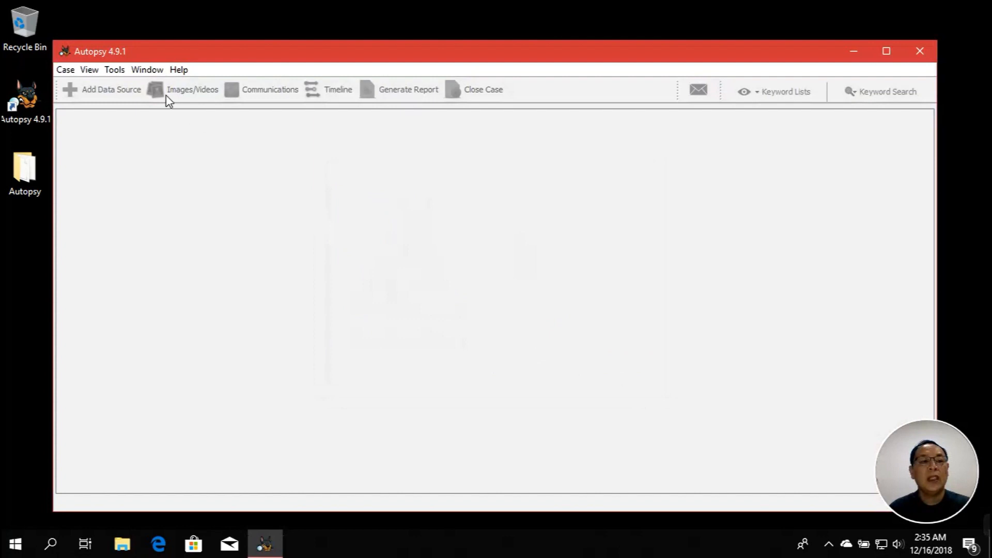
pyautogui.click(116, 71)
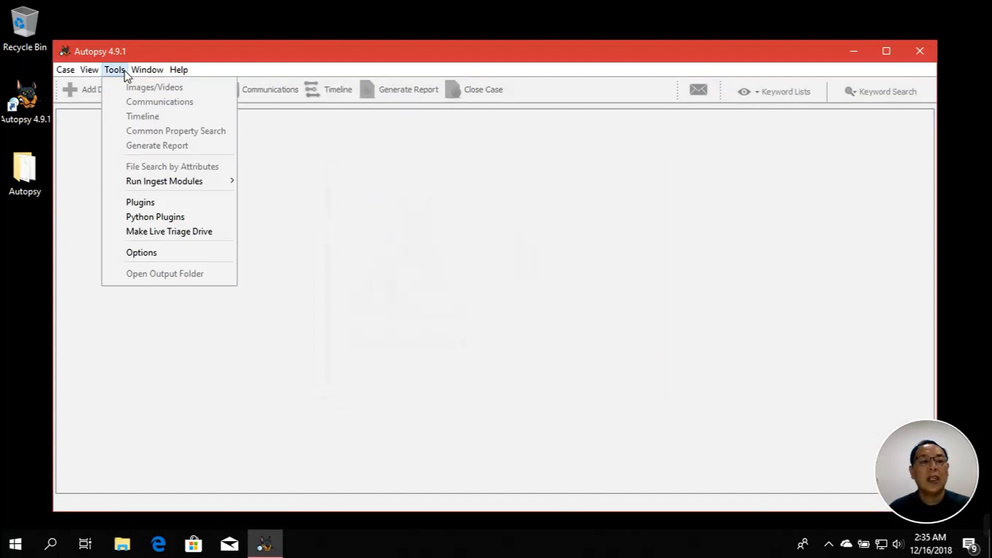
pyautogui.click(154, 202)
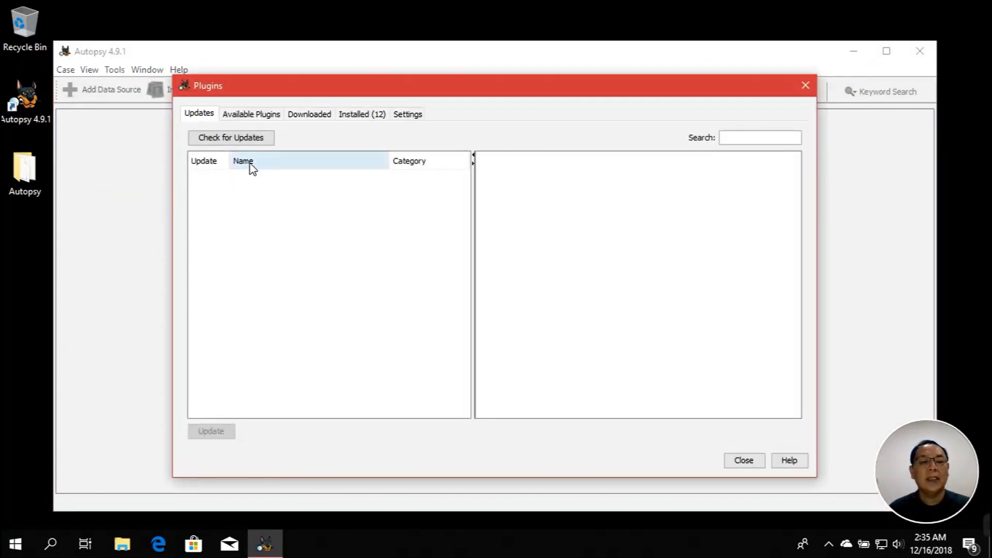
pyautogui.click(303, 114)
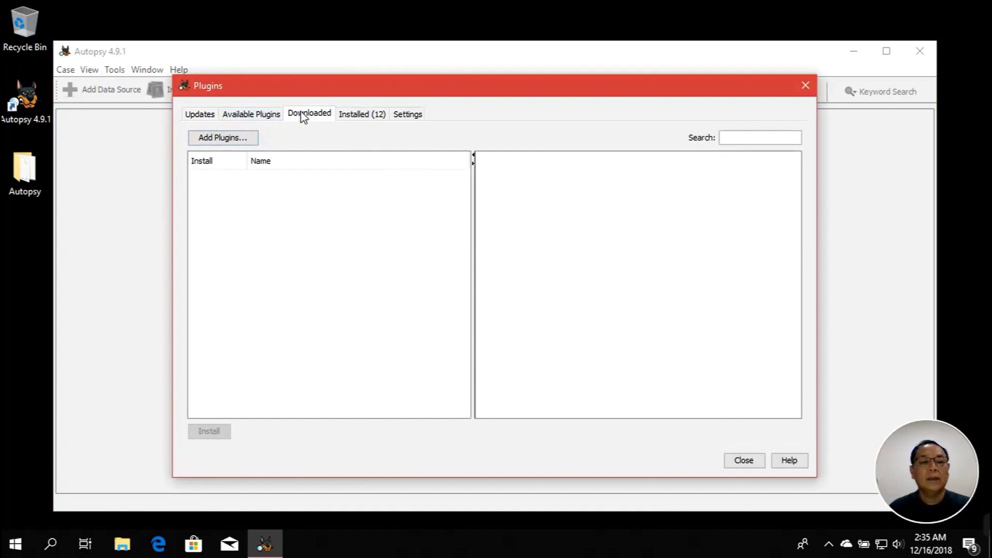
pyautogui.click(350, 114)
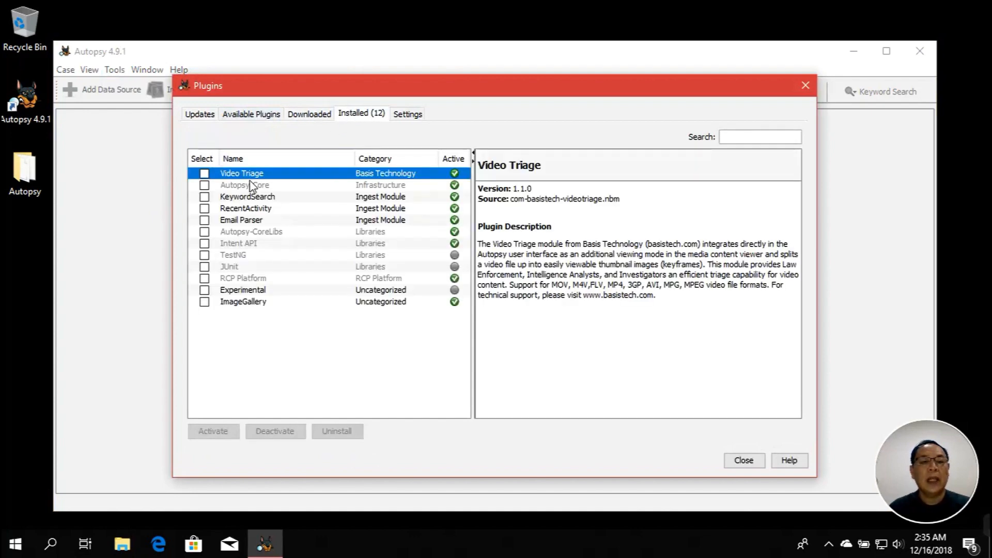
# Mark Video Triage, Experimental, ImageGallery and the core plugins, activate them, and close the manager
pyautogui.click(205, 175)
pyautogui.click(206, 185)
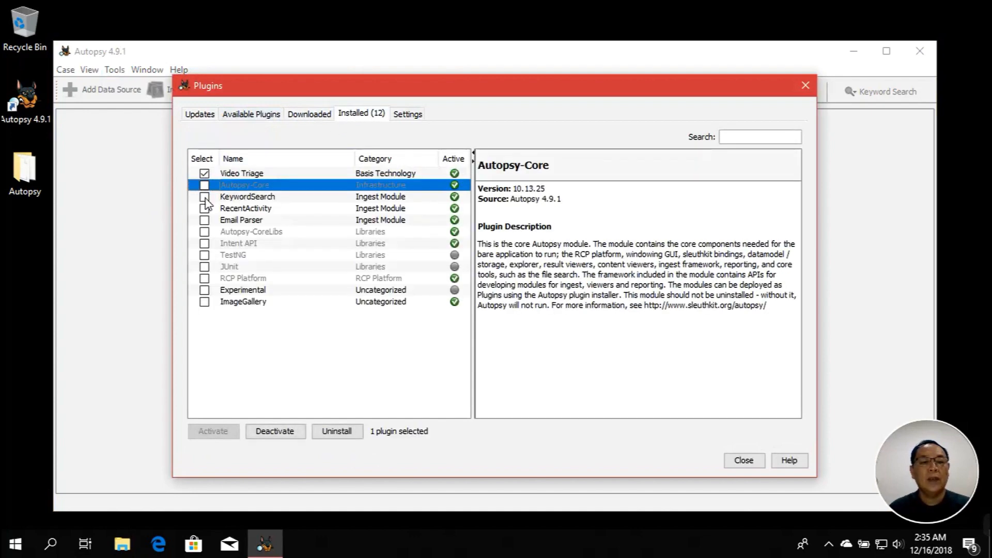
pyautogui.click(204, 197)
pyautogui.click(205, 208)
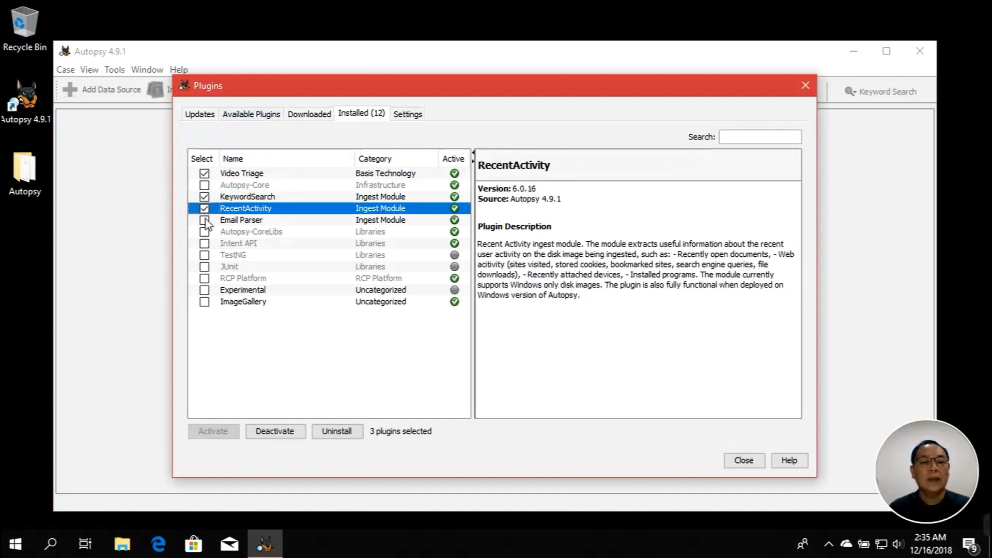
pyautogui.click(204, 221)
pyautogui.click(205, 290)
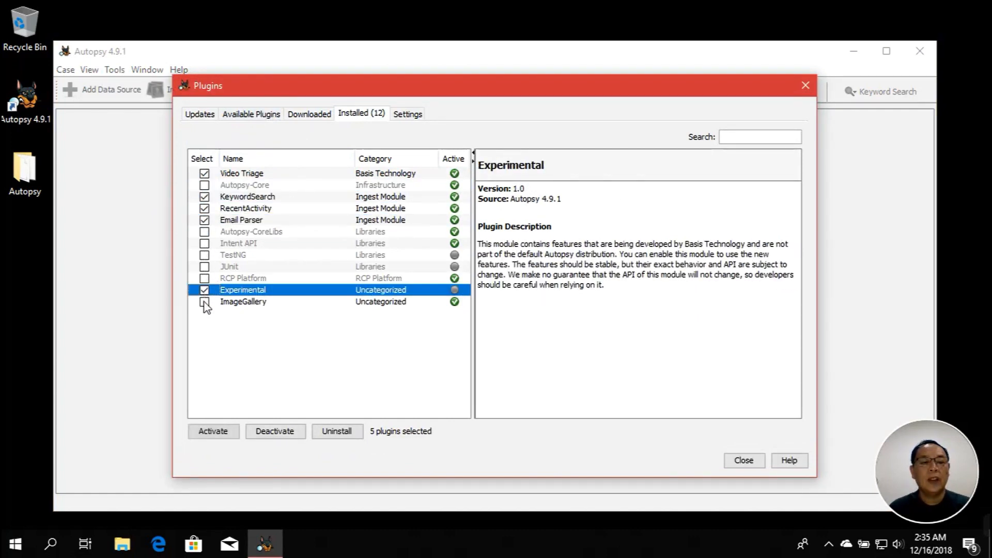
pyautogui.click(205, 301)
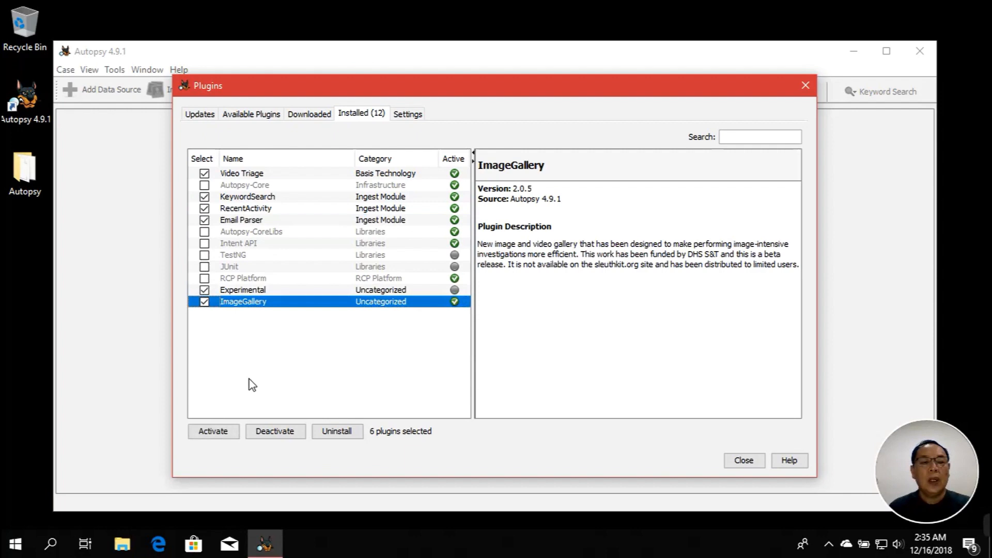
pyautogui.click(228, 433)
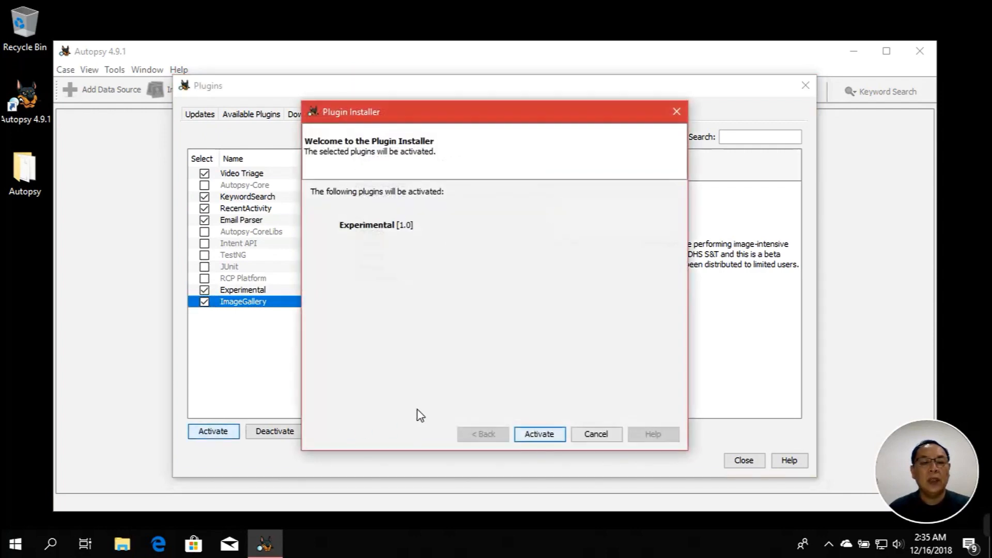
pyautogui.click(533, 438)
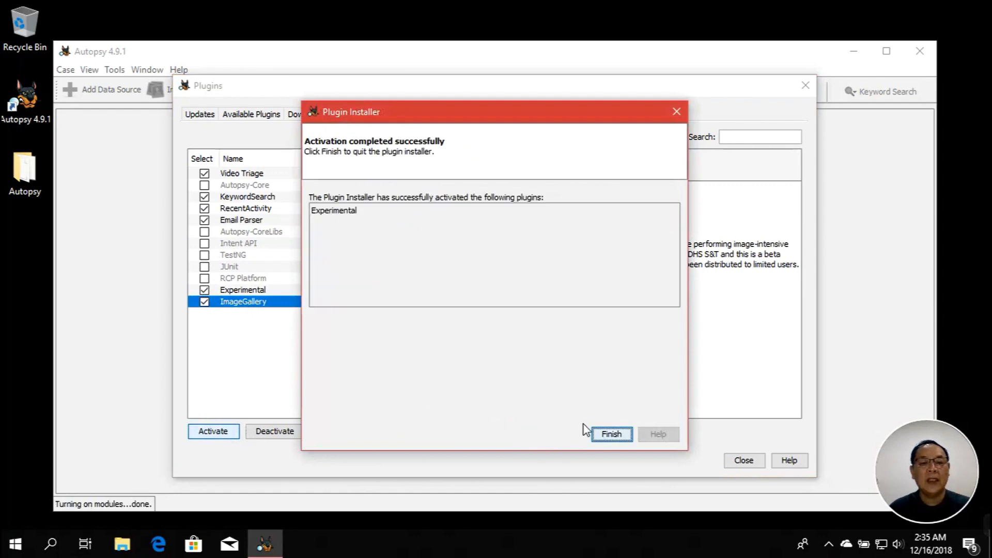
pyautogui.click(597, 433)
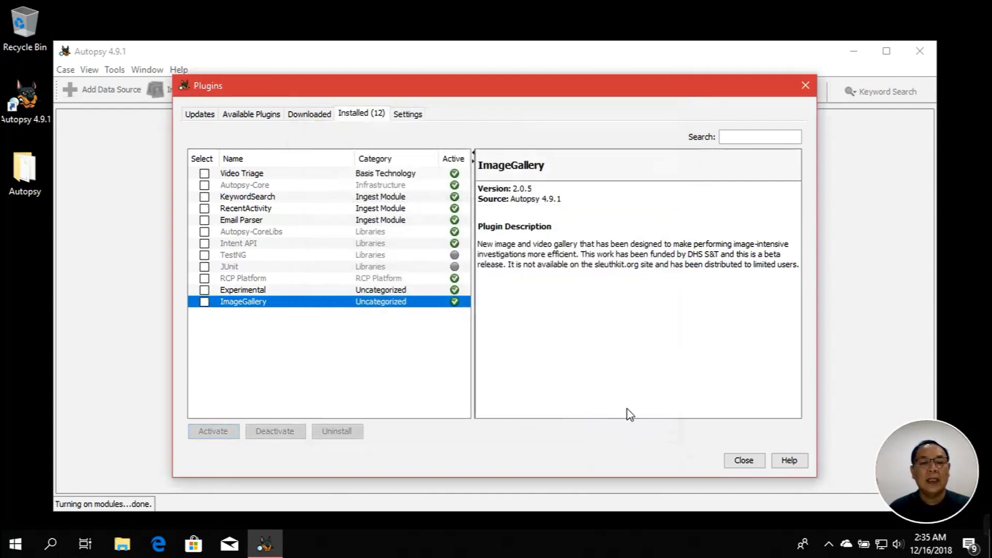
pyautogui.click(743, 459)
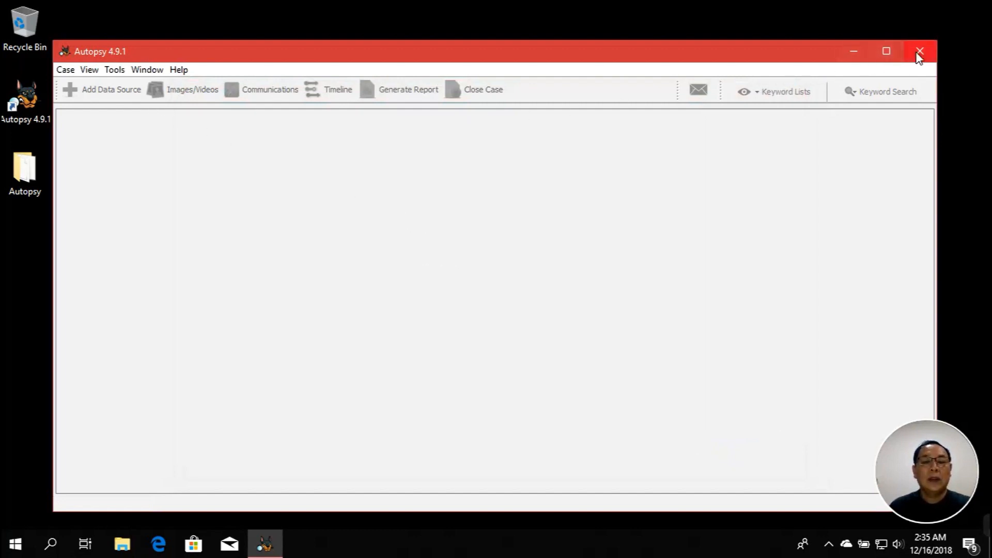
# Minimize the Autopsy window so the Hello World desktop shows
pyautogui.click(860, 57)
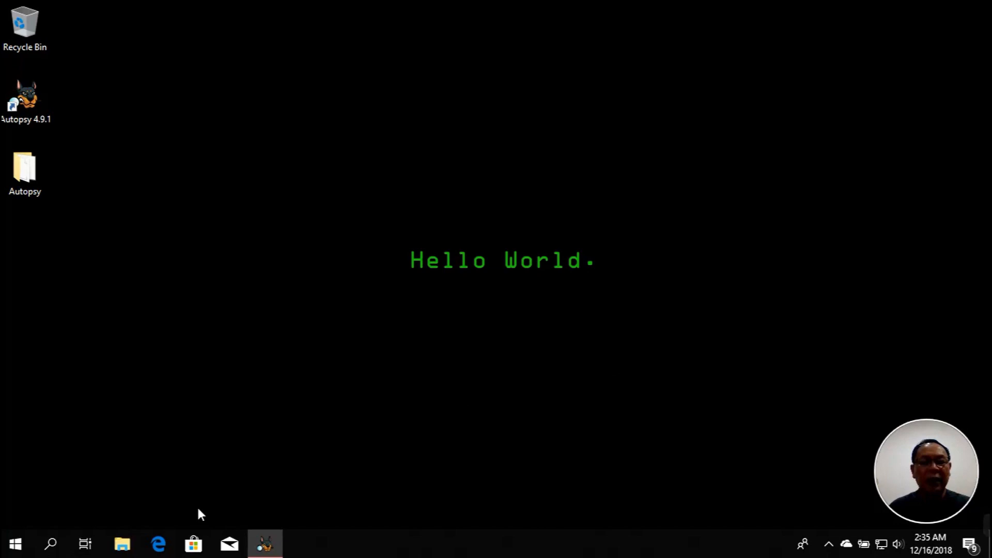
# Browse in File Explorer from KINGSTON (D:) and Pictures to C:\Videos\Food Trip
pyautogui.click(123, 543)
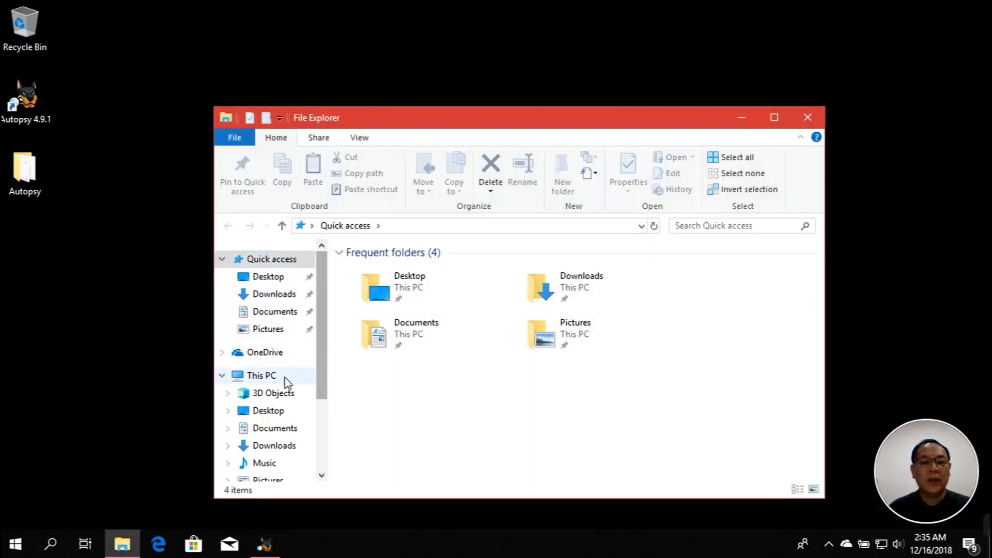
pyautogui.click(263, 377)
pyautogui.scroll(-1, 464, 399)
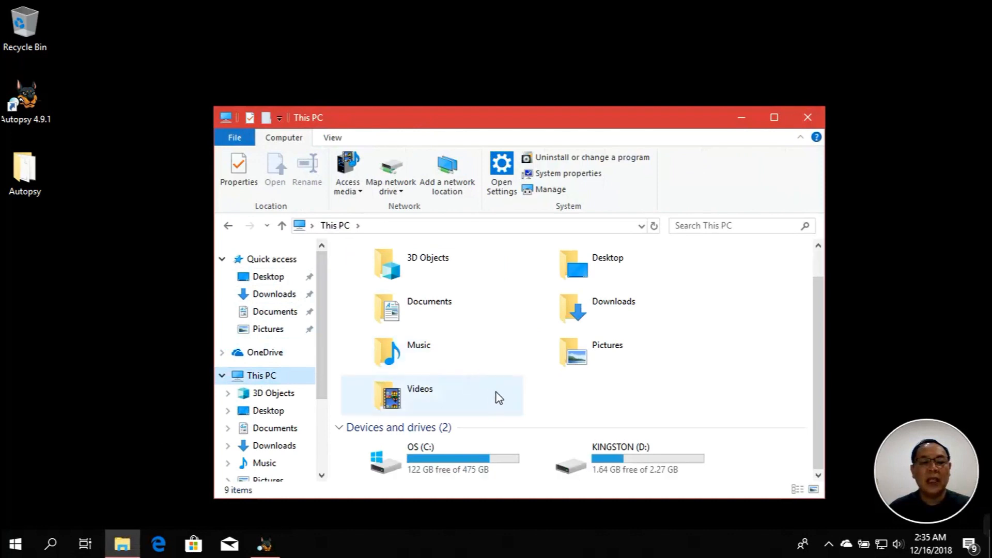
pyautogui.doubleClick(610, 453)
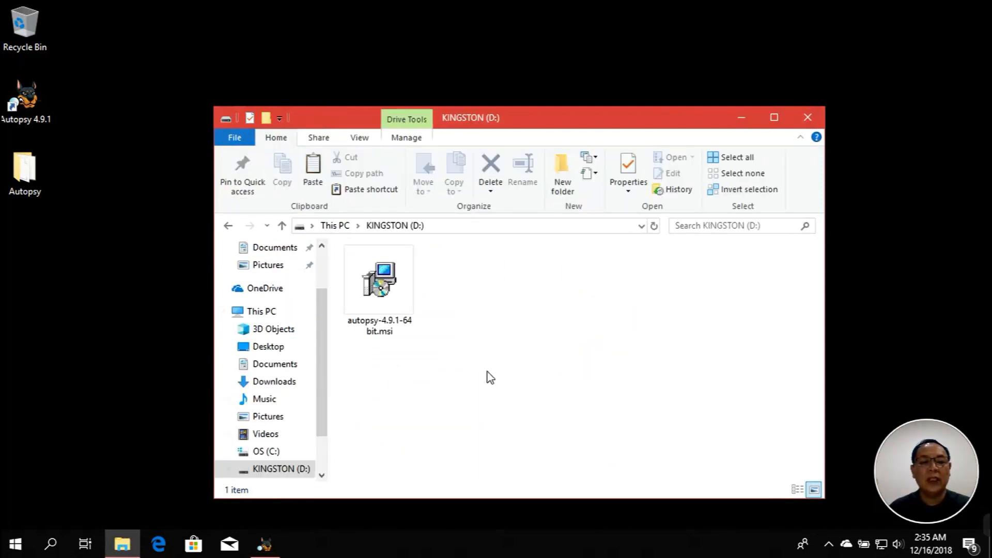
pyautogui.click(392, 314)
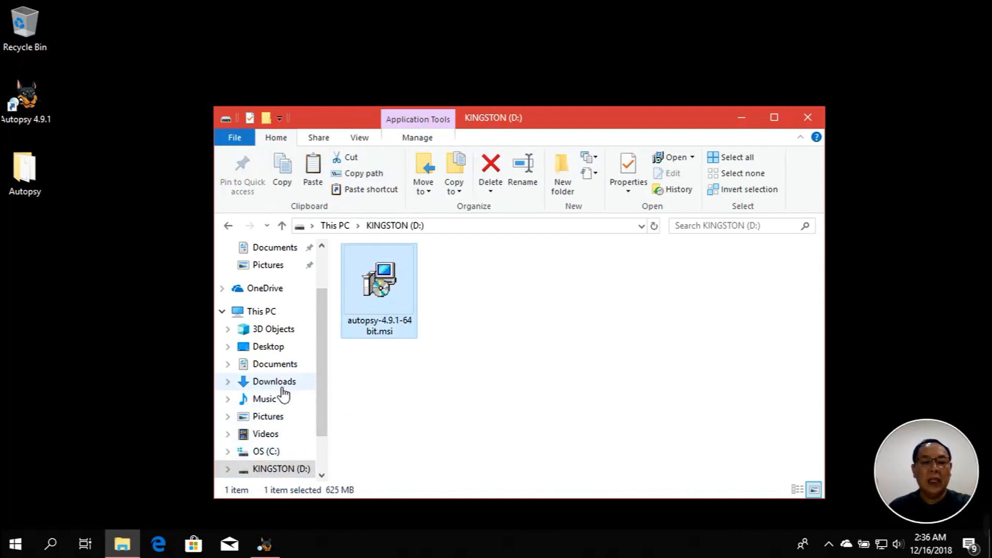
pyautogui.click(278, 420)
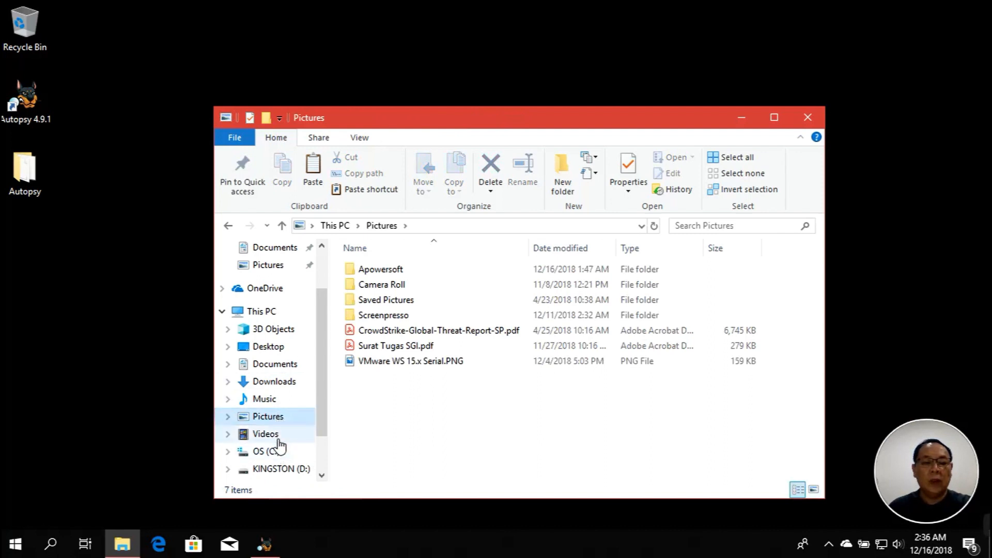
pyautogui.click(389, 287)
pyautogui.doubleClick(389, 288)
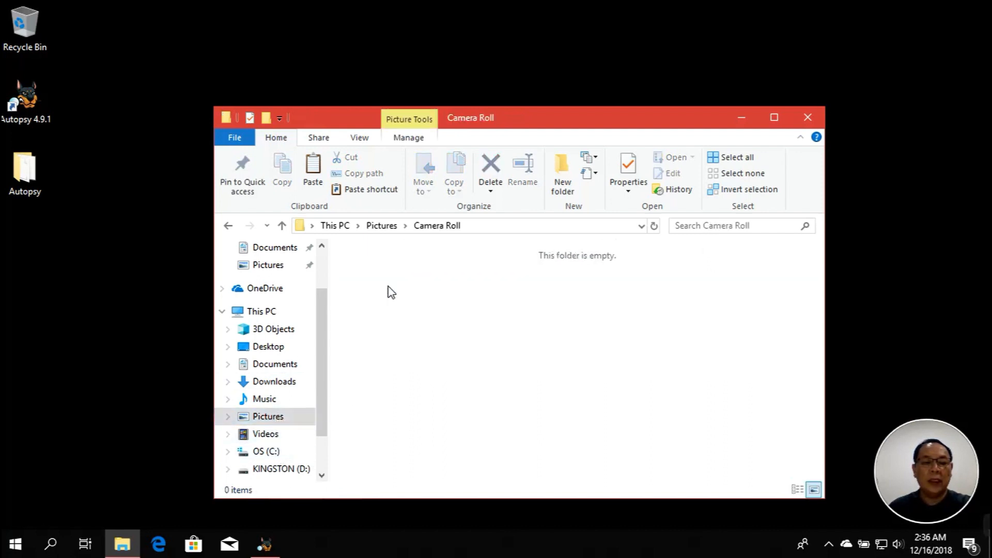
pyautogui.click(275, 452)
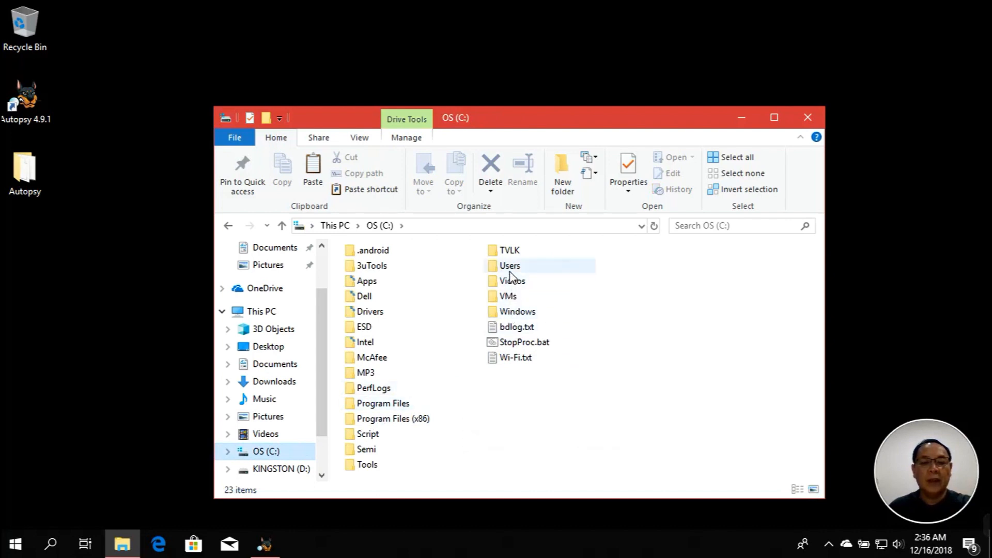
pyautogui.doubleClick(512, 287)
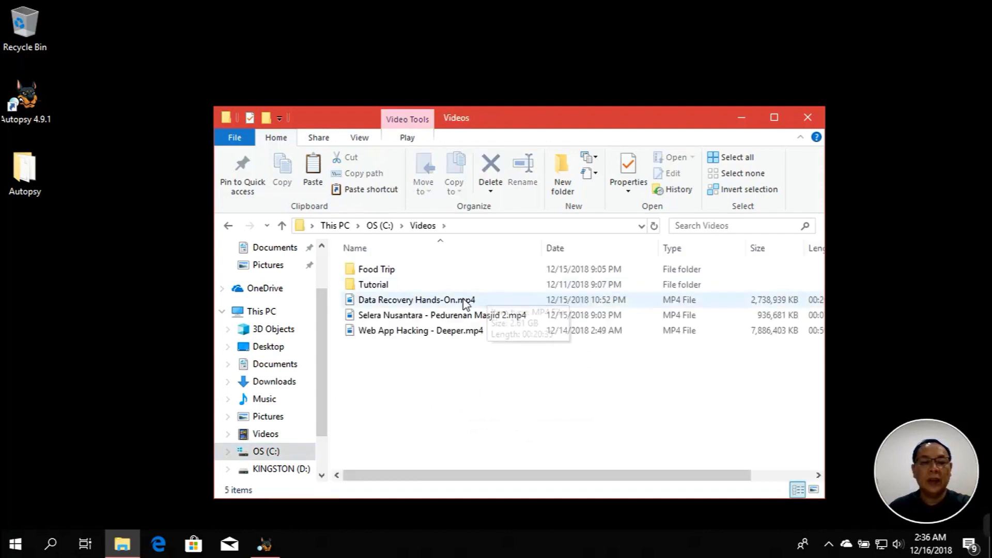
pyautogui.doubleClick(388, 272)
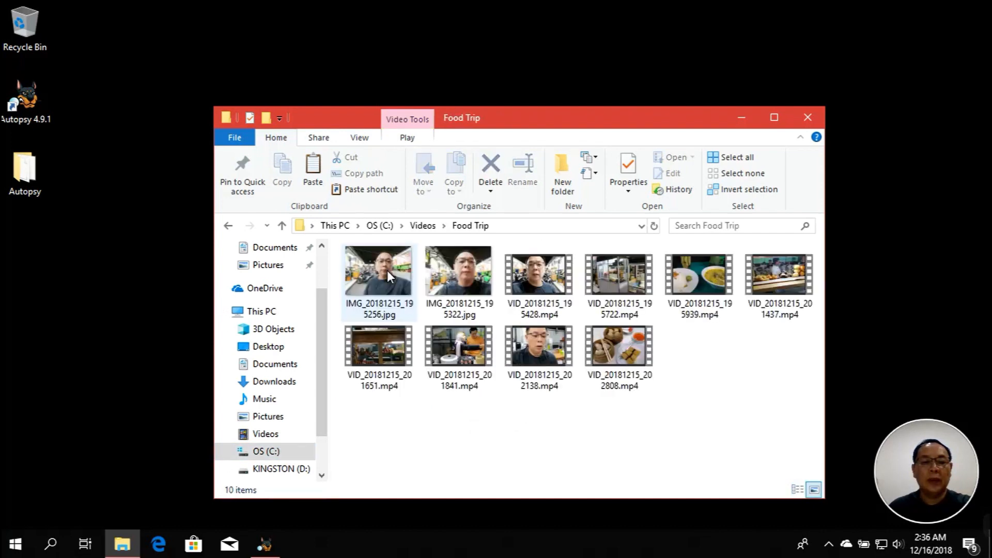
# Copy the two Food Trip photos onto KINGSTON (D:)
pyautogui.click(386, 271)
pyautogui.keyDown('ctrl'); pyautogui.click(448, 272); pyautogui.keyUp('ctrl')
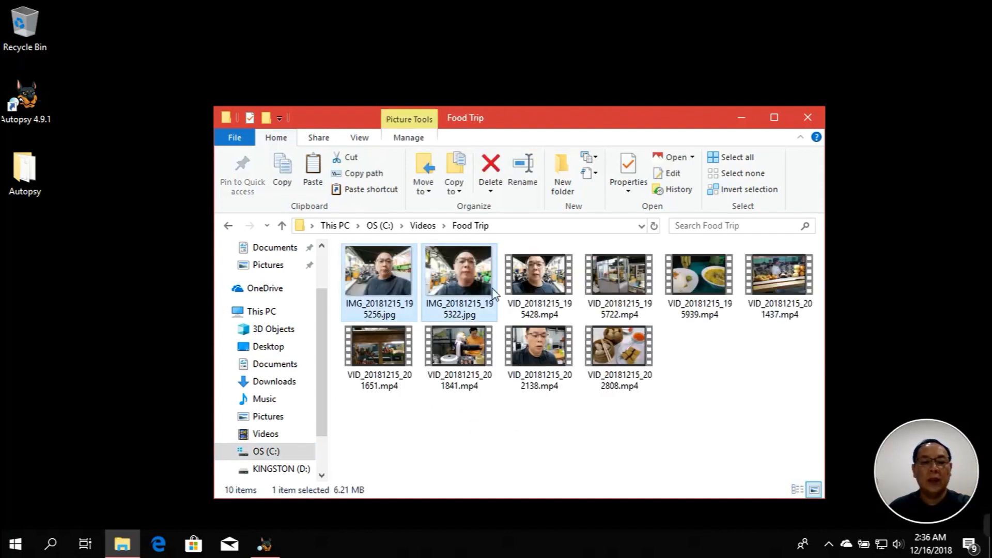
pyautogui.click(303, 469)
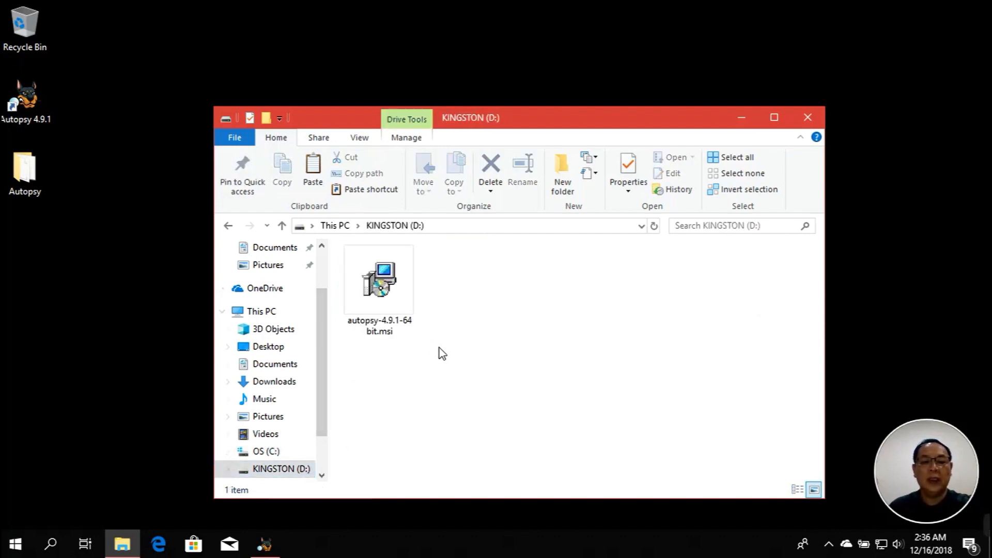
pyautogui.hotkey('ctrl', 'v')
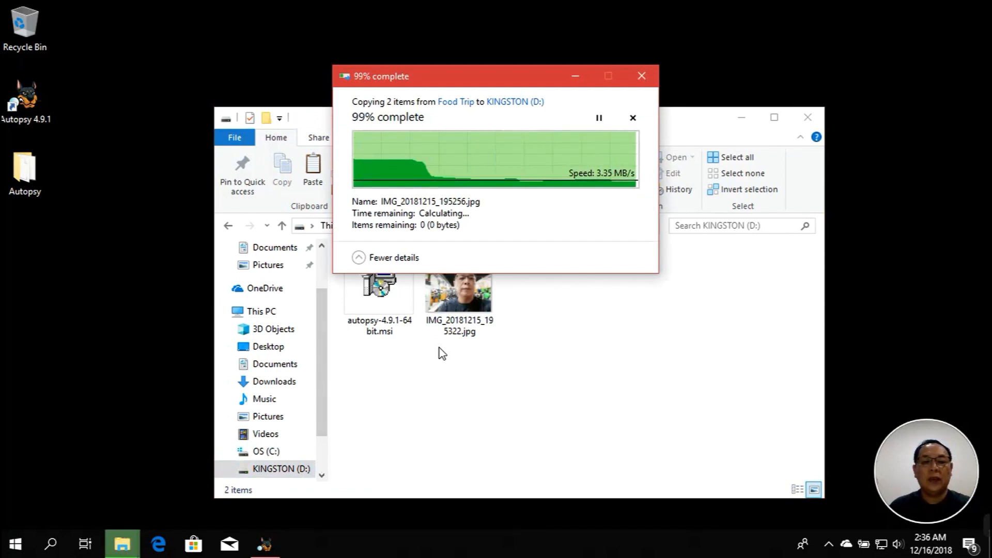
pyautogui.click(463, 372)
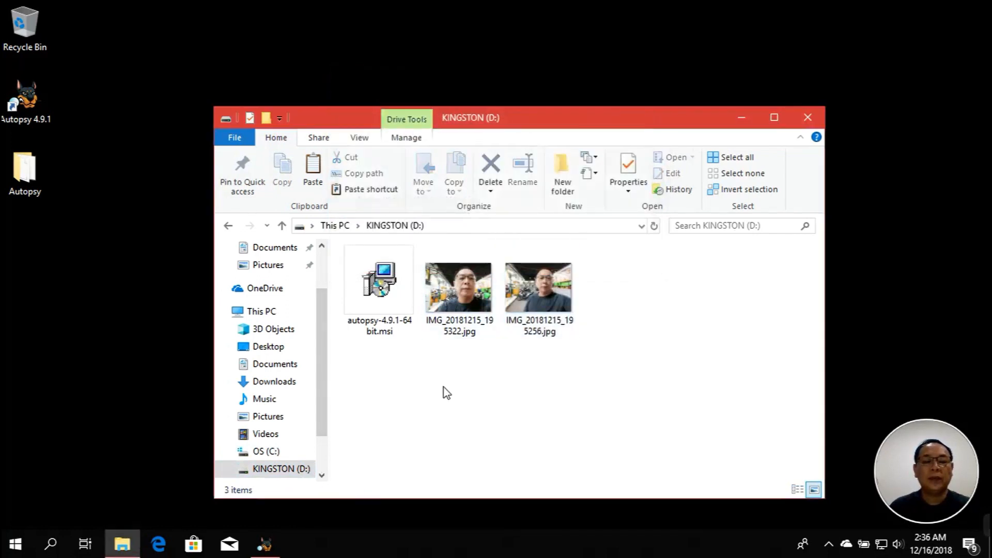
# Create a new text document named testfile.txt on D: and open it in Notepad
pyautogui.rightClick(443, 387)
pyautogui.moveTo(451, 353)
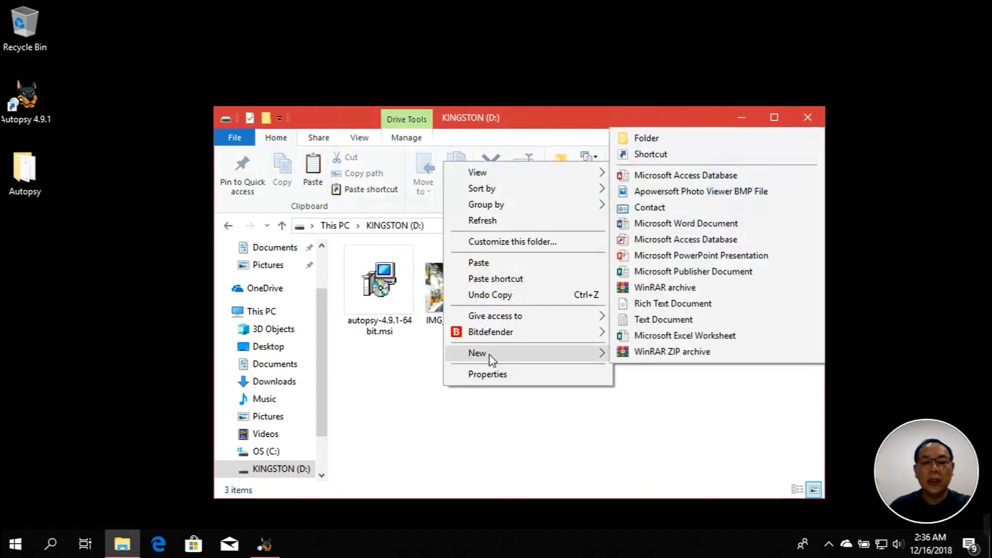
pyautogui.click(638, 321)
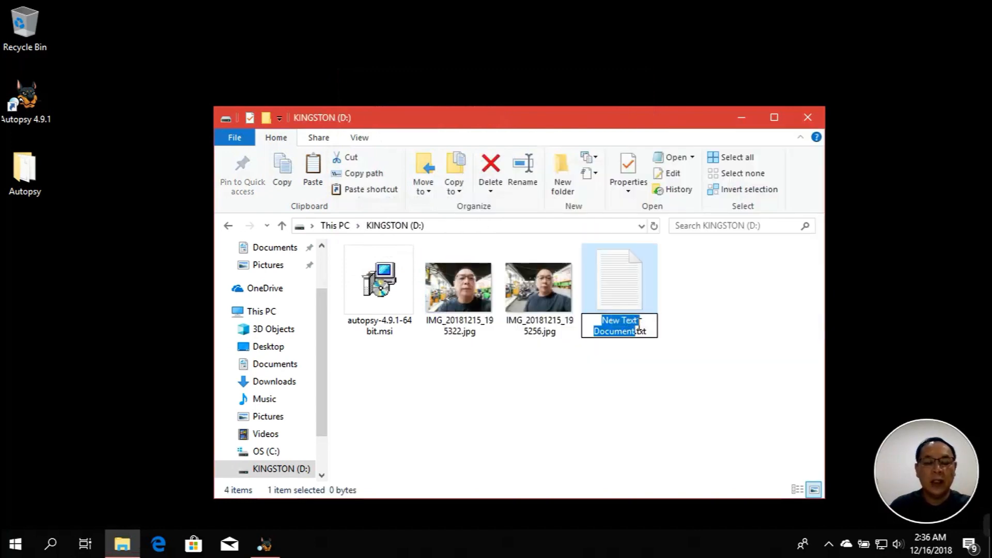
pyautogui.write('testfile')
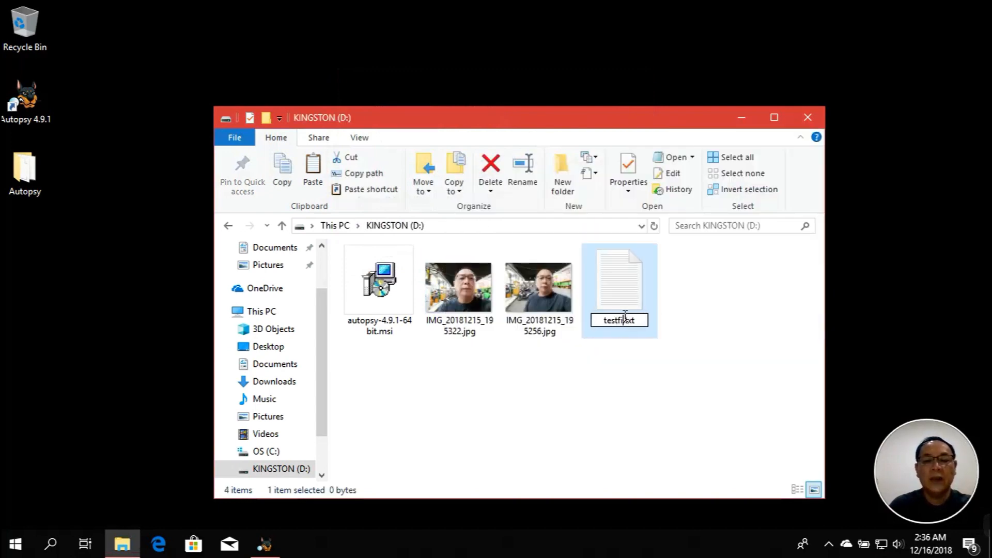
pyautogui.press('Return')
pyautogui.doubleClick(625, 316)
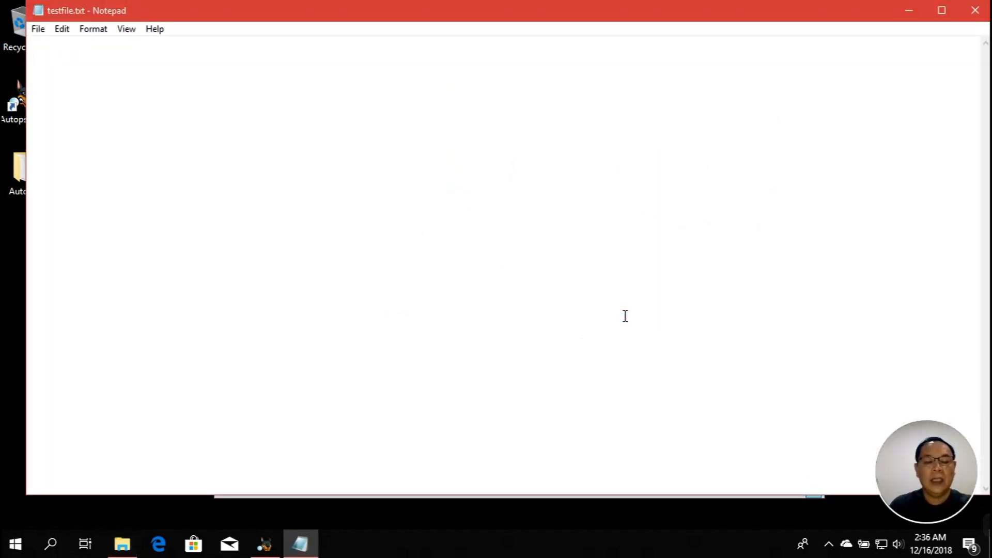
# Write 'THIS IS A TEST FILE.' into testfile.txt, save it and close Notepad
pyautogui.write('THIS IS')
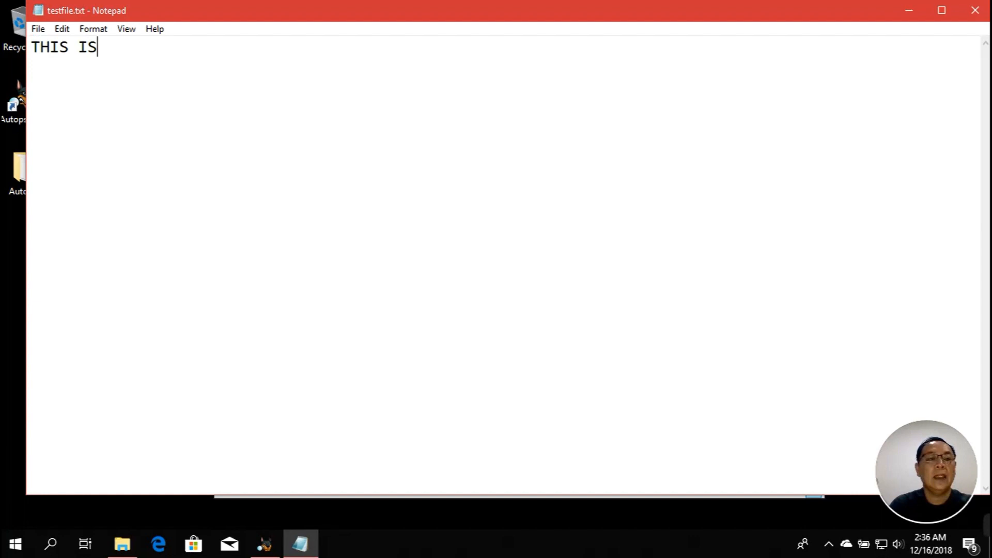
pyautogui.write(' A TEST FILE')
pyautogui.press('BackSpace')
pyautogui.write('LE.')
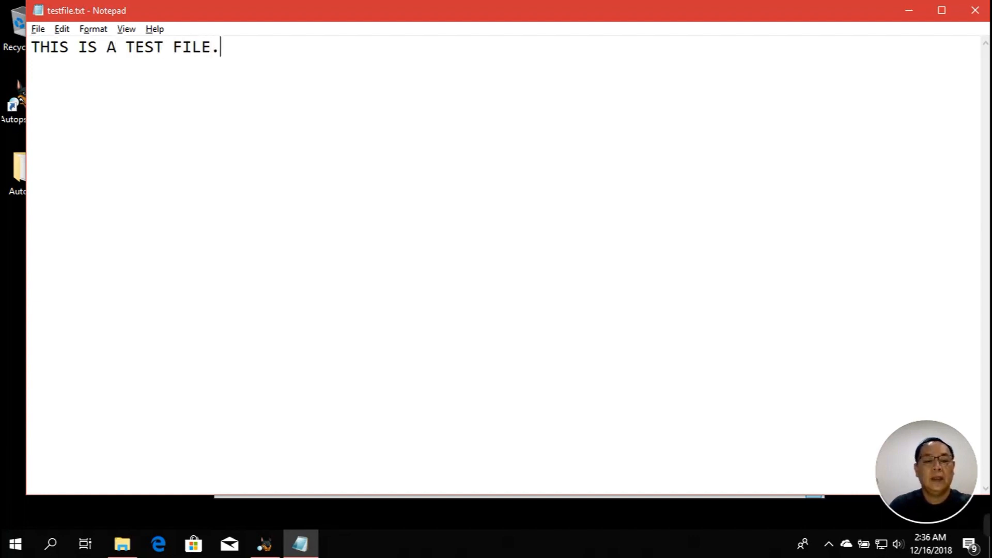
pyautogui.hotkey('alt', 'f')
pyautogui.press('s')
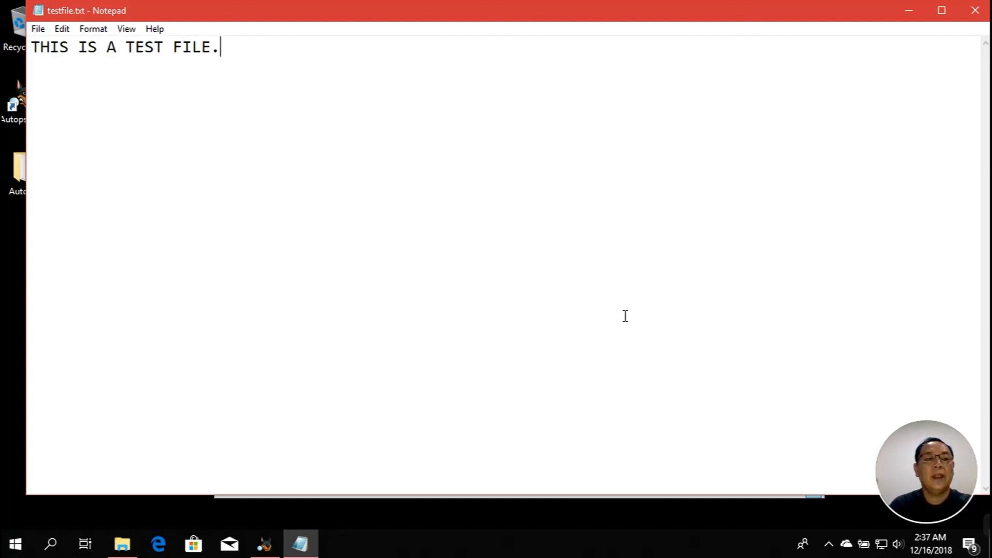
pyautogui.hotkey('alt', 'F4')
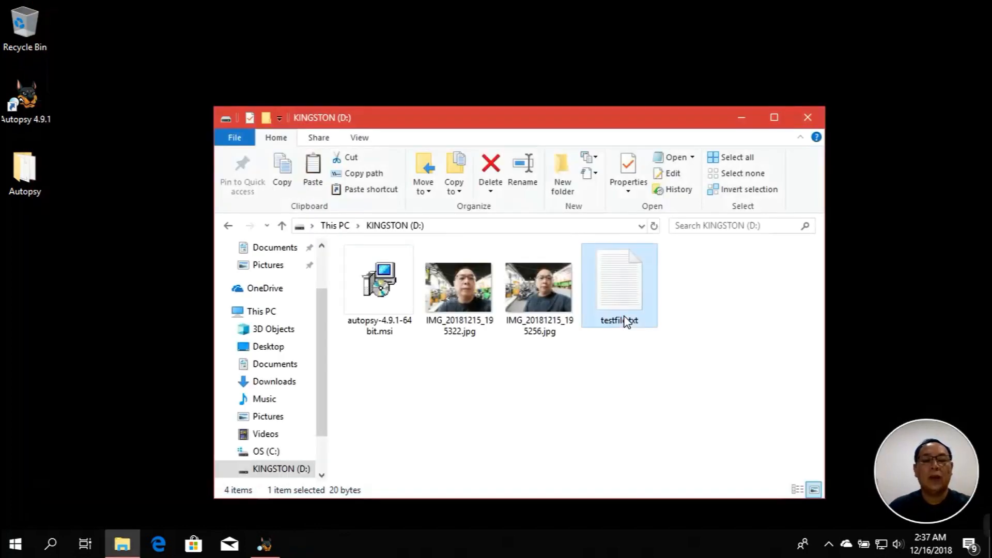
# Quick-format KINGSTON (D:) as NTFS from This PC, then close File Explorer
pyautogui.click(674, 373)
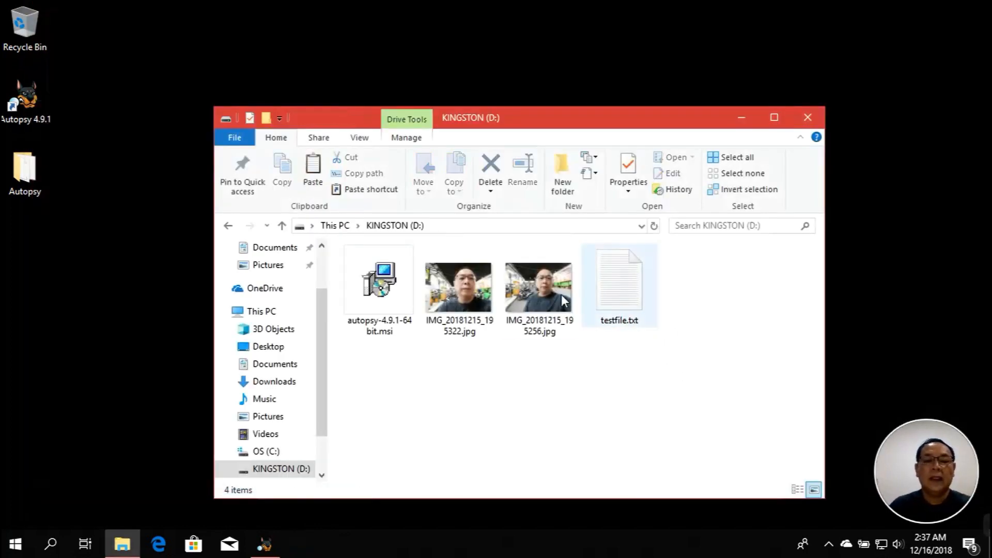
pyautogui.click(289, 315)
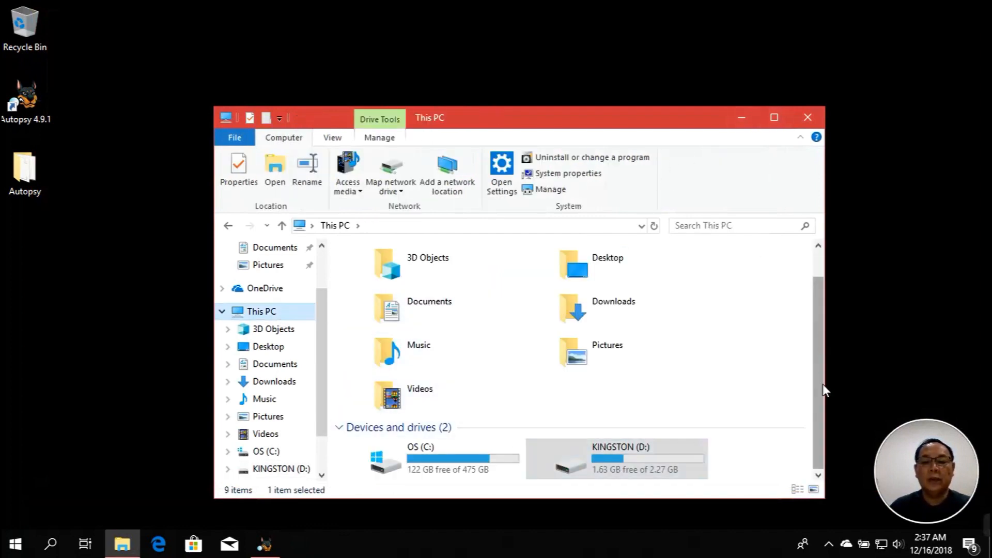
pyautogui.rightClick(657, 457)
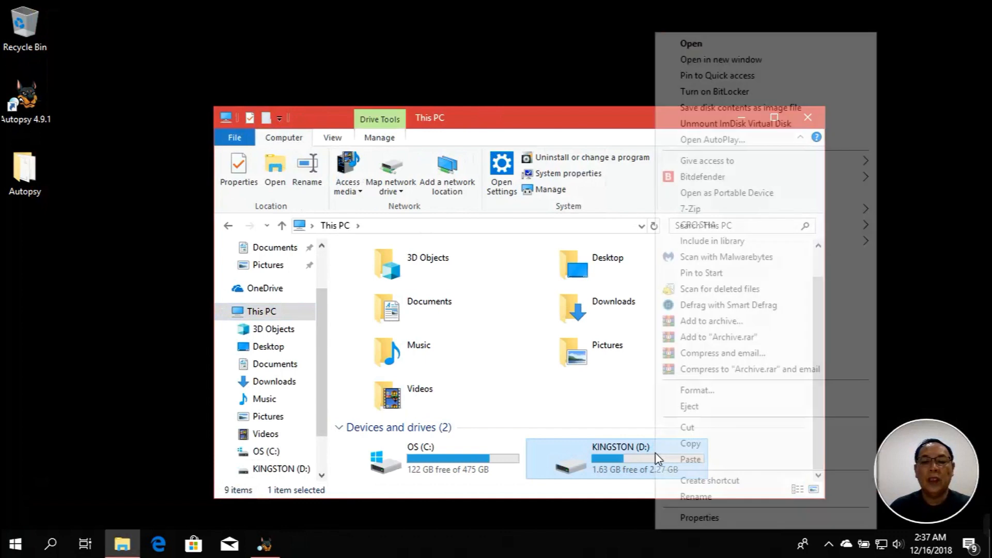
pyautogui.click(697, 394)
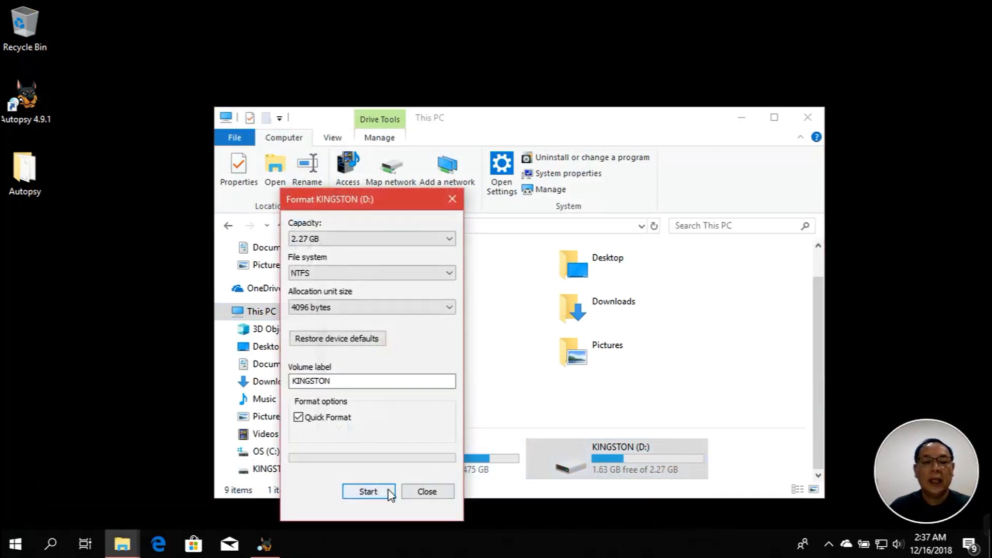
pyautogui.click(368, 492)
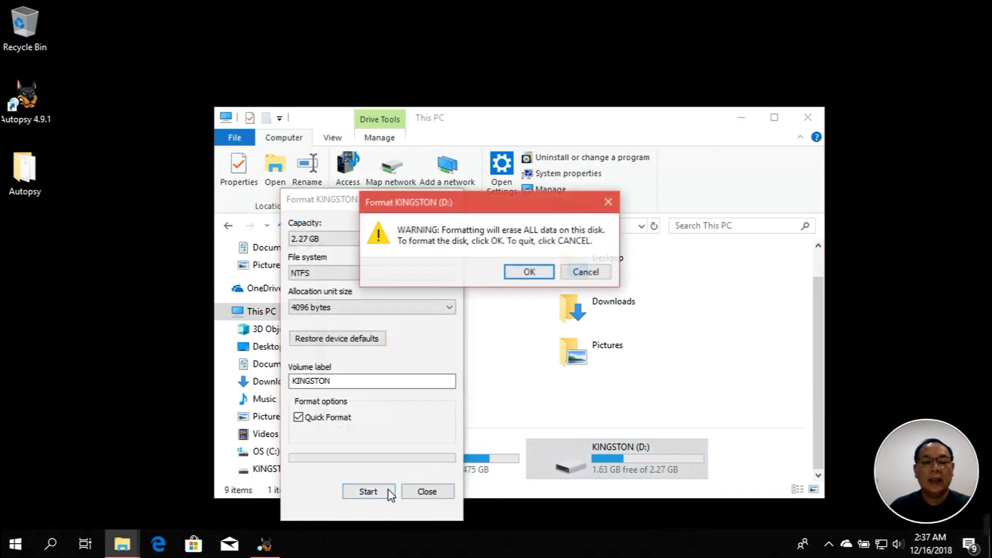
pyautogui.click(537, 275)
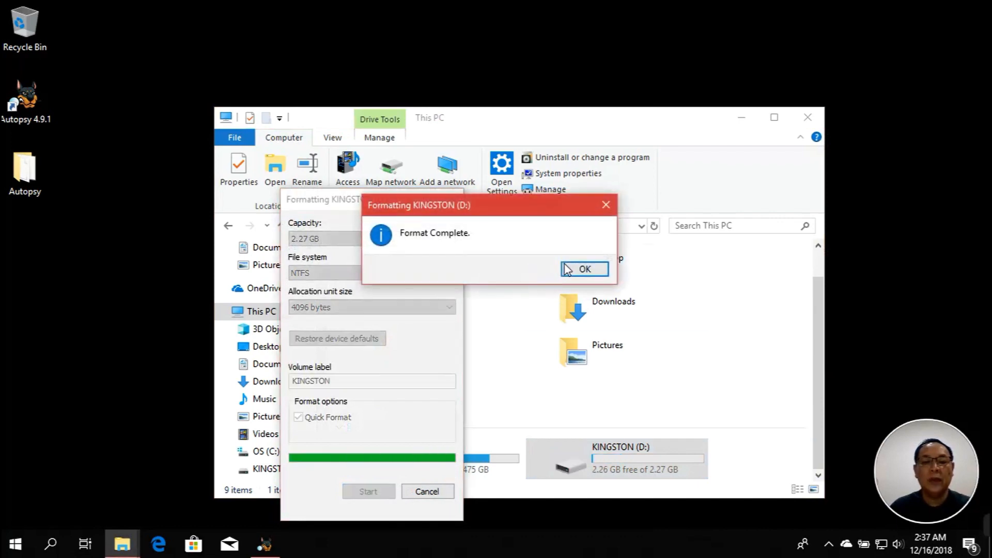
pyautogui.click(571, 271)
pyautogui.click(439, 492)
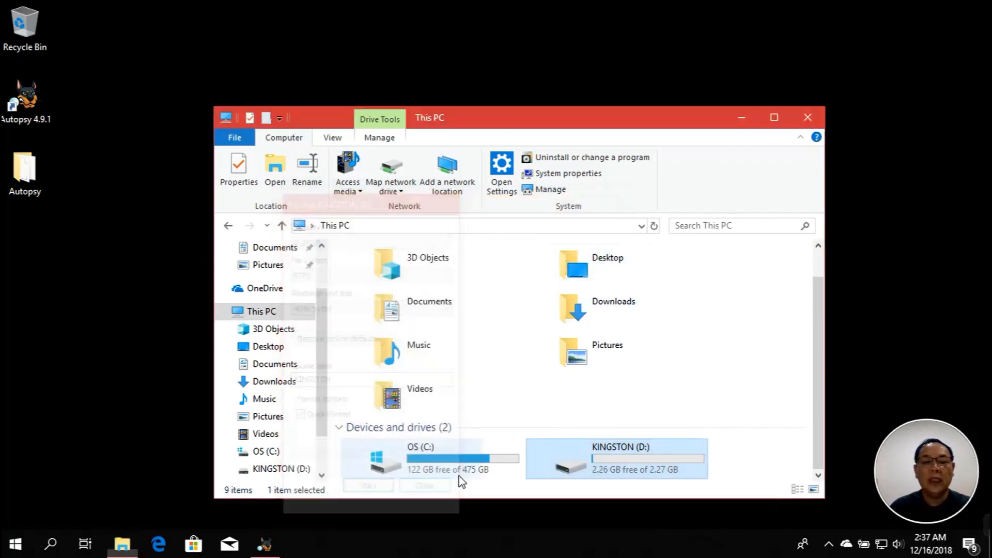
pyautogui.click(743, 318)
pyautogui.click(807, 118)
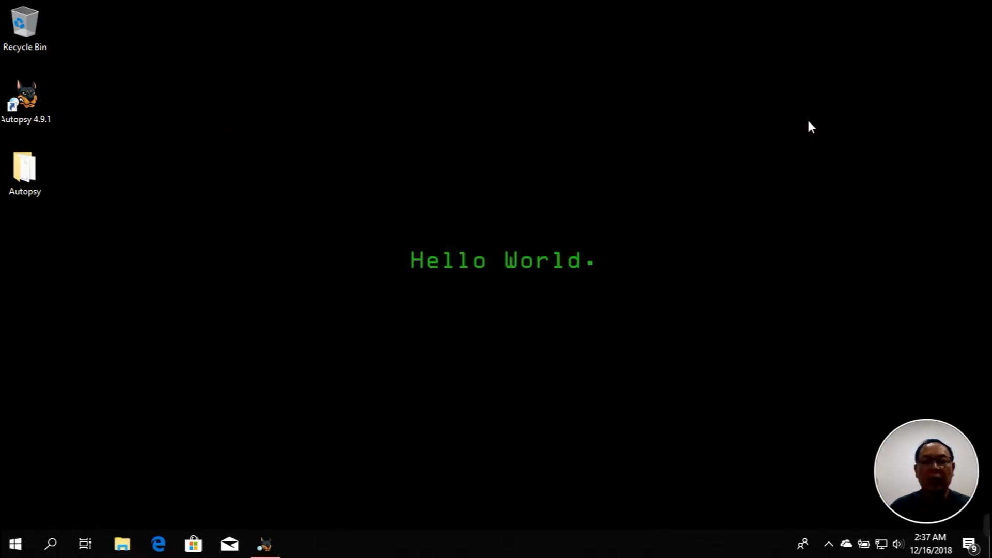
# Restore and maximize Autopsy and start a new case
pyautogui.click(269, 543)
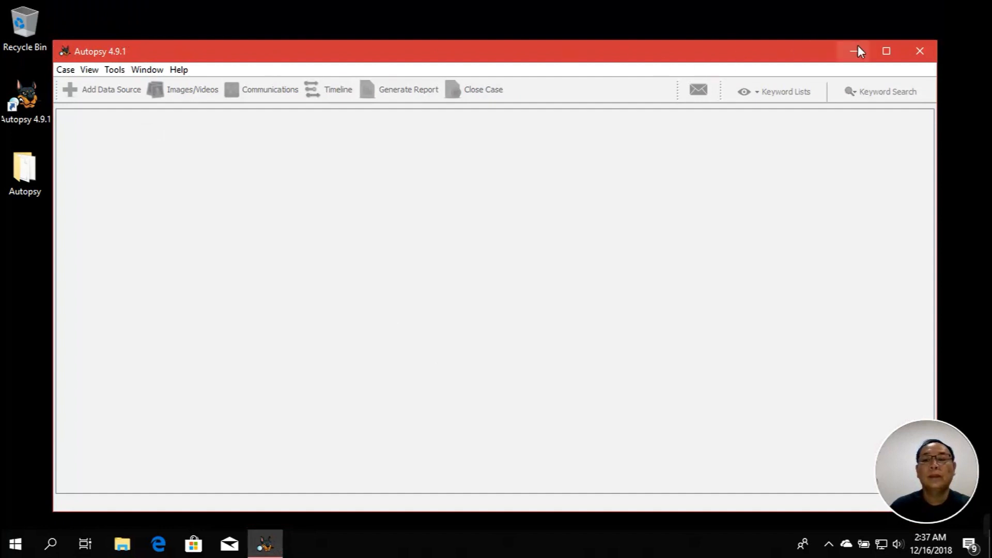
pyautogui.click(886, 51)
pyautogui.click(11, 22)
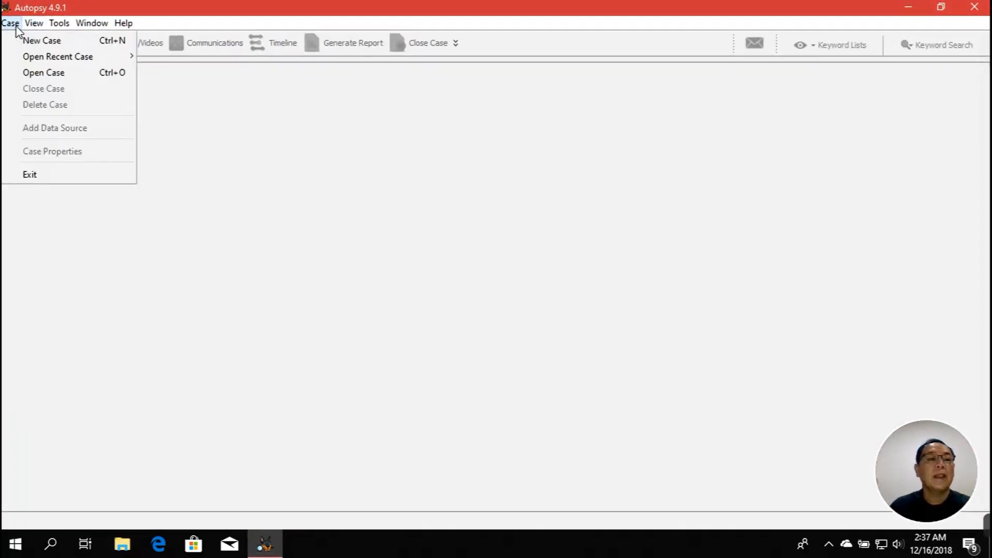
pyautogui.click(25, 35)
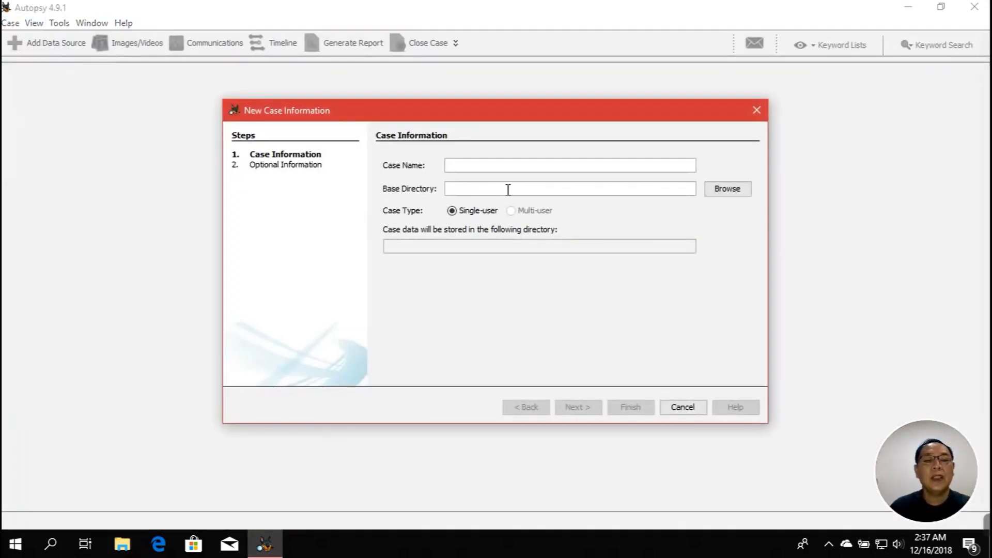
# Name the case 'FlashDisk Forensics' and browse for its base directory
pyautogui.write('fLAS')
pyautogui.press('BackSpace')
pyautogui.press('BackSpace')
pyautogui.press('BackSpace')
pyautogui.press('BackSpace')
pyautogui.write('Flad')
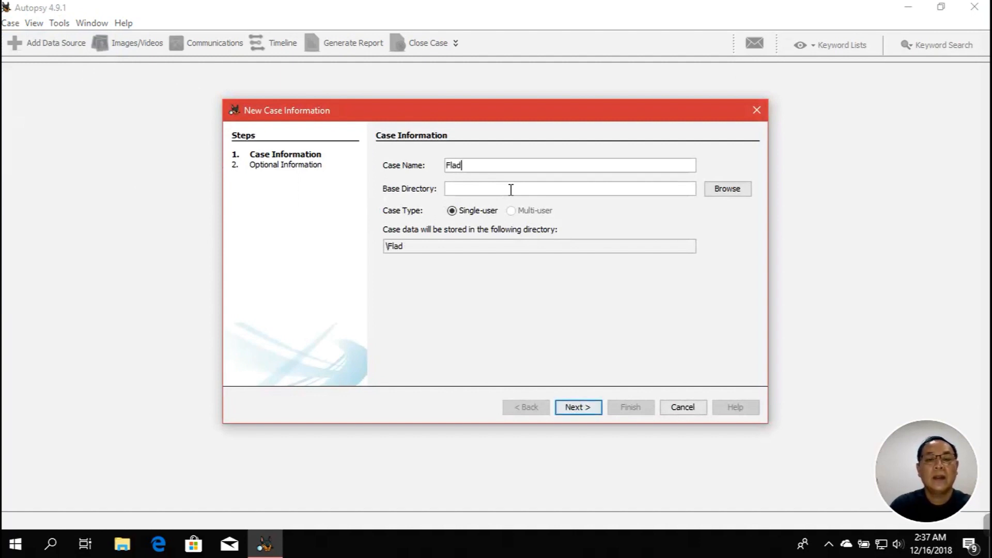
pyautogui.press('BackSpace')
pyautogui.write('shDisk')
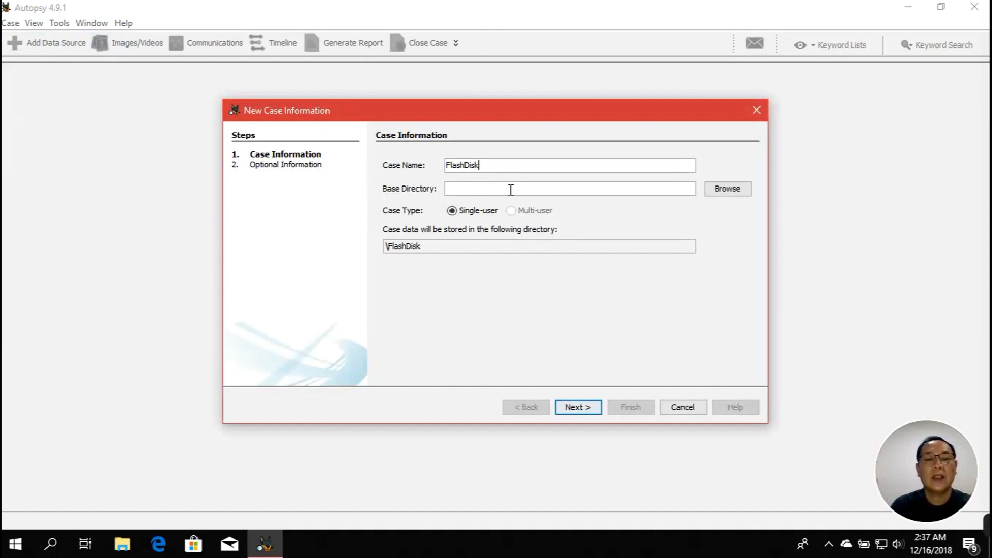
pyautogui.write(' Forensics')
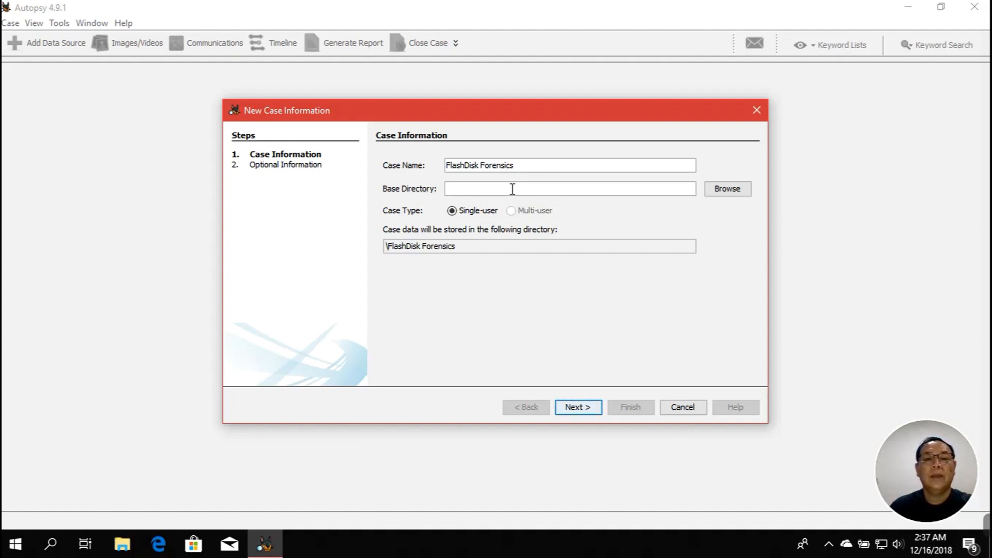
pyautogui.click(718, 191)
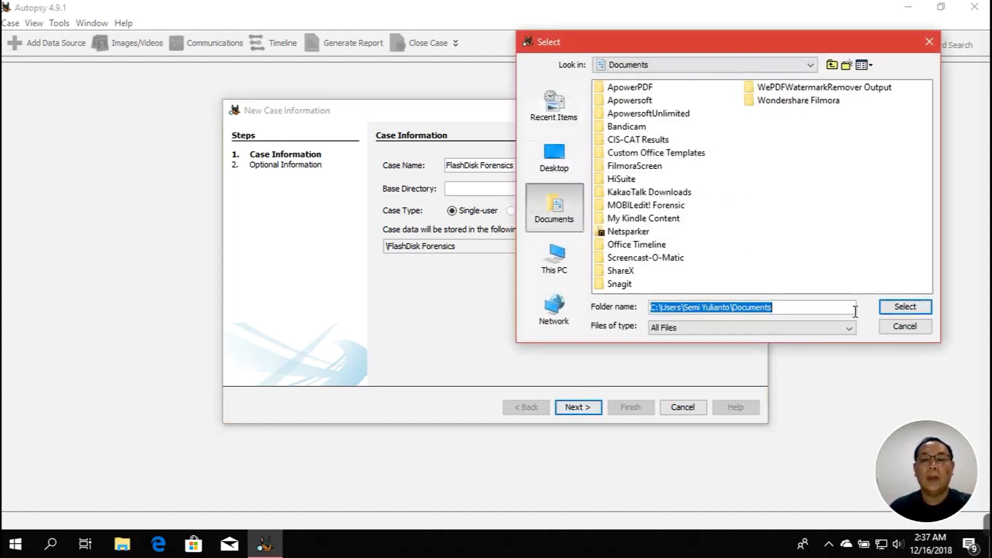
# Create an 'Autopsy' folder in Documents and select it as the base directory
pyautogui.click(793, 218)
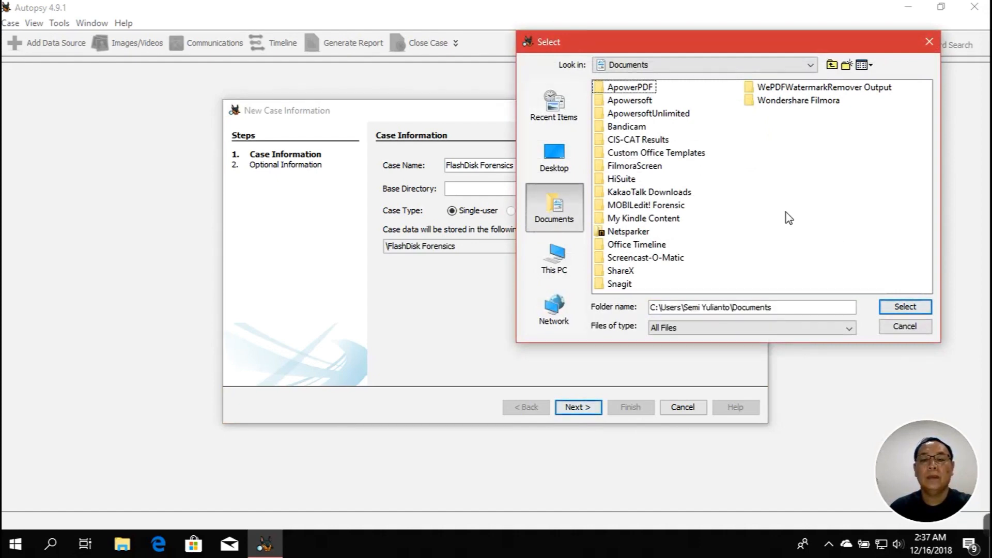
pyautogui.rightClick(753, 150)
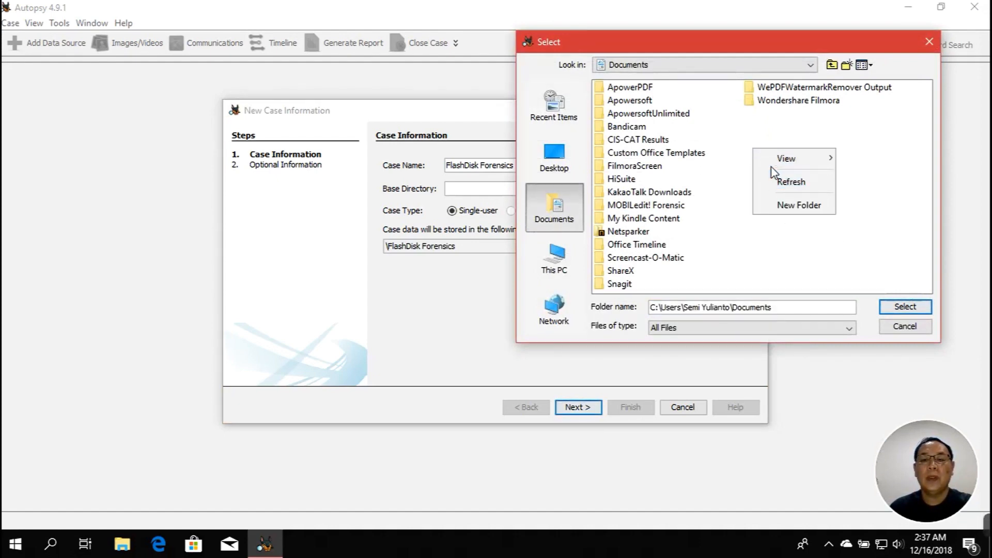
pyautogui.click(783, 207)
pyautogui.write('A')
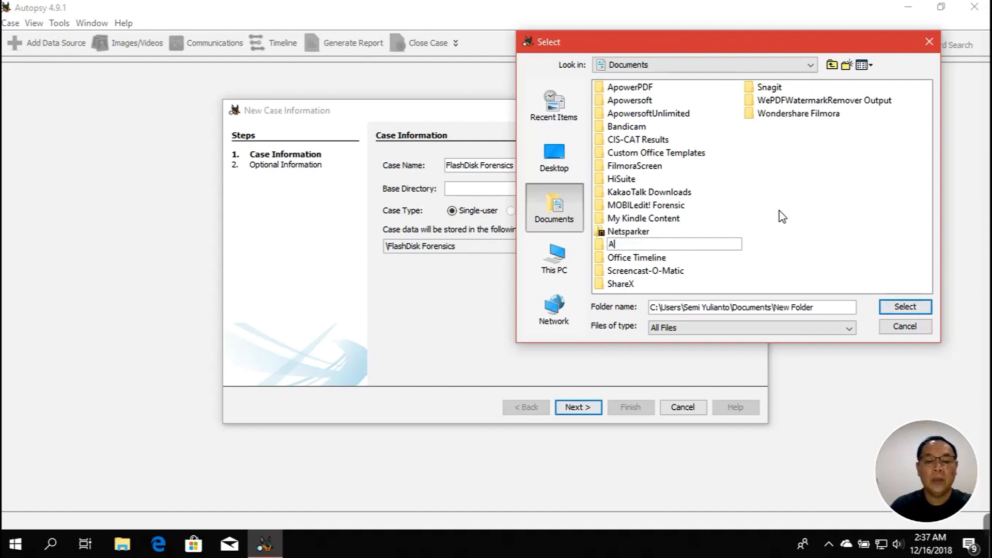
pyautogui.write('utopsy')
pyautogui.press('Return')
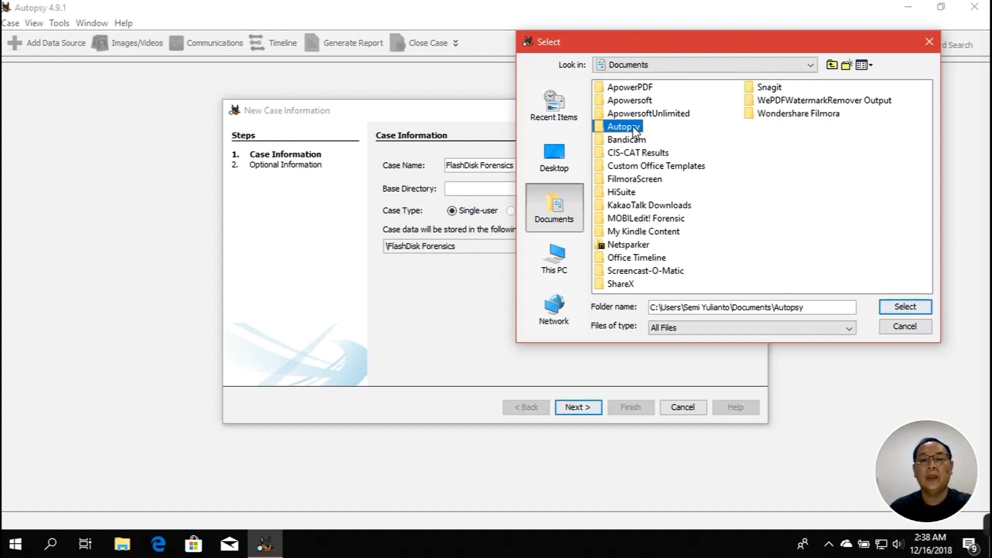
pyautogui.click(906, 307)
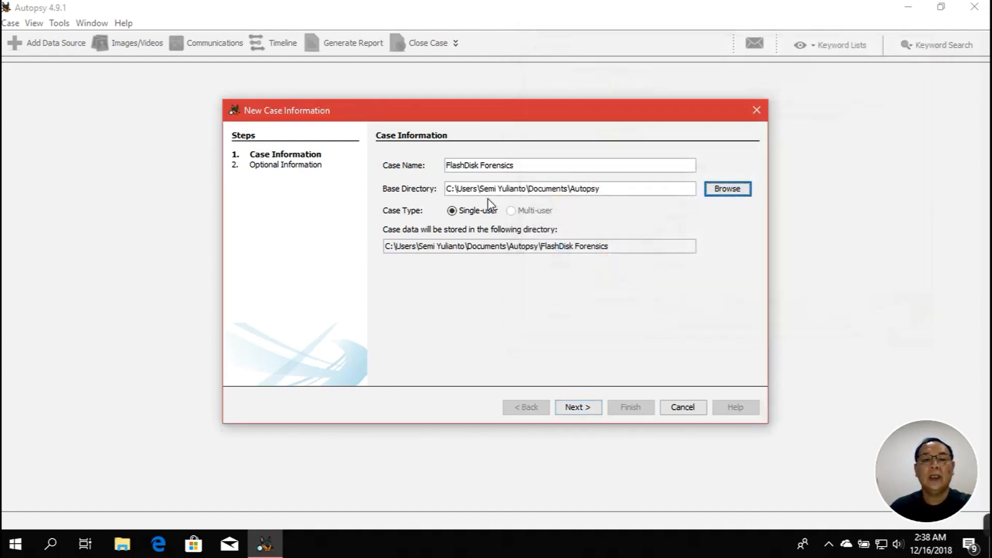
pyautogui.click(610, 192)
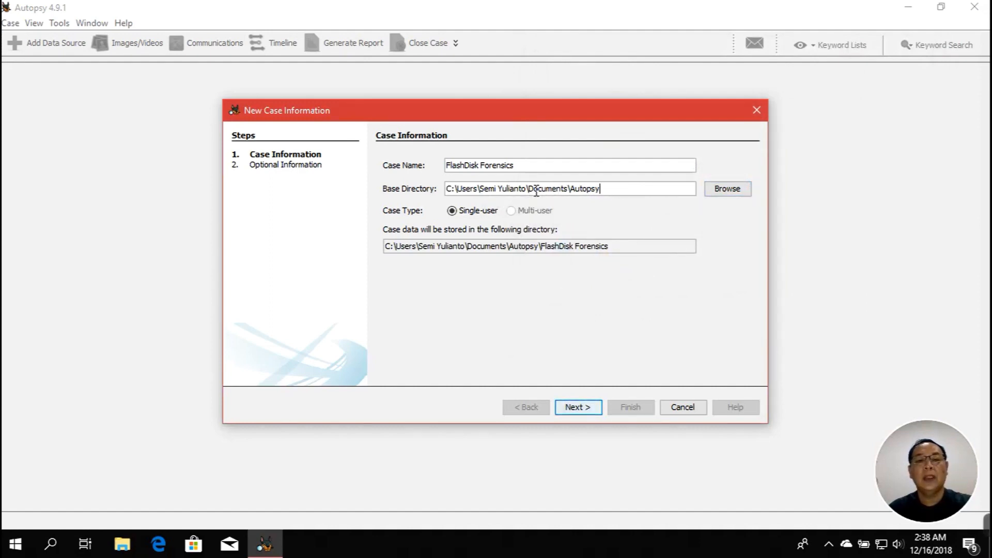
pyautogui.moveTo(528, 192); pyautogui.dragTo(597, 189)
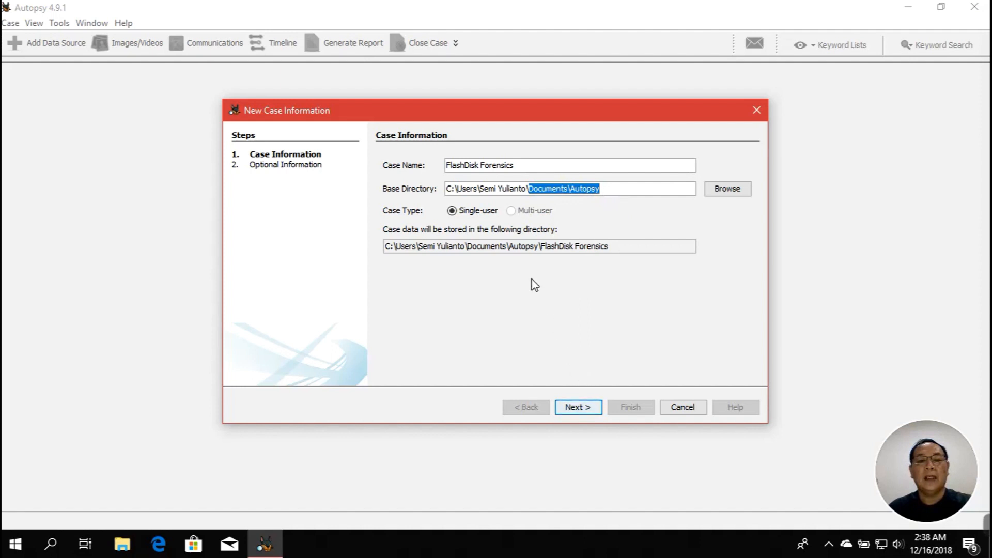
pyautogui.moveTo(621, 253); pyautogui.dragTo(385, 252)
# Enter case number 001, the examiner's name, phone and e-mail, note 'Test', and finish the case
pyautogui.click(572, 406)
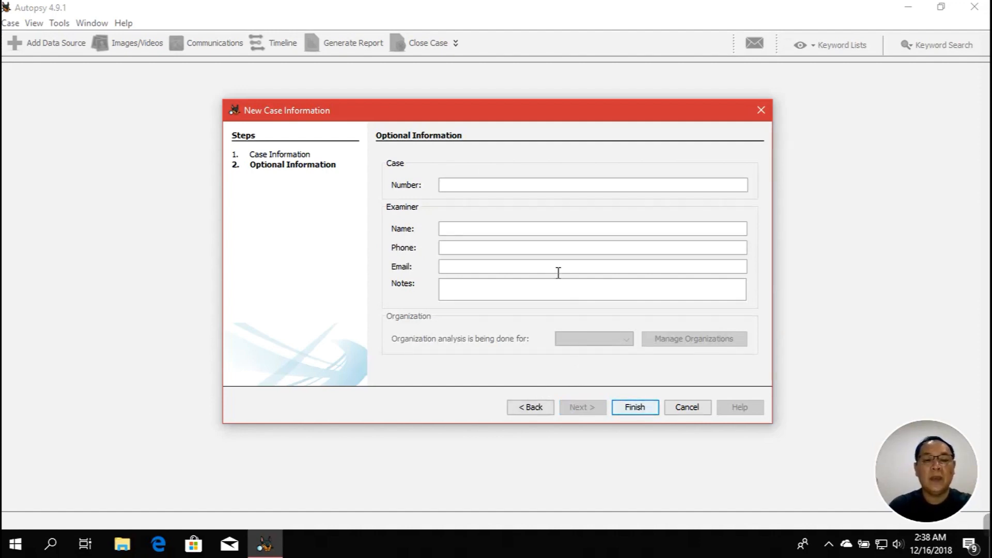
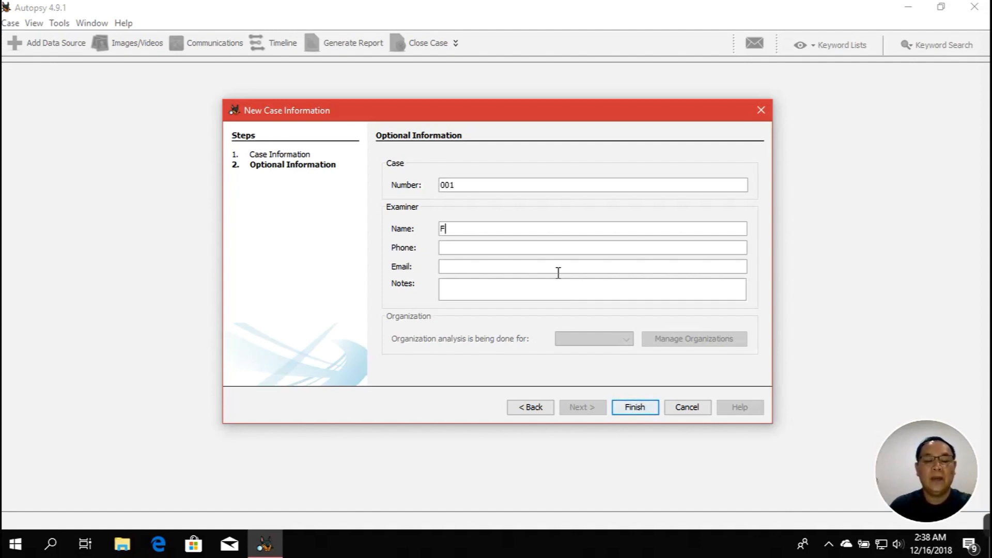
pyautogui.press('BackSpace')
pyautogui.press('BackSpace')
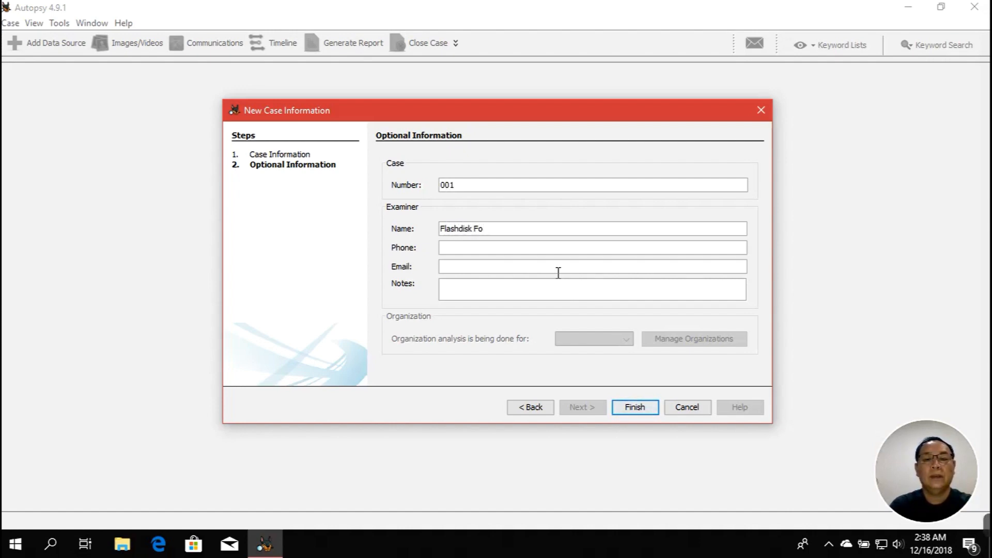
pyautogui.press('BackSpace')
pyautogui.press('BackSpace')
pyautogui.press('BackSpace')
pyautogui.press('BackSpace')
pyautogui.press('BackSpace')
pyautogui.press('BackSpace')
pyautogui.press('BackSpace')
pyautogui.press('BackSpace')
pyautogui.press('BackSpace')
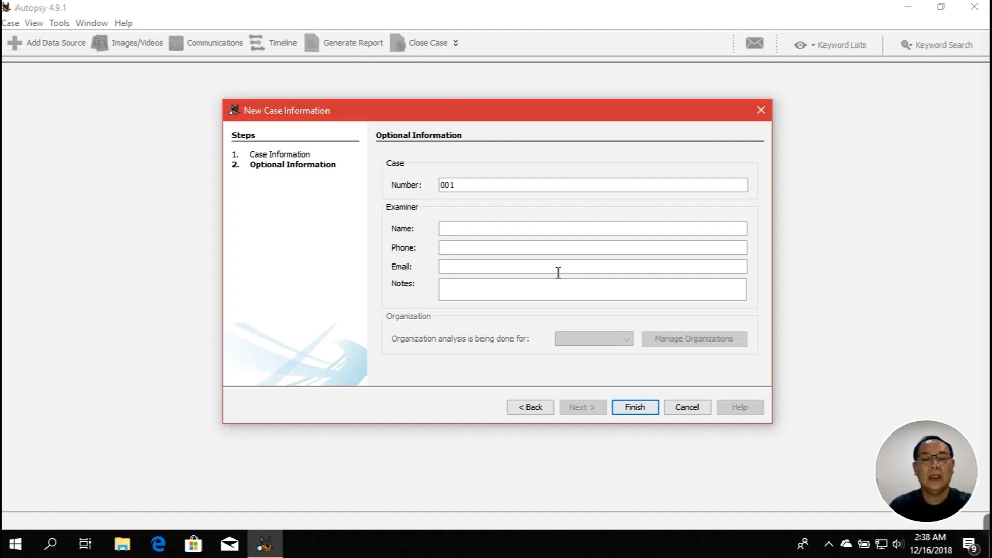
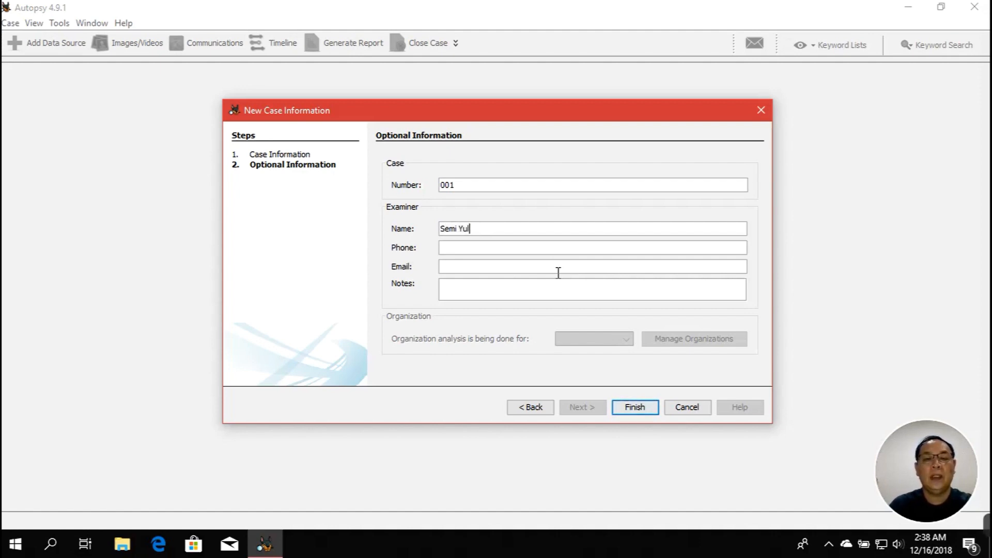
pyautogui.press('BackSpace')
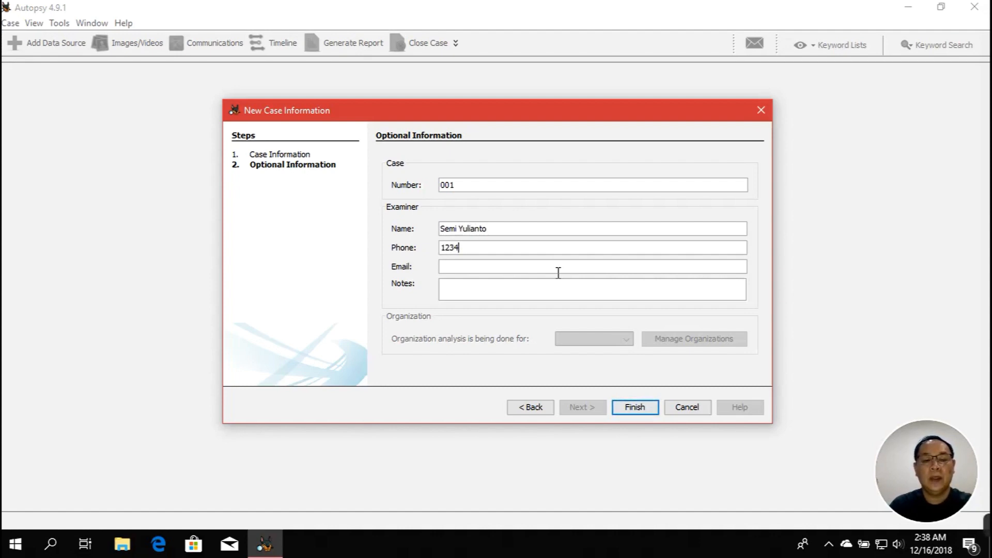
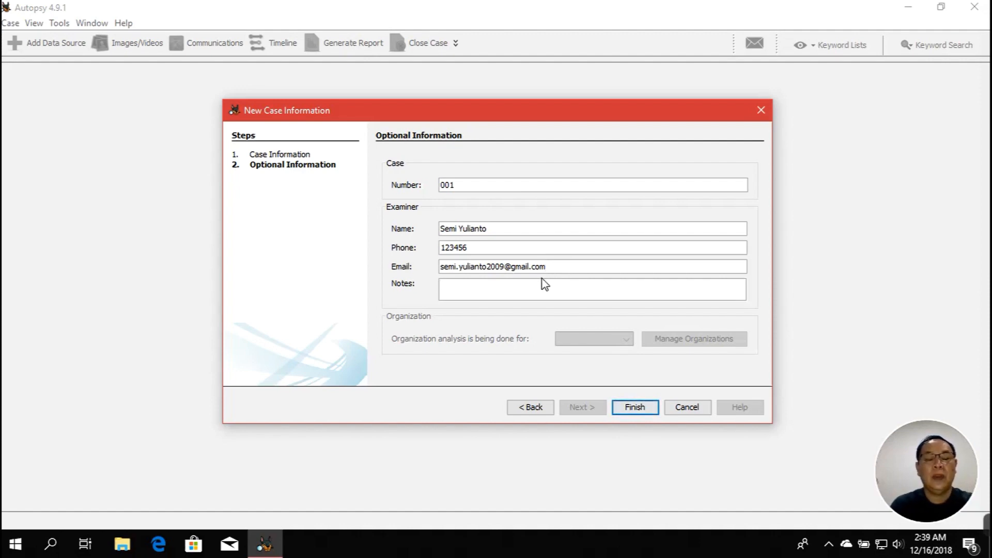
pyautogui.click(545, 283)
pyautogui.write('Test')
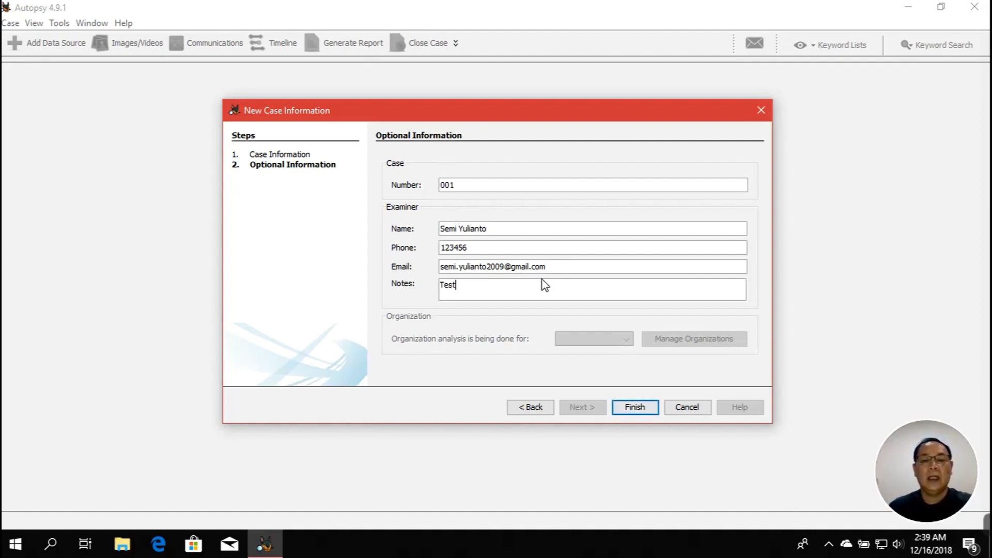
pyautogui.click(633, 407)
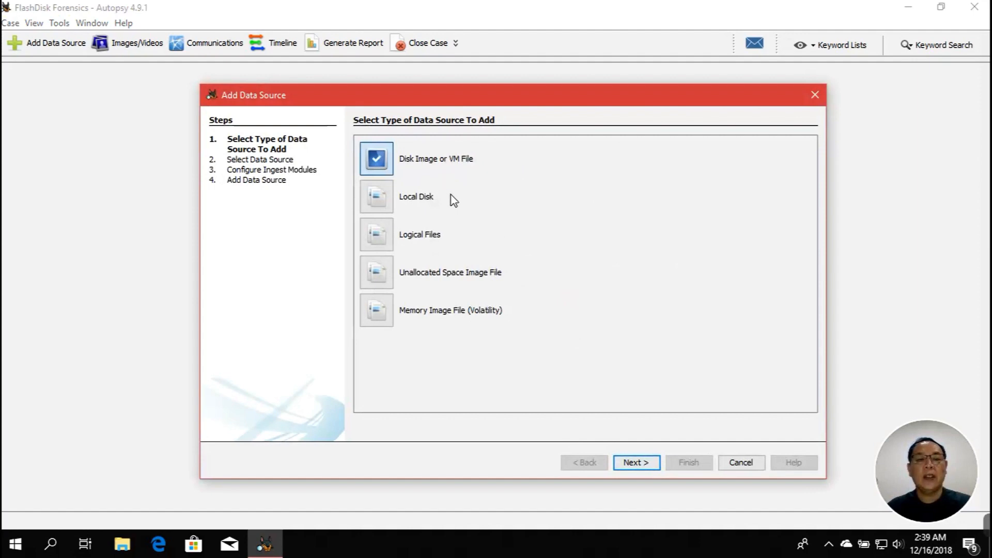
# Choose Disk Image or VM File as the data source type and open the Start menu
pyautogui.click(636, 463)
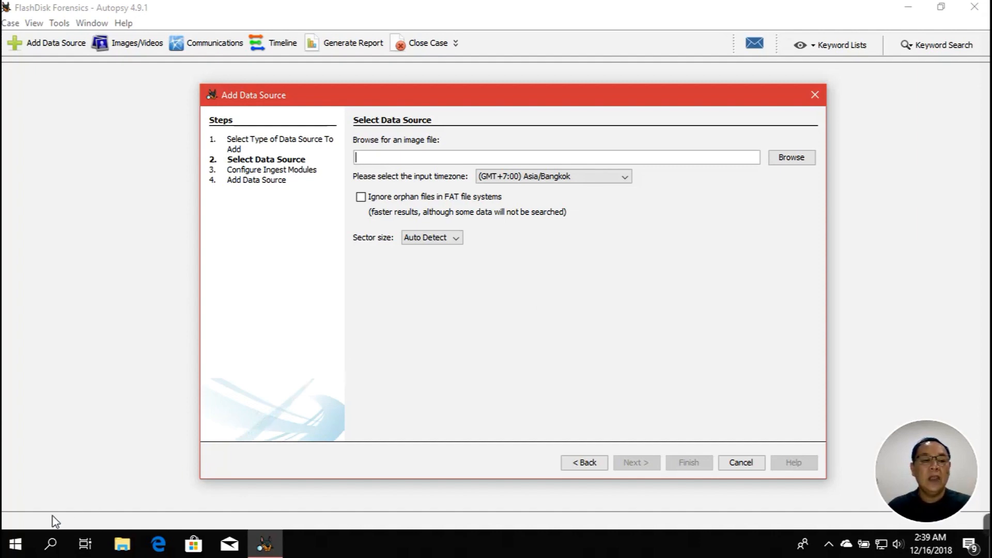
pyautogui.click(19, 542)
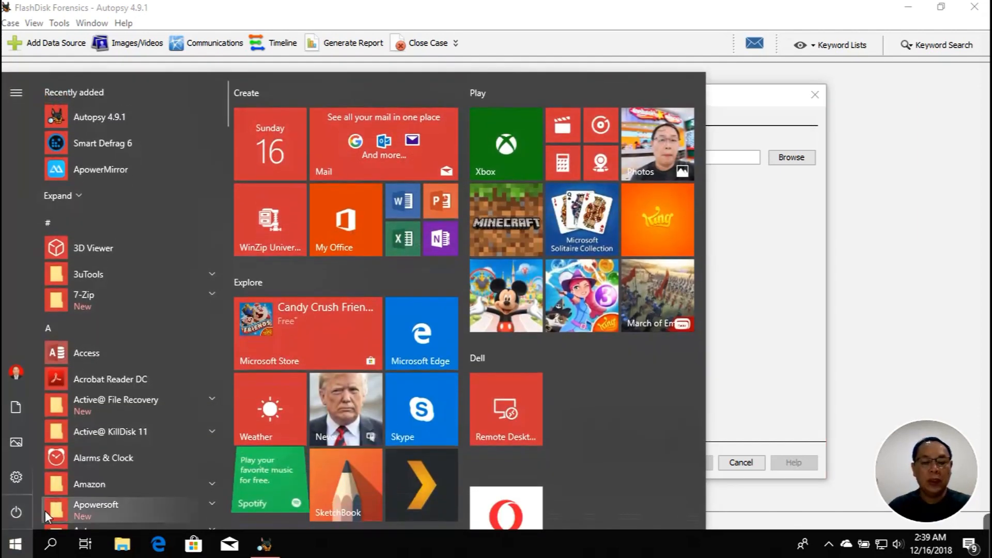
# Launch Chrome and search Google for 'ftk disk'
pyautogui.write('chrome')
pyautogui.press('Return')
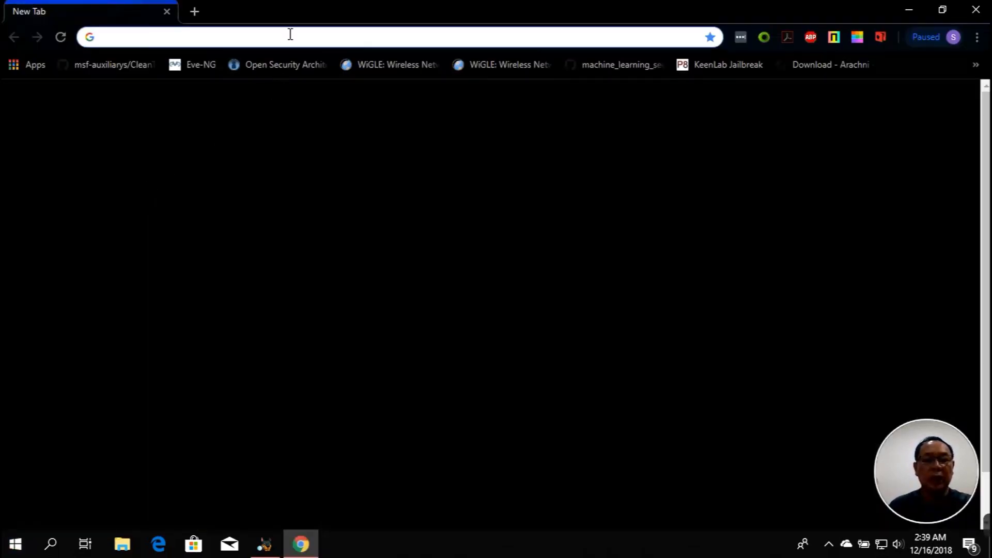
pyautogui.write('ftk d')
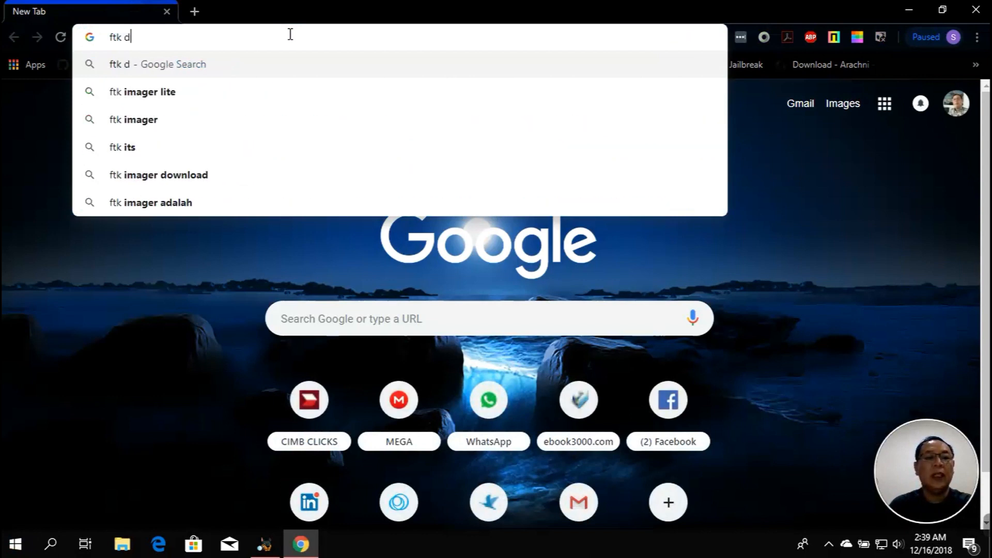
pyautogui.write('isk')
pyautogui.press('Return')
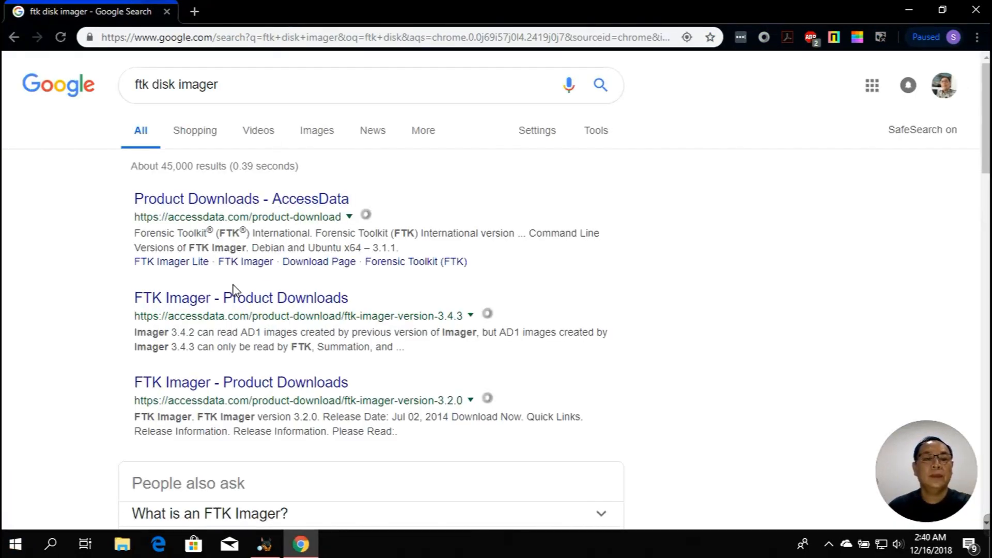
# Open the FTK Imager 3.4.3 product download page and bring up its download form
pyautogui.click(237, 301)
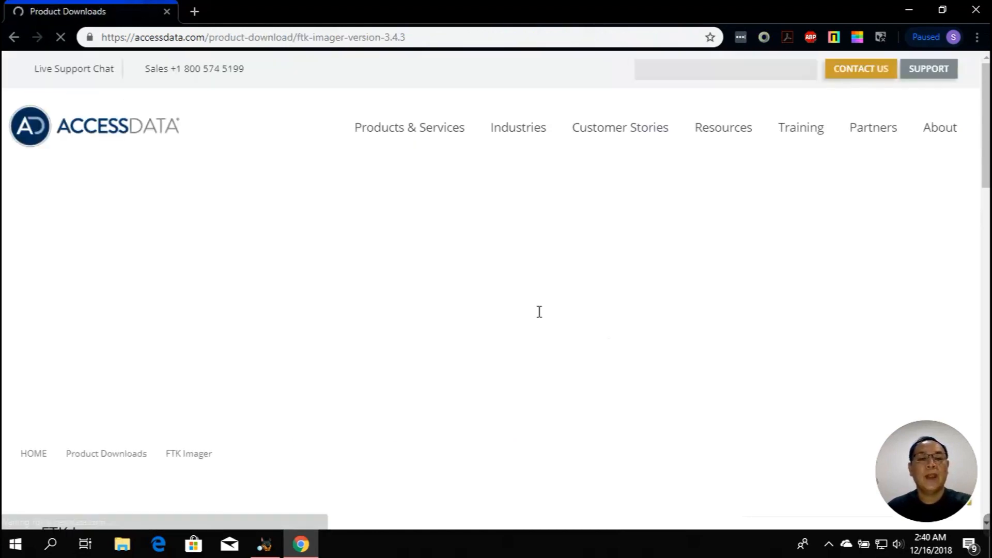
pyautogui.scroll(-10, 556, 308)
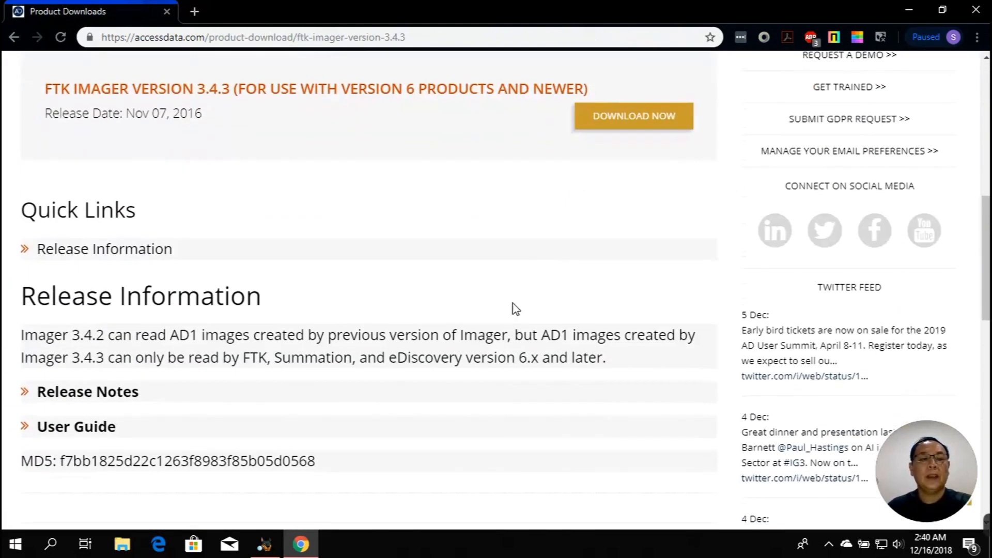
pyautogui.scroll(3, 500, 306)
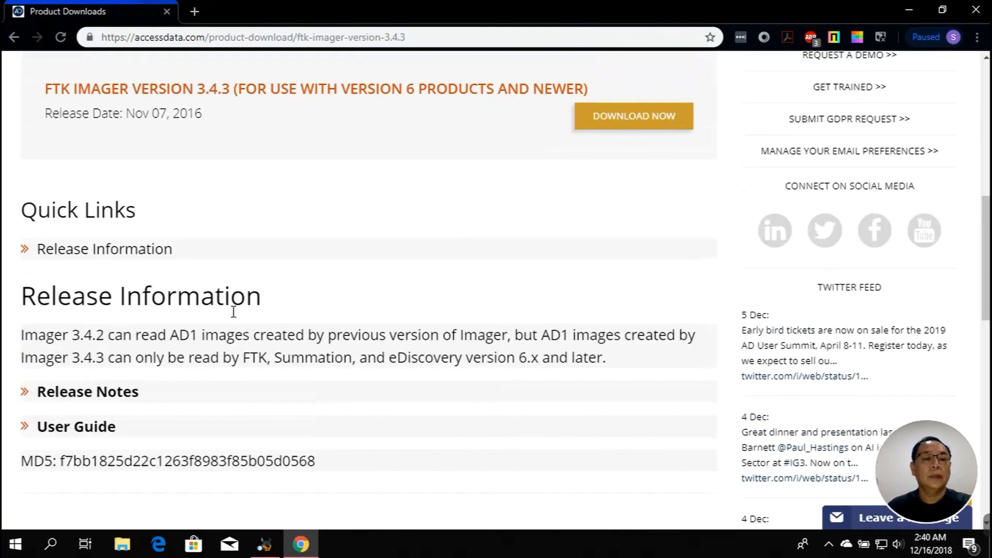
pyautogui.scroll(1, 248, 299)
pyautogui.scroll(2, 250, 297)
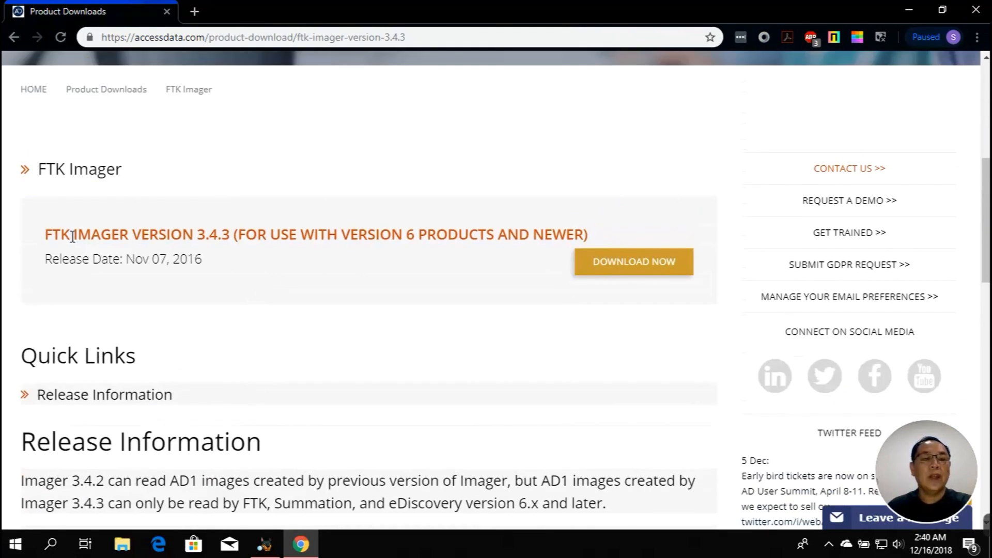
pyautogui.moveTo(50, 236); pyautogui.dragTo(231, 236)
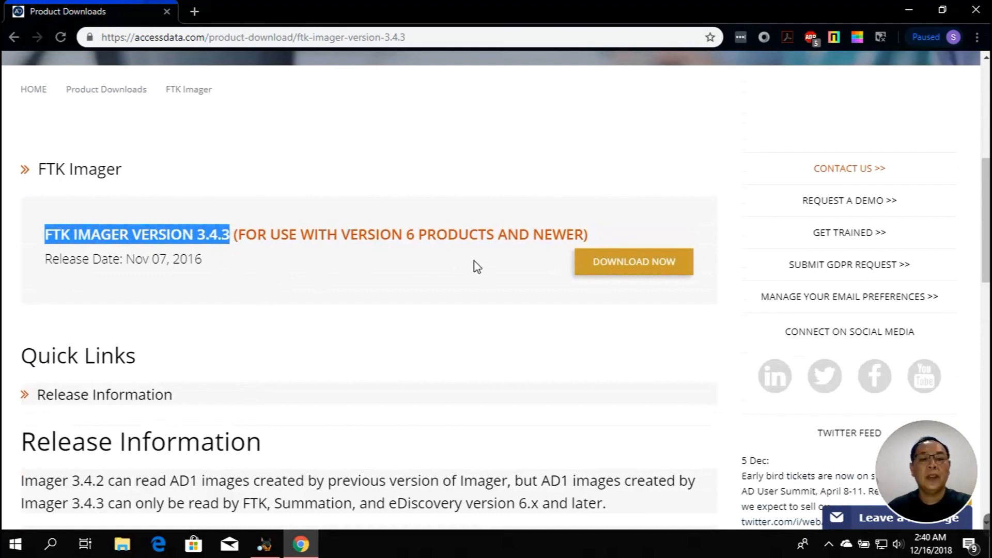
pyautogui.click(637, 271)
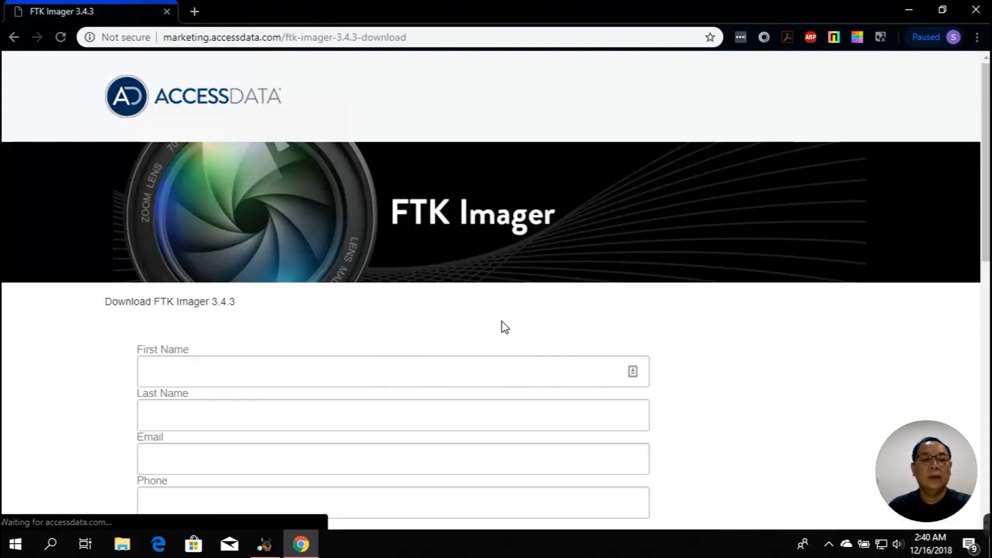
# Enter the applicant's name, e-mail address and phone number, and set the country to Indonesia
pyautogui.scroll(-3, 502, 326)
pyautogui.click(440, 228)
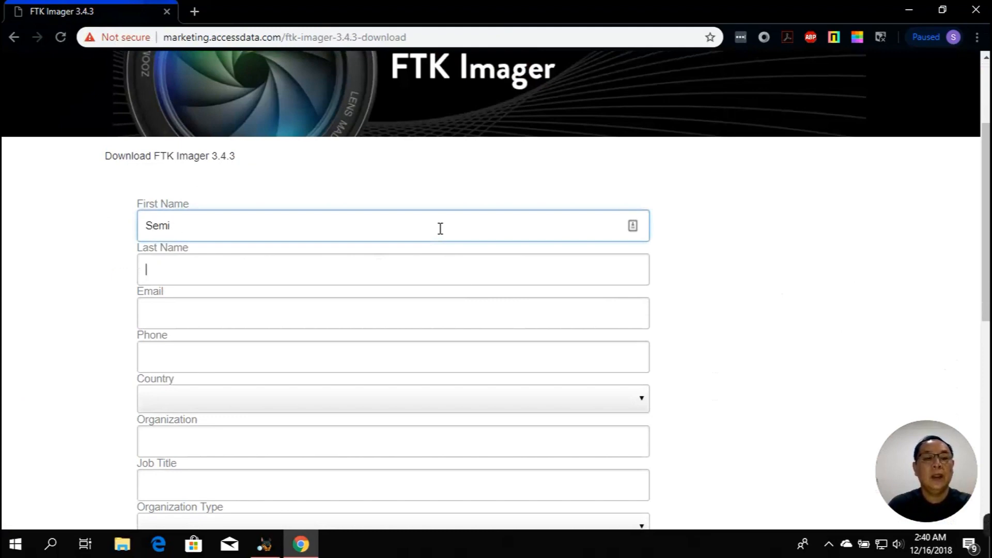
pyautogui.press('Tab')
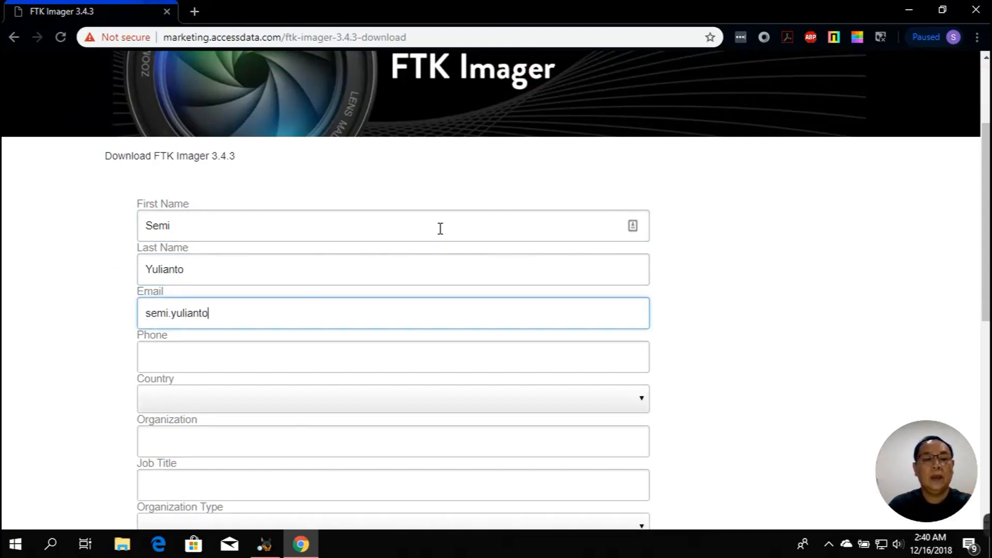
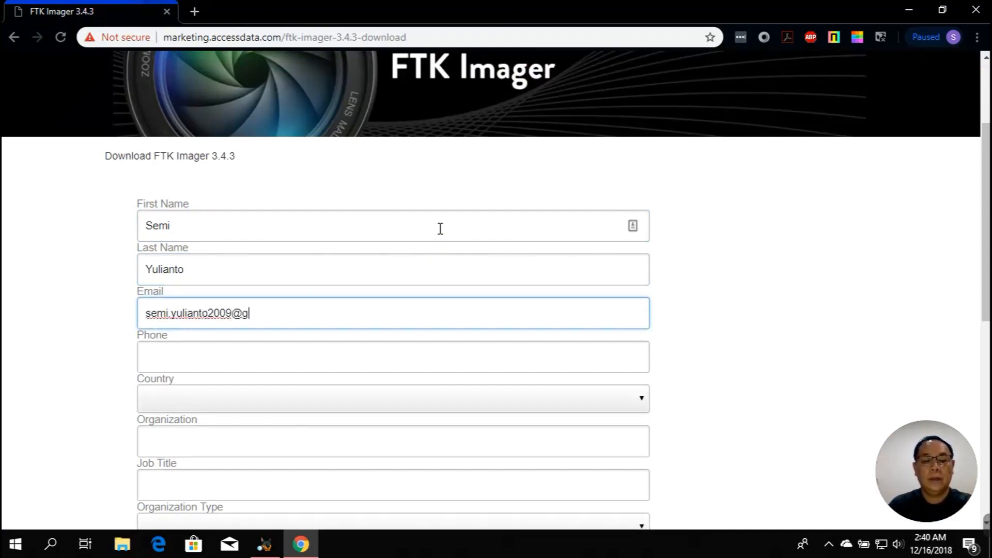
pyautogui.press('Tab')
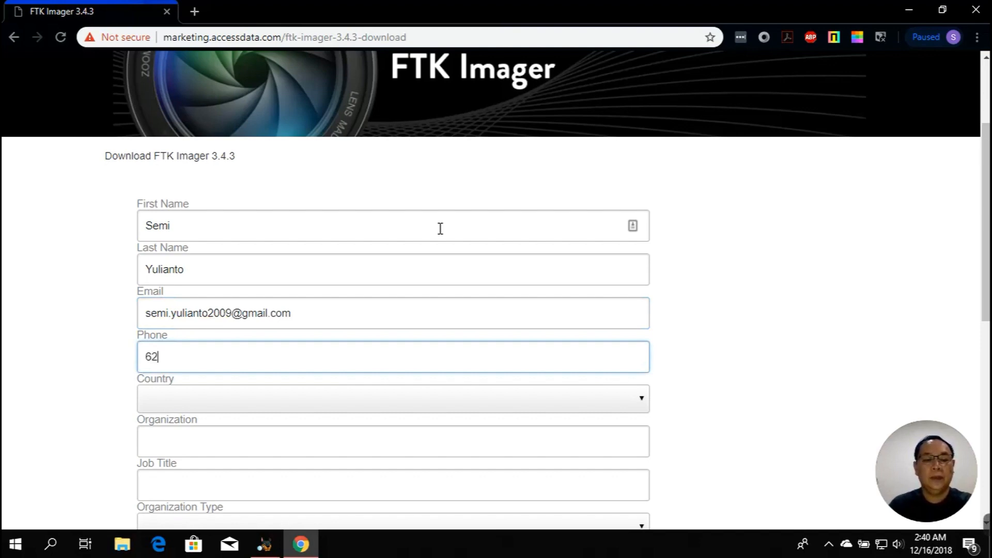
pyautogui.write('62123456')
pyautogui.press('Tab')
pyautogui.write('Indo')
# Add the organization, job title Security Analyst, type Corporate and FTK use No, then submit
pyautogui.press('Tab')
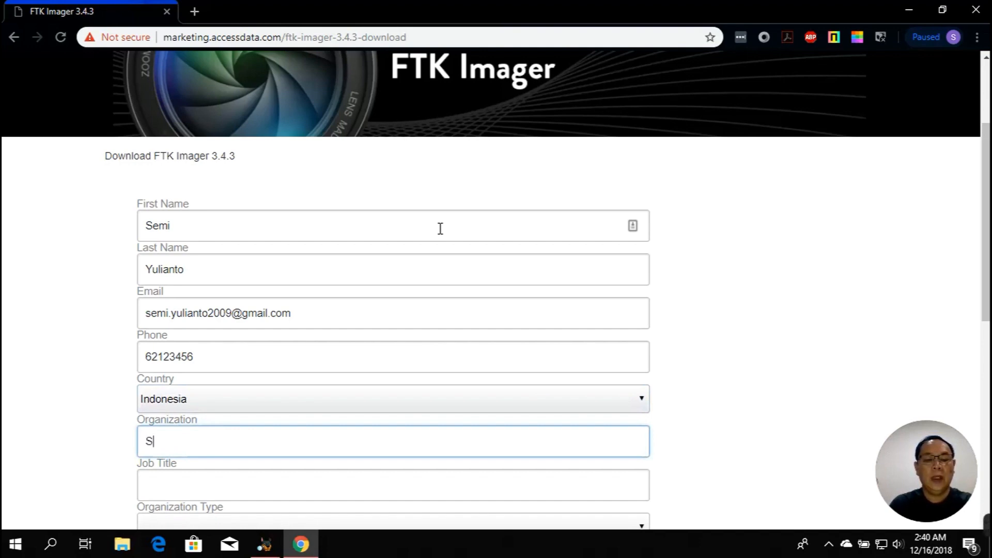
pyautogui.write('SGI Asia')
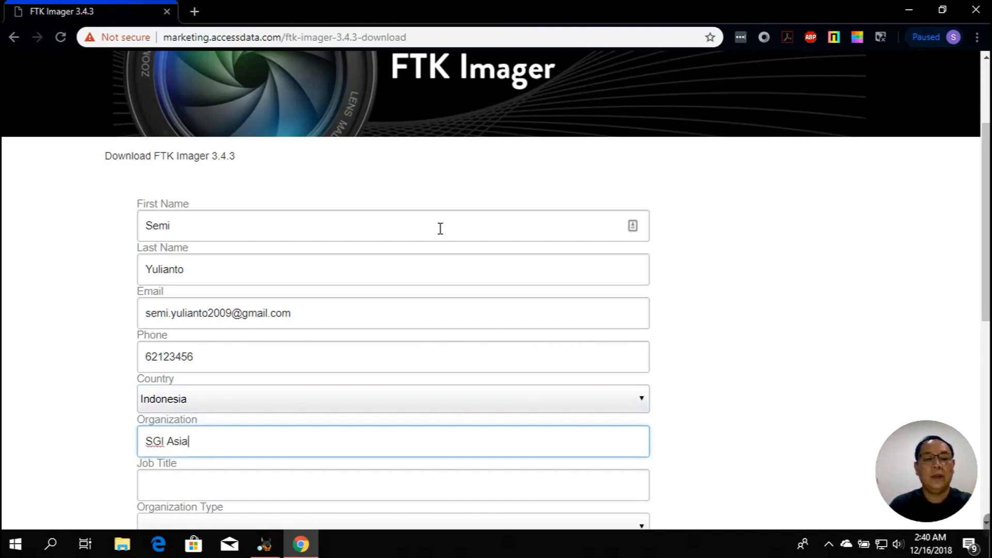
pyautogui.press('Tab')
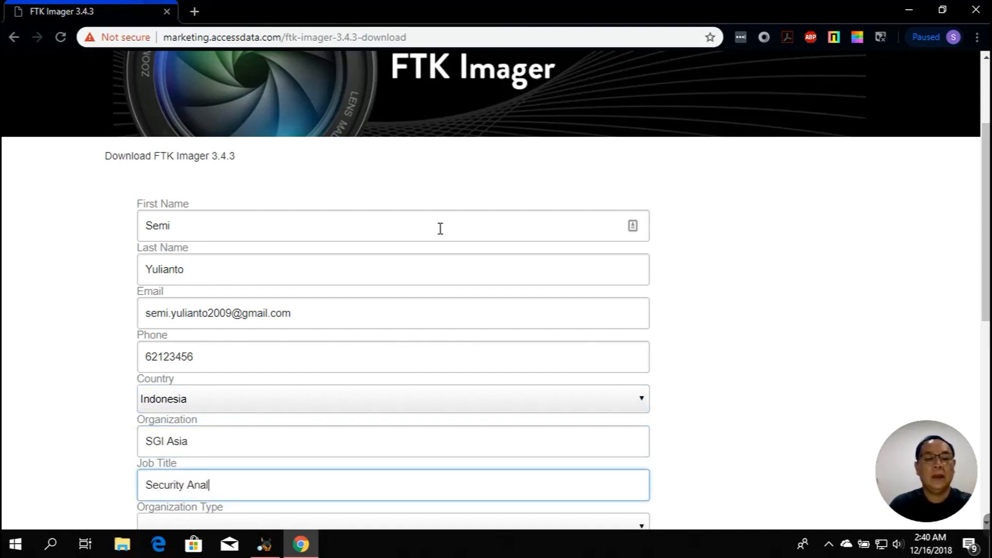
pyautogui.write('Security Analyst')
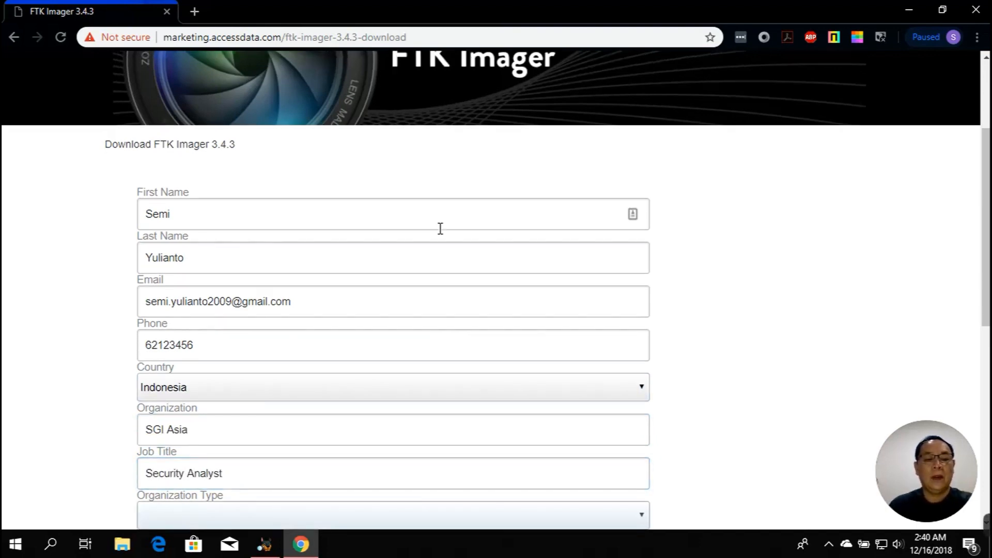
pyautogui.scroll(-5, 439, 229)
pyautogui.click(415, 295)
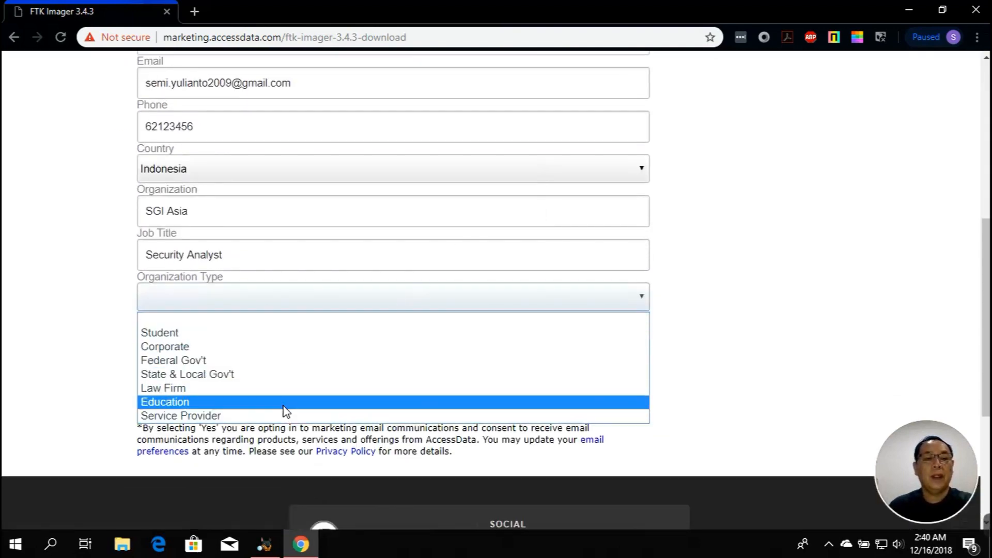
pyautogui.click(258, 351)
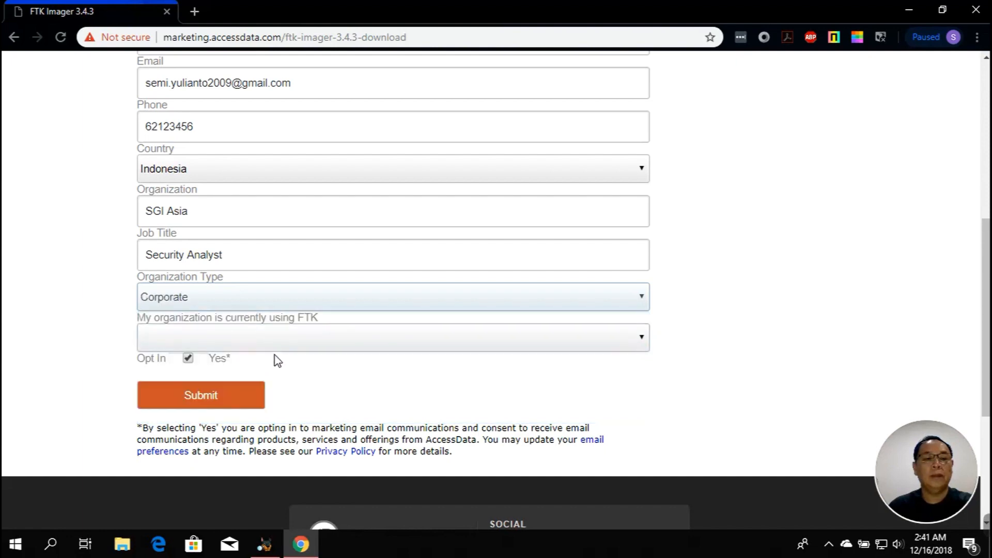
pyautogui.click(274, 345)
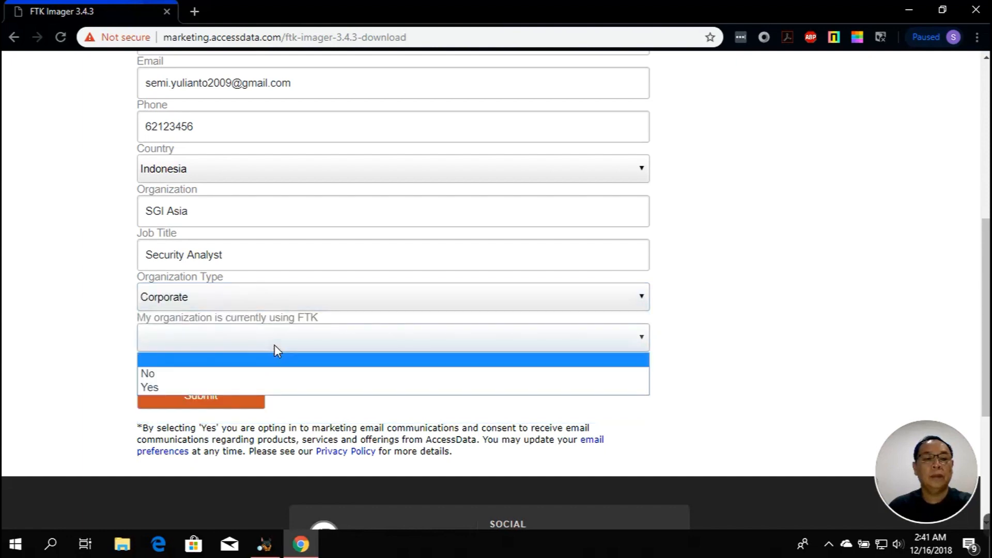
pyautogui.click(261, 374)
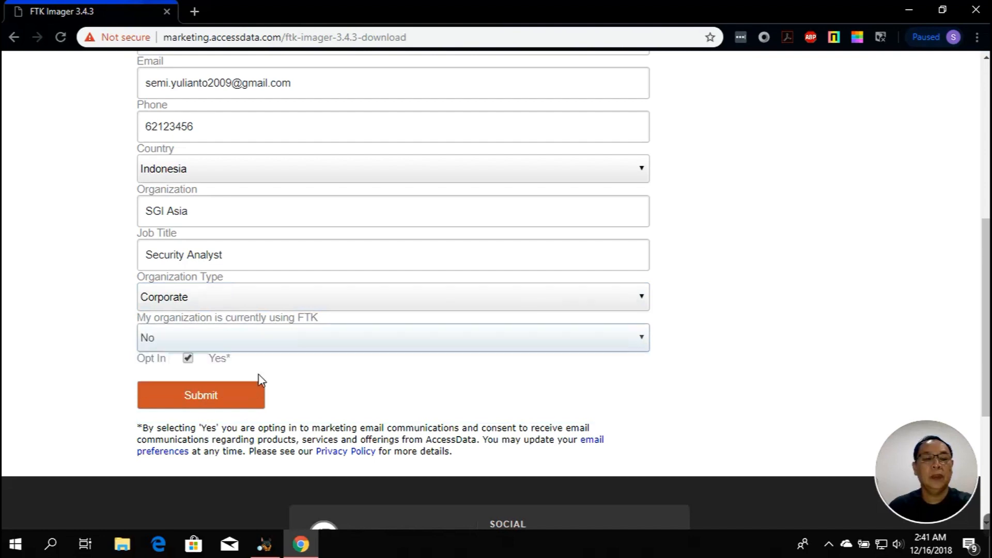
pyautogui.click(217, 399)
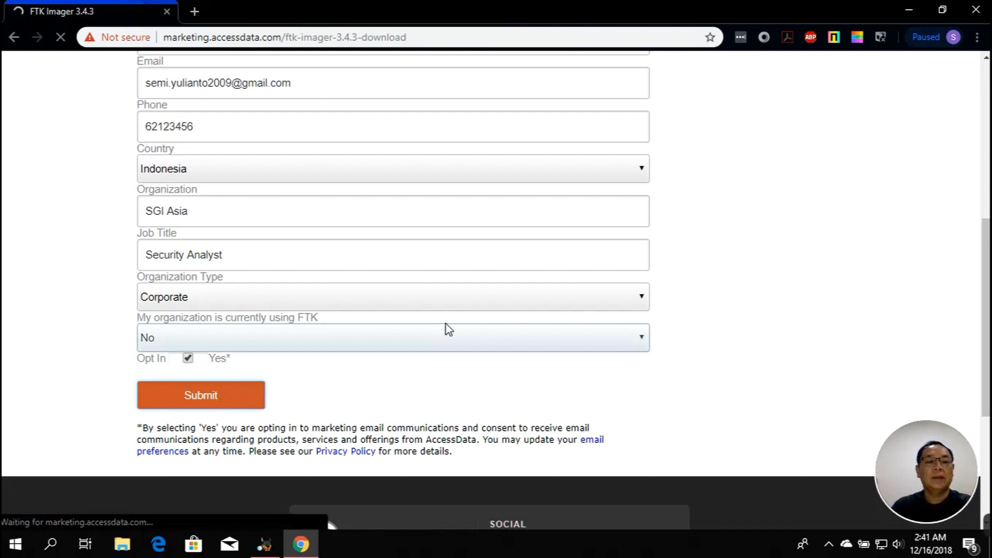
pyautogui.scroll(-2, 446, 326)
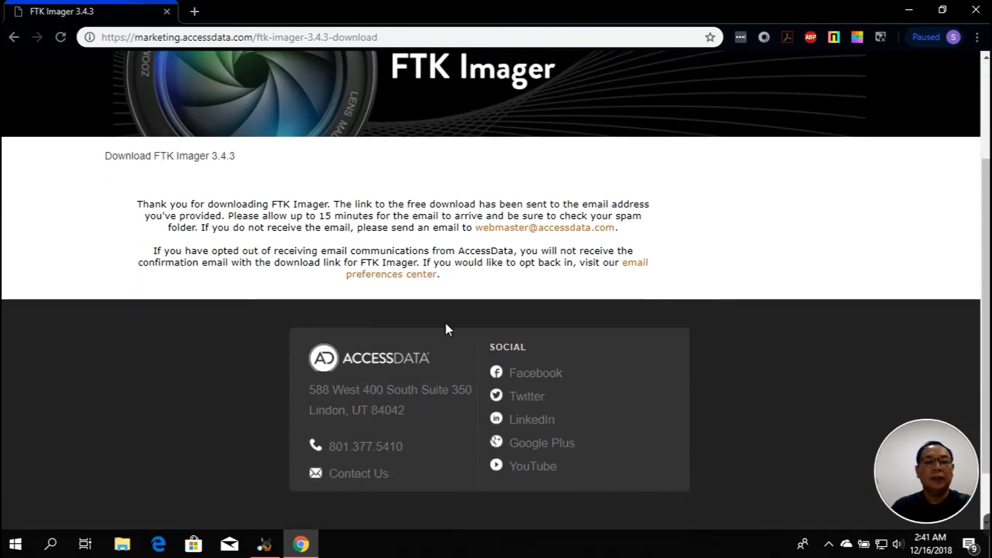
# From the AccessData thank-you email in Gmail, download the FTK Imager 3.4.3 installer
pyautogui.click(197, 8)
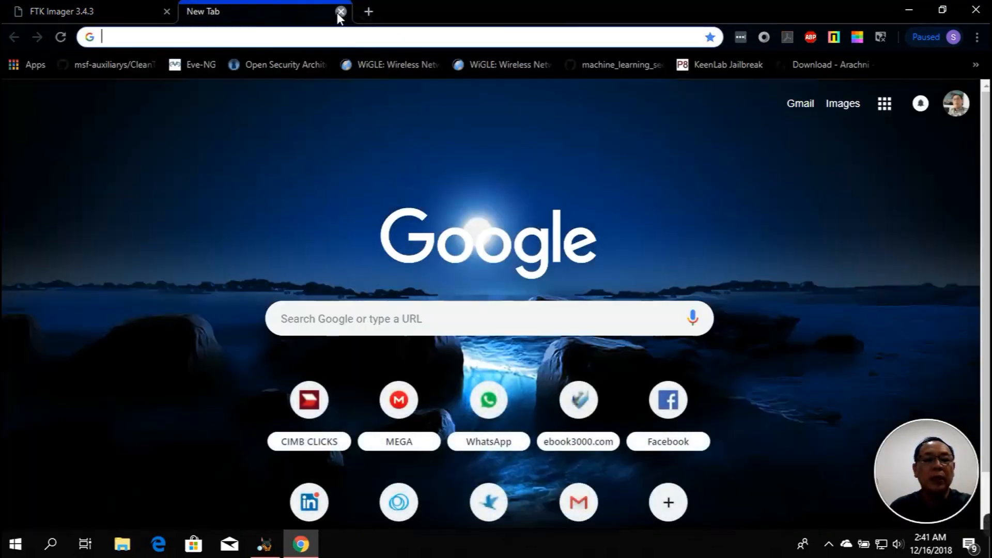
pyautogui.click(340, 11)
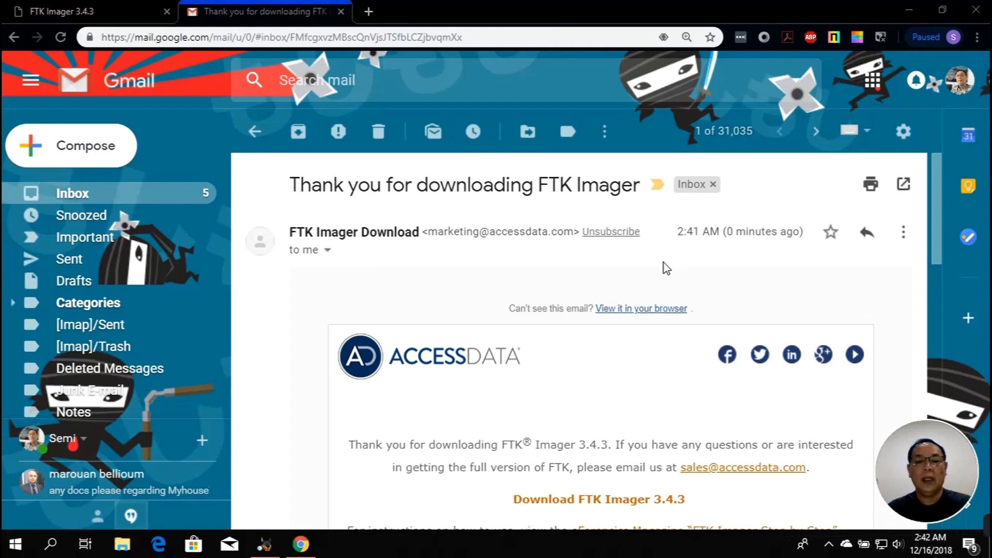
pyautogui.scroll(-1, 667, 268)
pyautogui.scroll(-1, 667, 267)
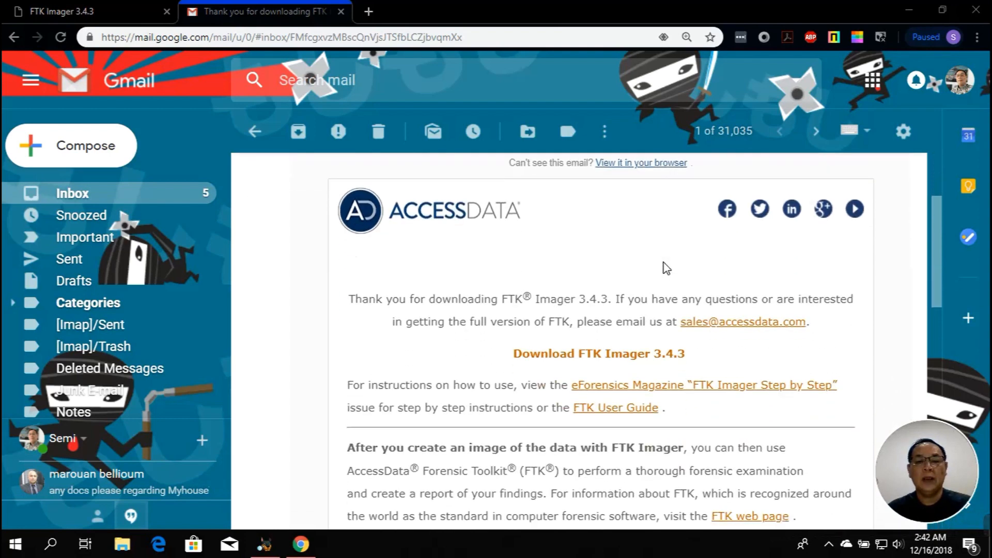
pyautogui.scroll(1, 667, 268)
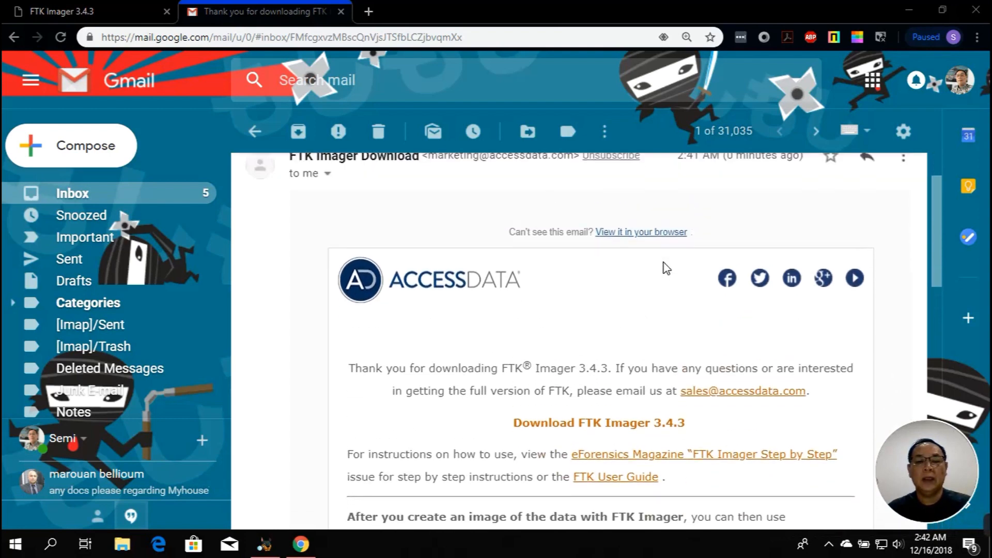
pyautogui.scroll(-1, 667, 267)
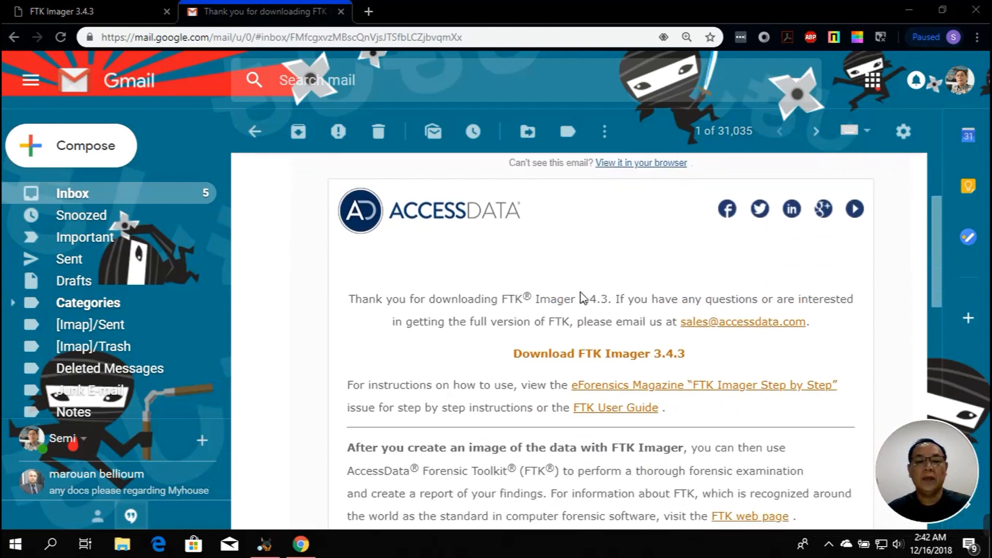
pyautogui.click(590, 355)
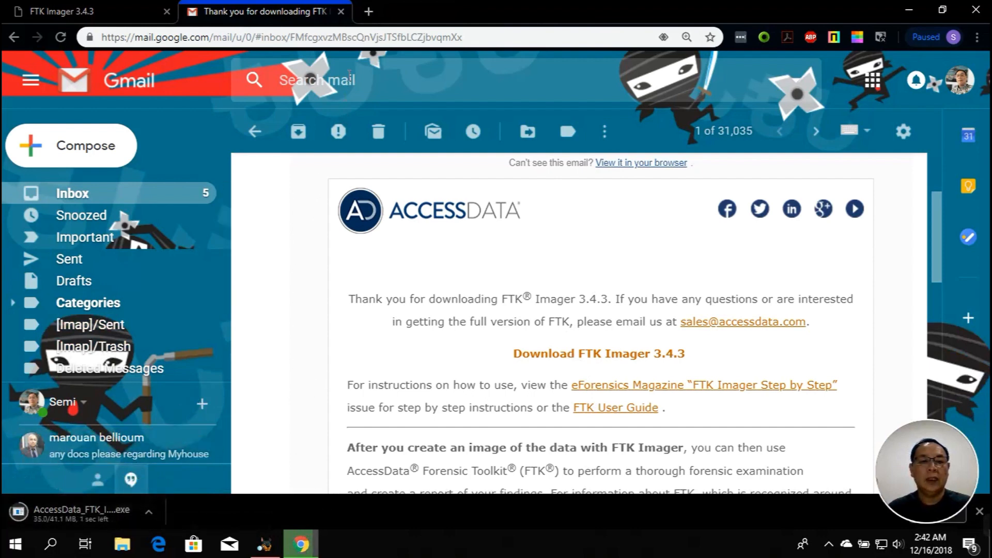
pyautogui.click(341, 12)
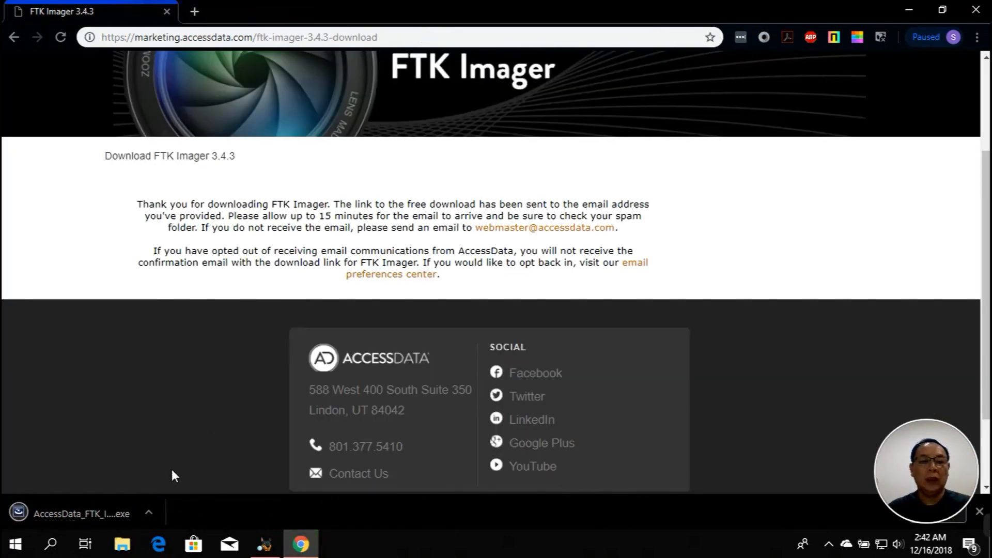
# Run AccessData_FTK_Imager_3.4.3_x64.exe, accept the license, install to the default folder and launch FTK Imager
pyautogui.click(119, 513)
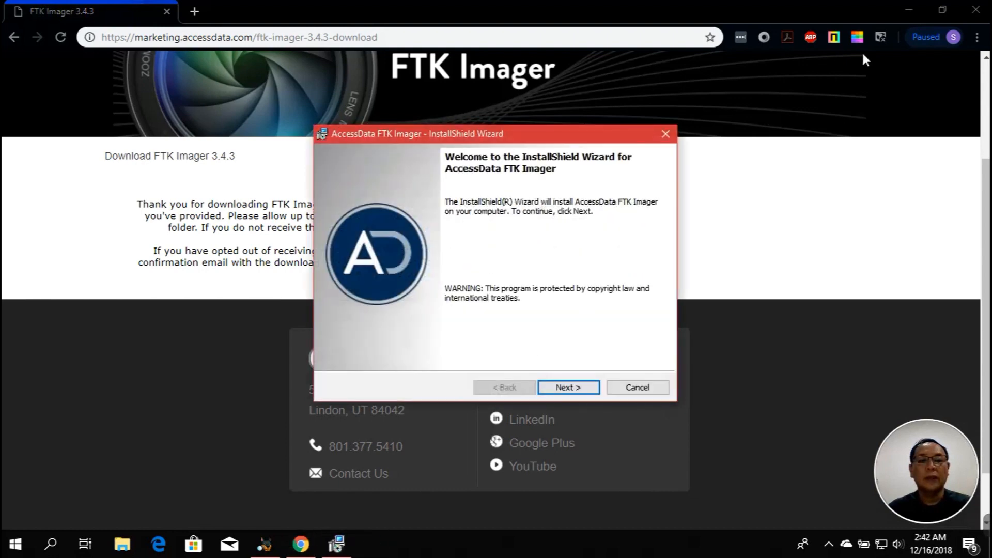
pyautogui.click(972, 11)
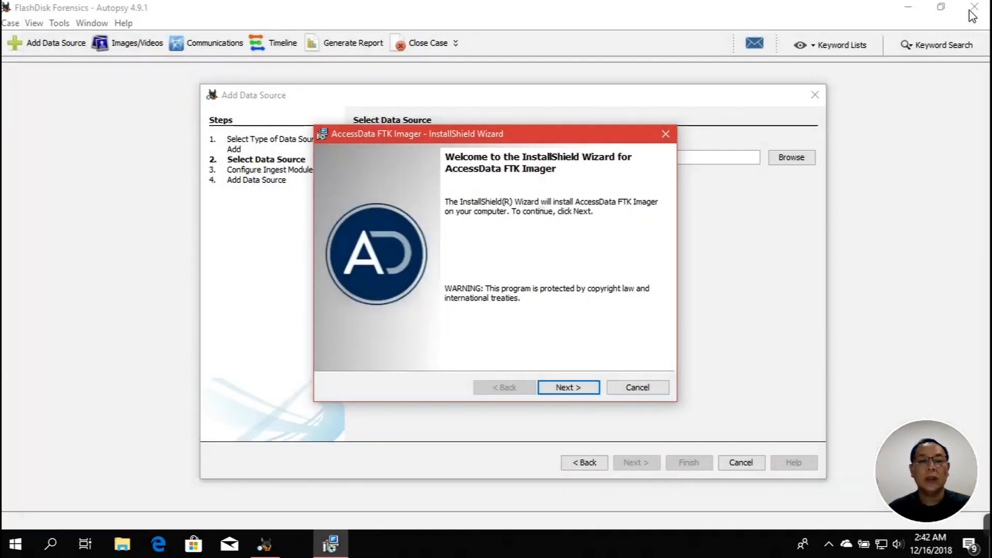
pyautogui.click(568, 388)
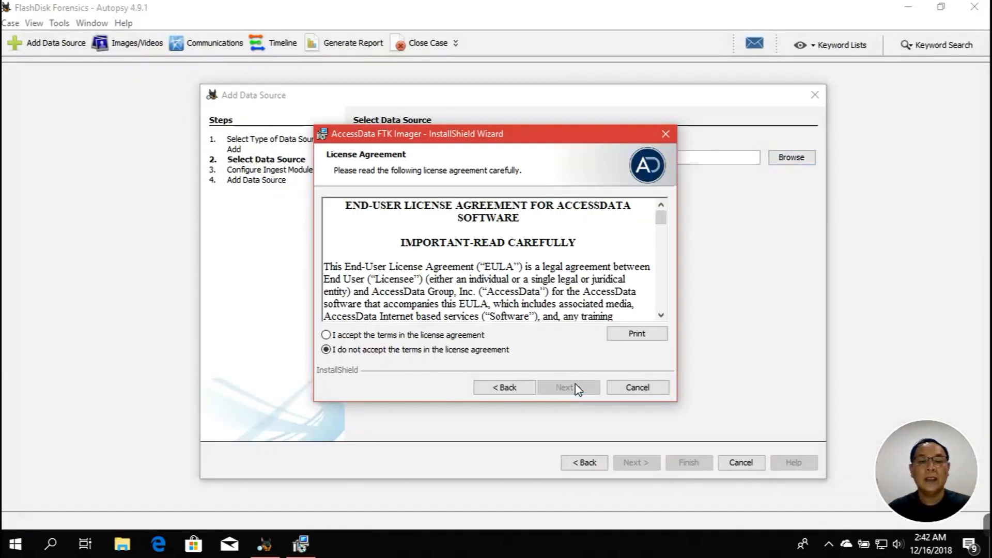
pyautogui.click(427, 335)
pyautogui.click(561, 388)
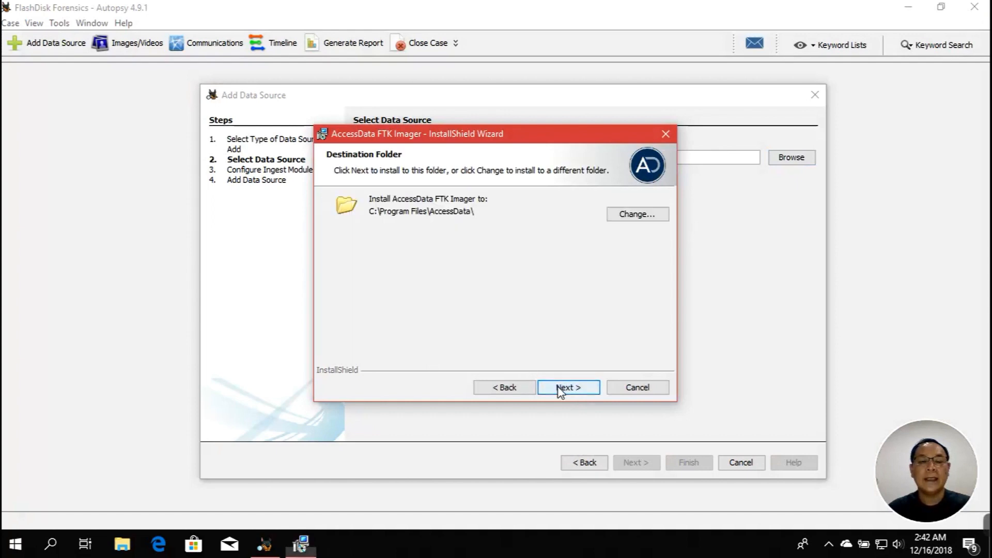
pyautogui.click(559, 389)
pyautogui.click(560, 390)
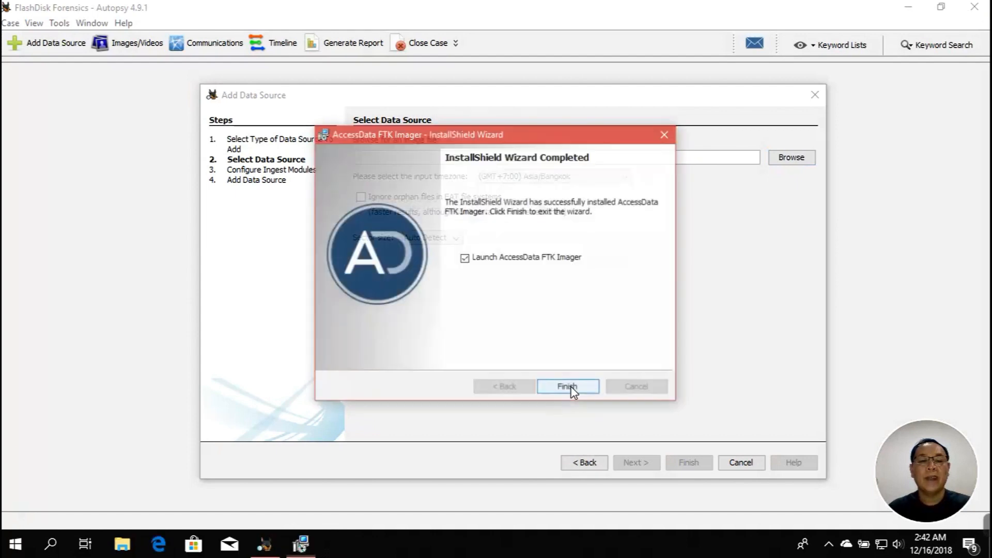
pyautogui.click(568, 387)
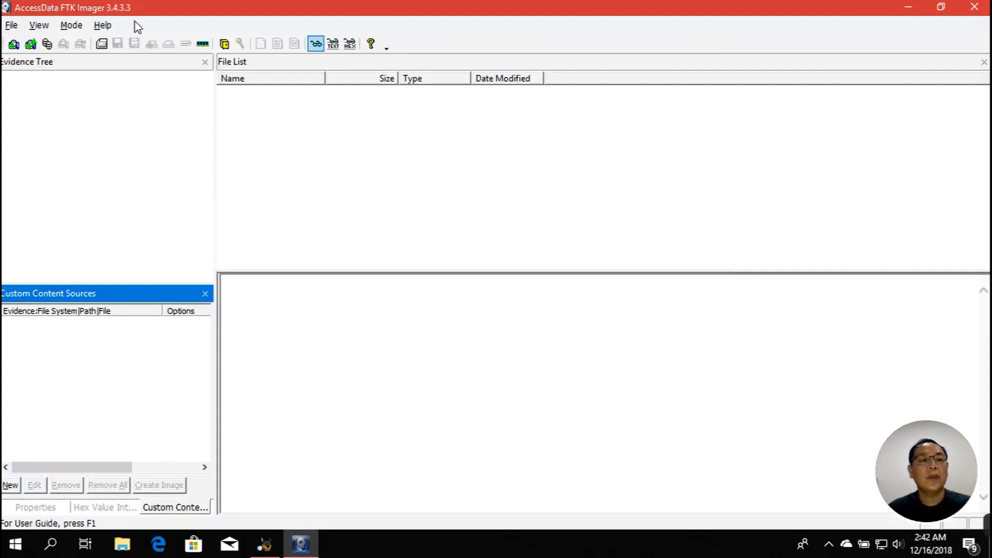
# Begin a Create Disk Image from the default physical drive, then cancel that setup
pyautogui.click(12, 26)
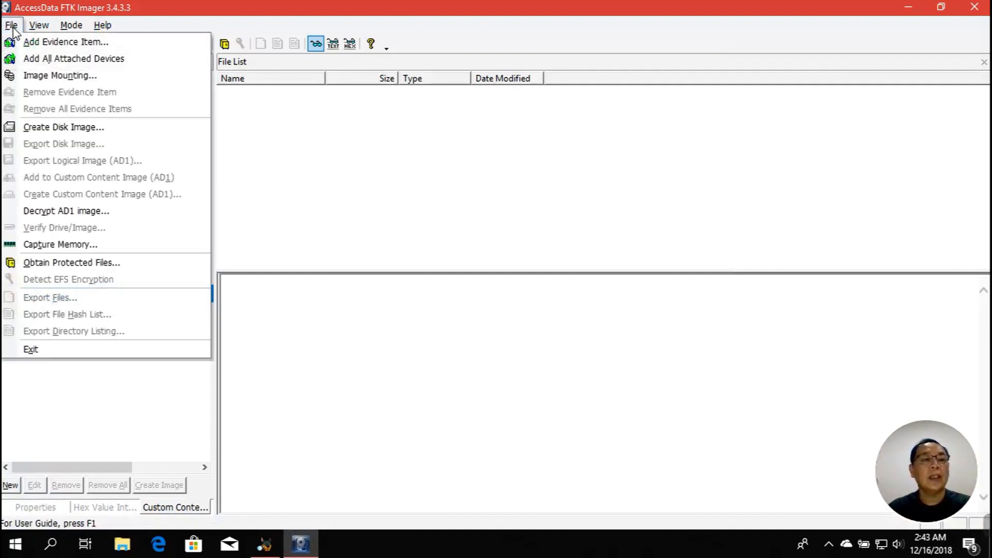
pyautogui.click(57, 129)
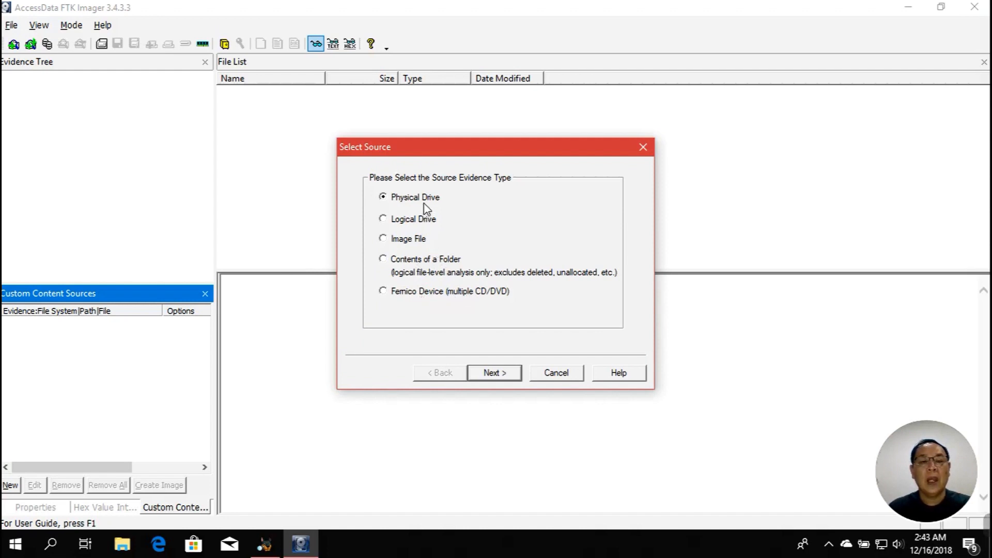
pyautogui.click(493, 372)
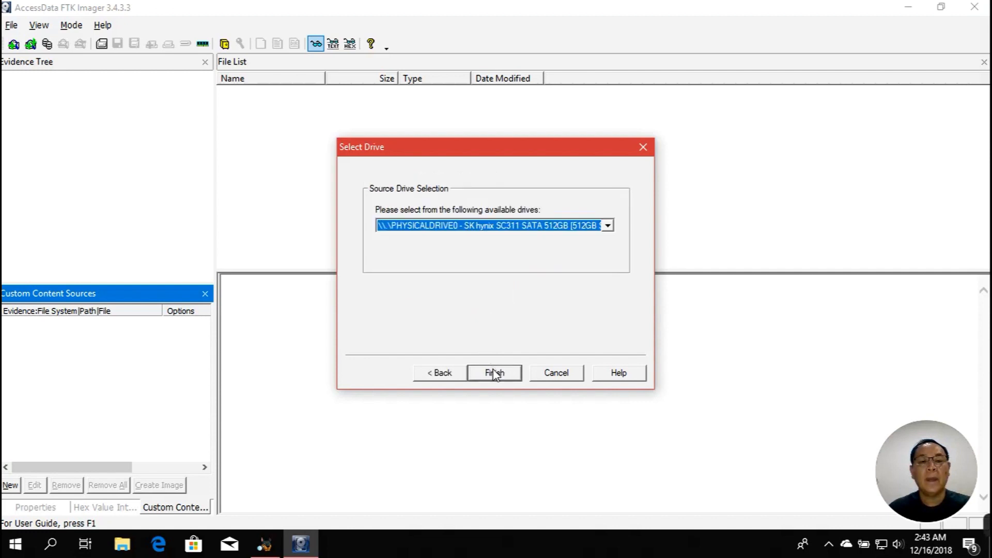
pyautogui.click(494, 373)
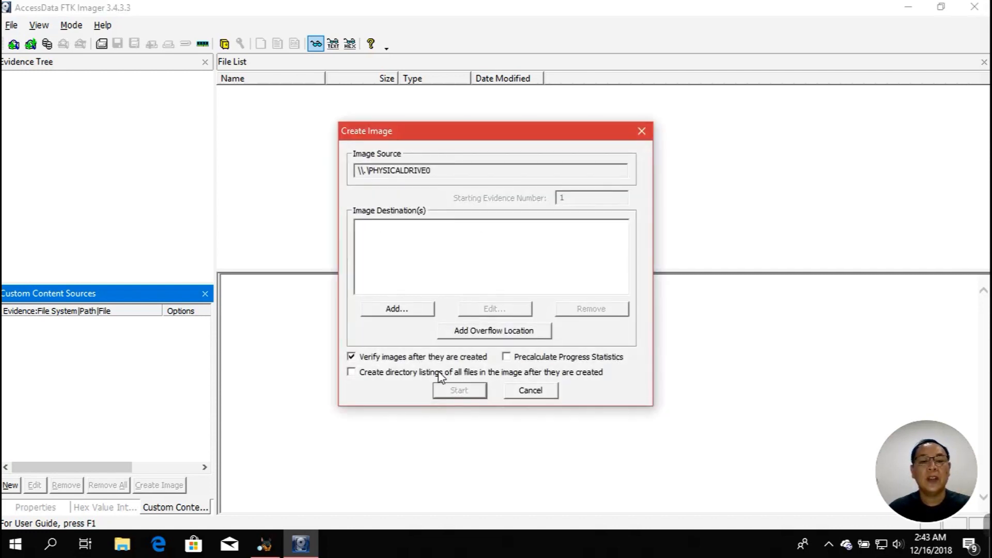
pyautogui.click(397, 309)
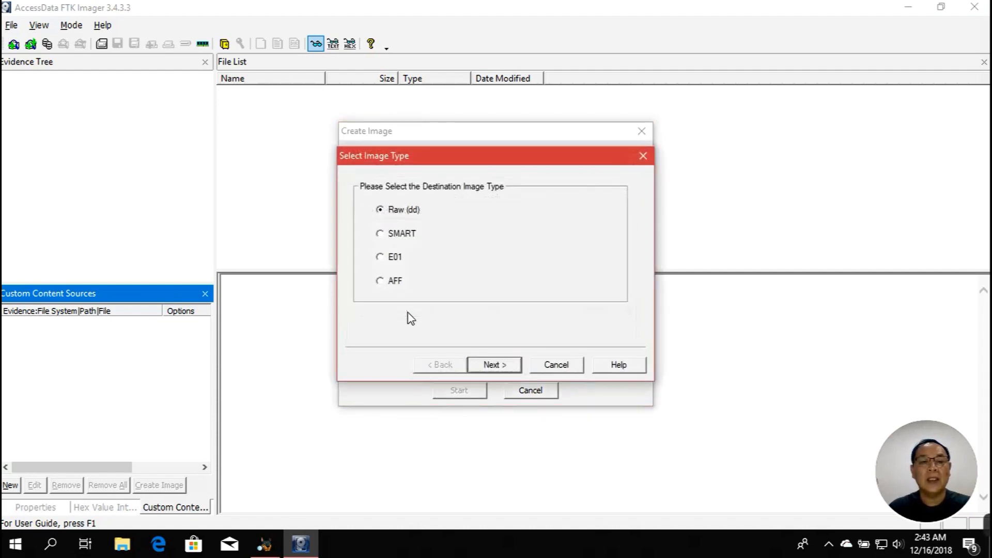
pyautogui.click(552, 365)
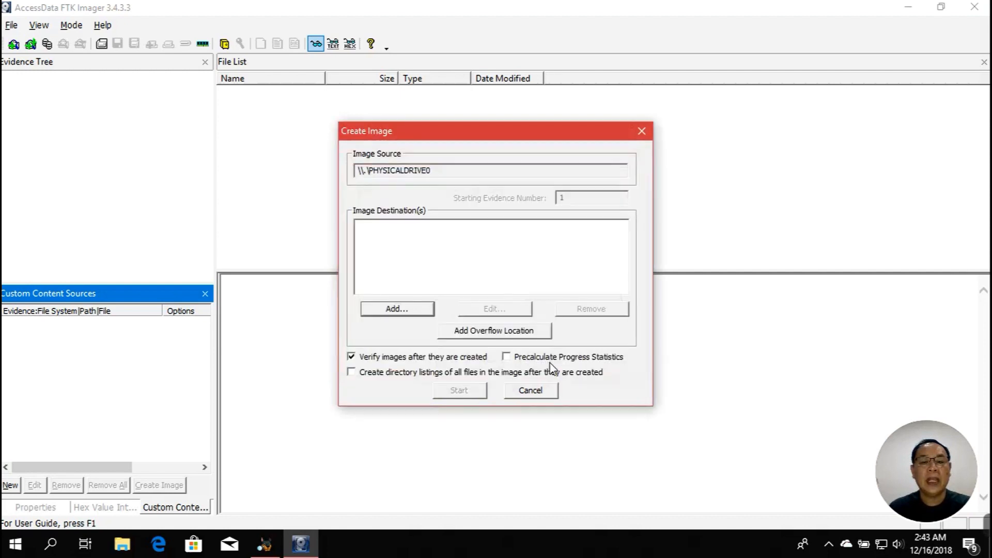
pyautogui.click(534, 393)
# Restart Create Disk Image with \\.\PHYSICALDRIVE1, the Kingston DataTraveler G3, as source
pyautogui.click(12, 26)
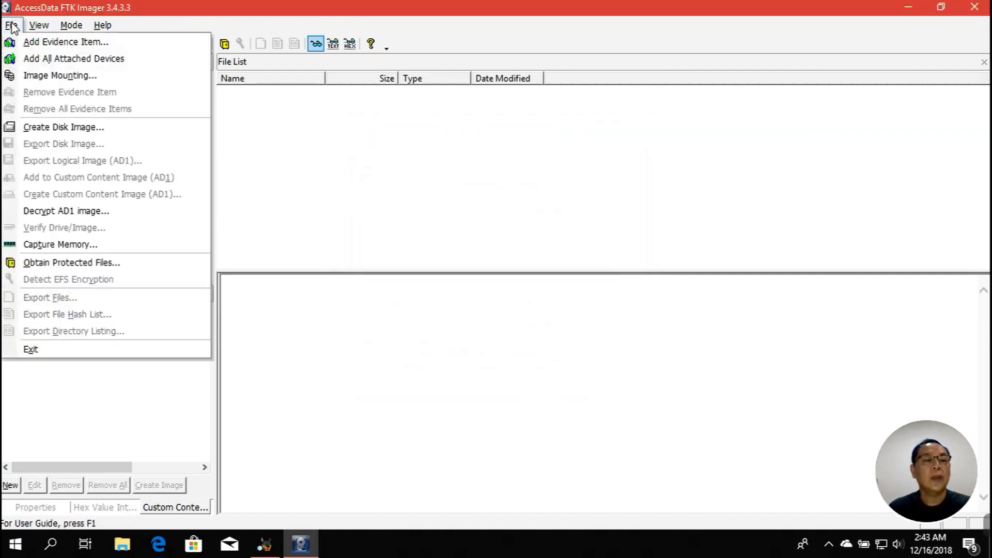
pyautogui.click(42, 127)
pyautogui.click(490, 372)
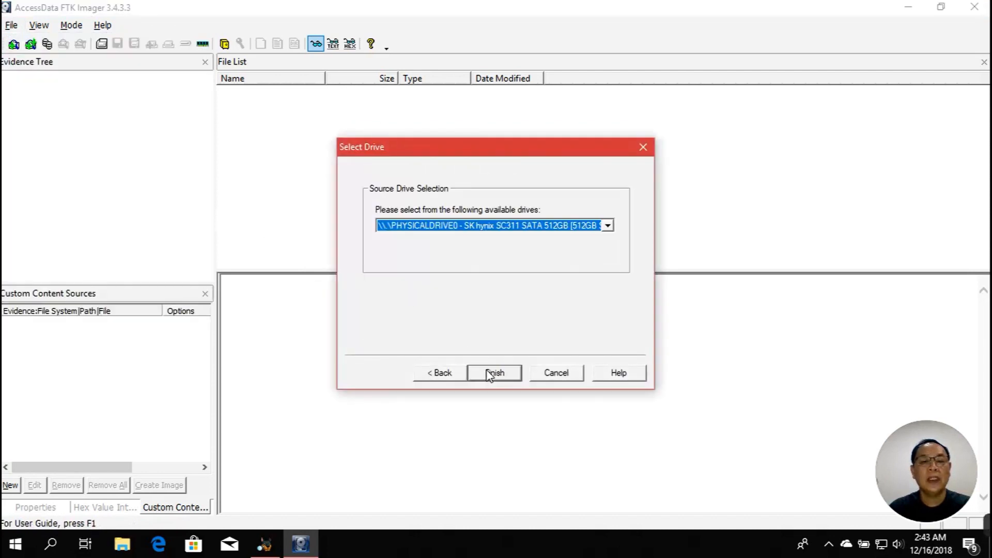
pyautogui.click(614, 230)
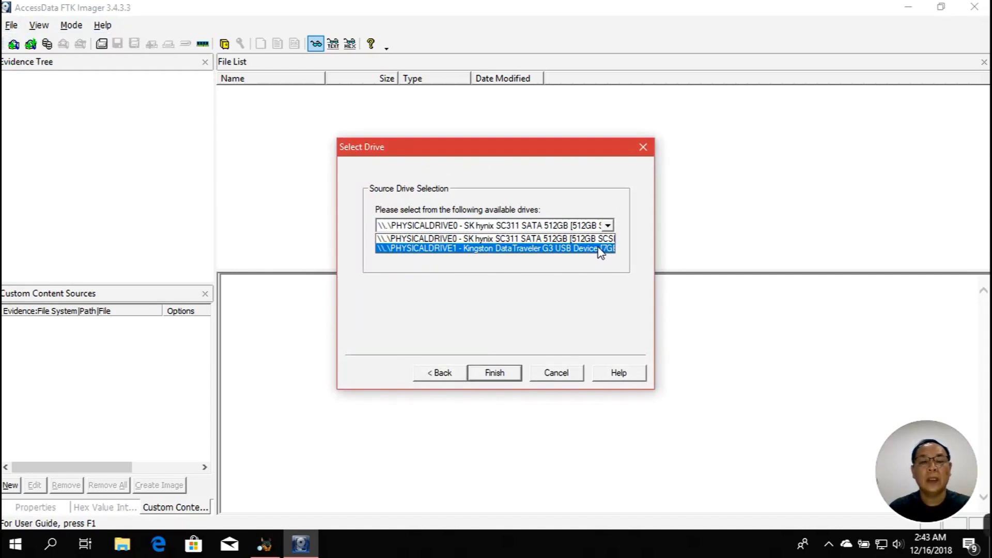
pyautogui.click(601, 250)
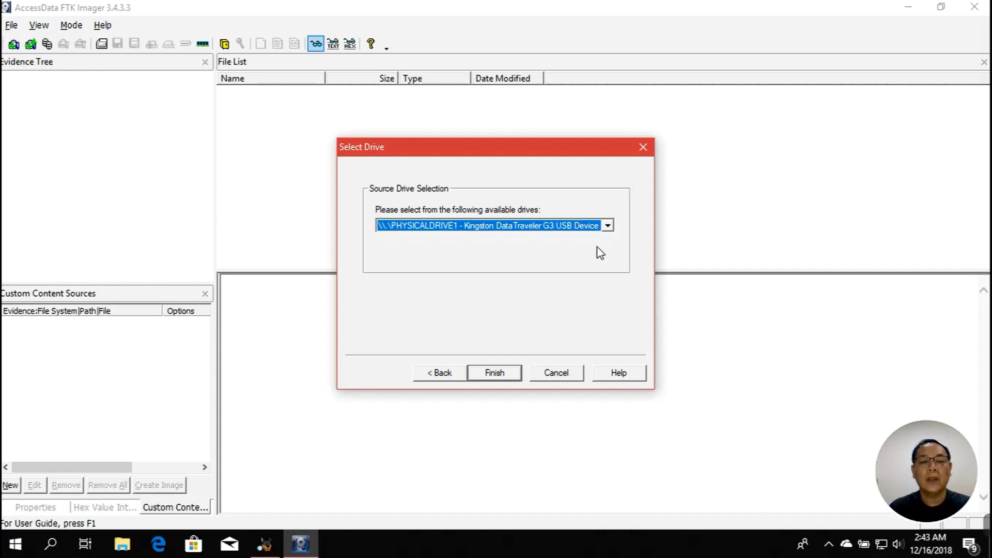
pyautogui.click(494, 373)
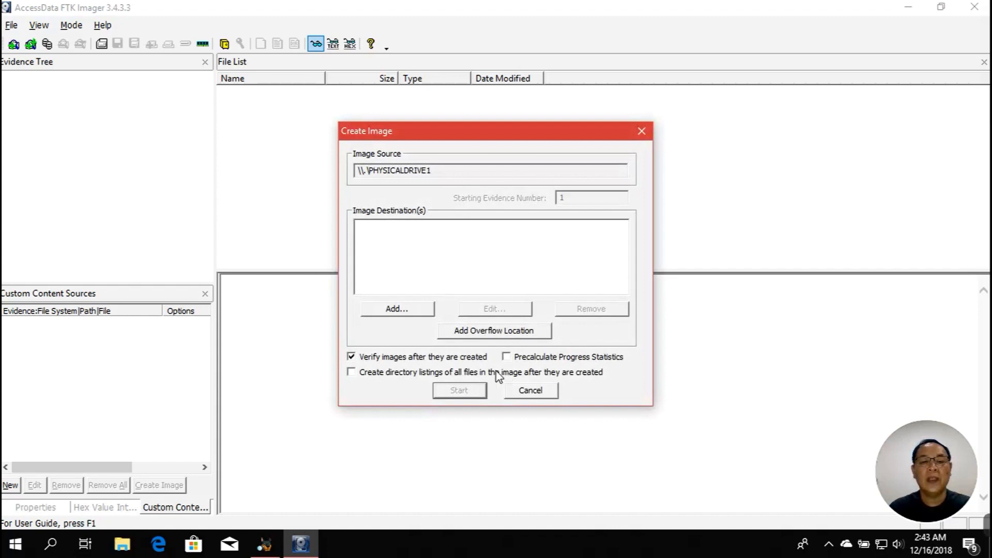
# Add a Raw (dd) destination with case 001, evidence 001, description FlashDisk and the examiner's name
pyautogui.click(416, 310)
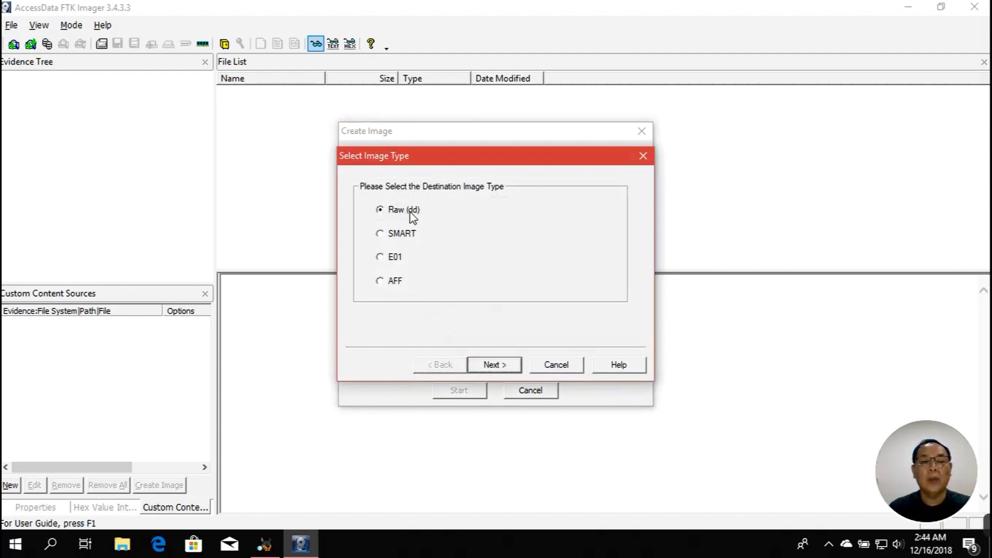
pyautogui.click(504, 366)
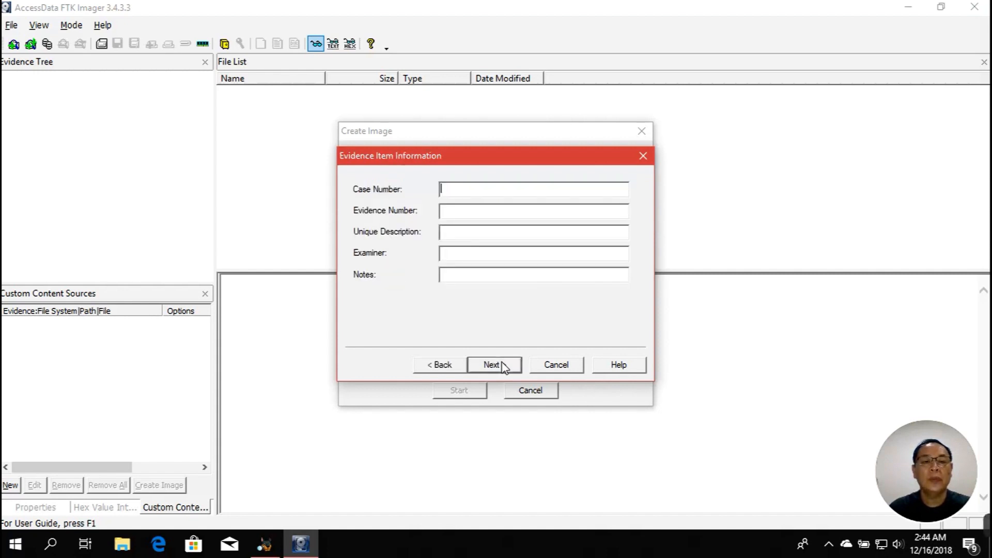
pyautogui.write('001')
pyautogui.press('Tab')
pyautogui.write('001')
pyautogui.press('Tab')
pyautogui.press('Tab')
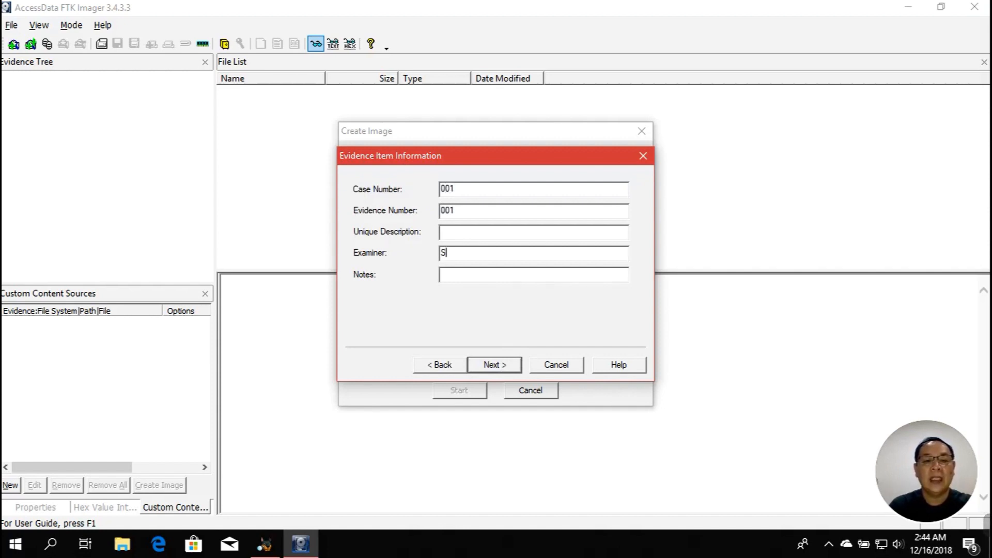
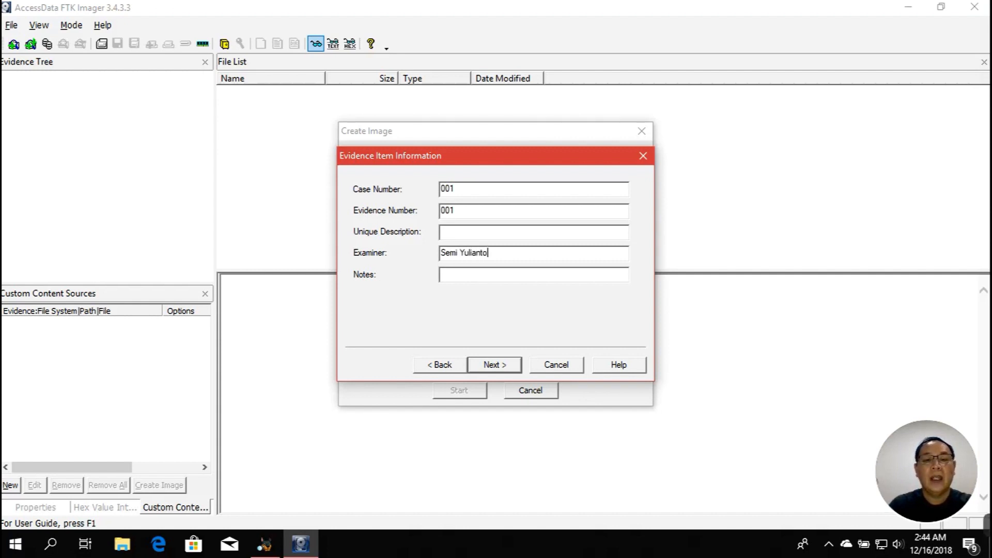
pyautogui.hotkey('shift', 'Tab')
pyautogui.write('Fa')
pyautogui.write('l')
pyautogui.press('BackSpace')
pyautogui.press('BackSpace')
pyautogui.write('l')
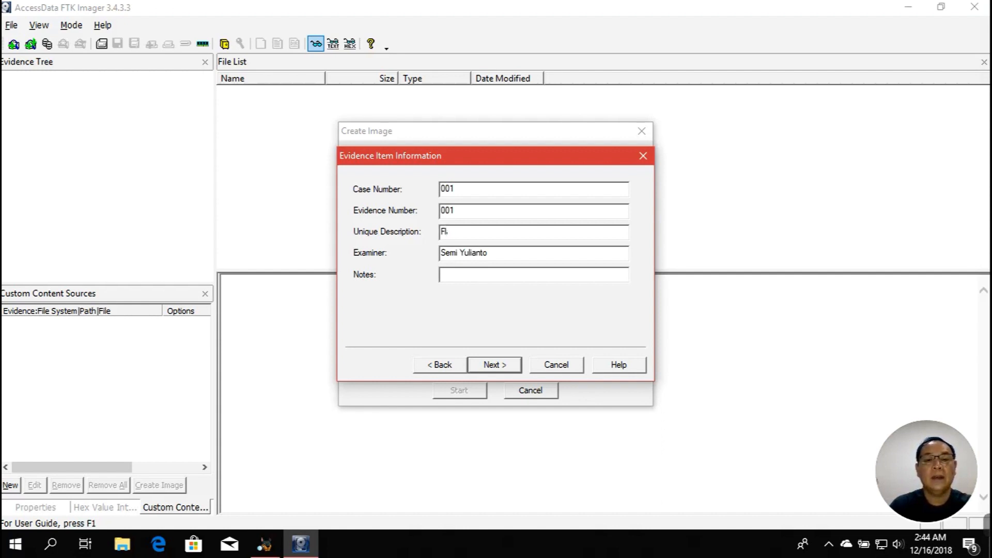
pyautogui.write('ashDisk')
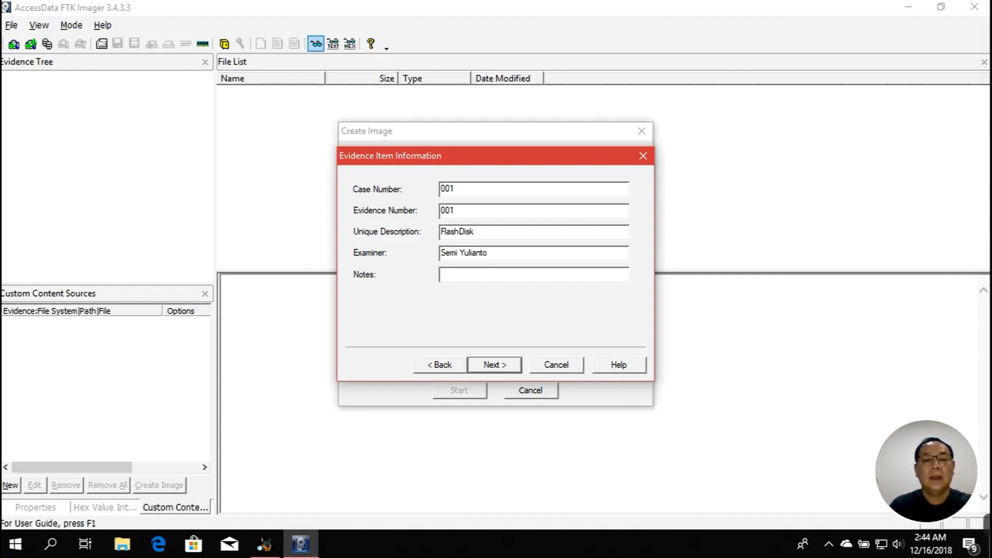
pyautogui.write(' Image')
pyautogui.press('BackSpace')
pyautogui.press('BackSpace')
pyautogui.press('BackSpace')
pyautogui.press('BackSpace')
pyautogui.press('BackSpace')
pyautogui.press('BackSpace')
pyautogui.press('Tab')
pyautogui.press('Tab')
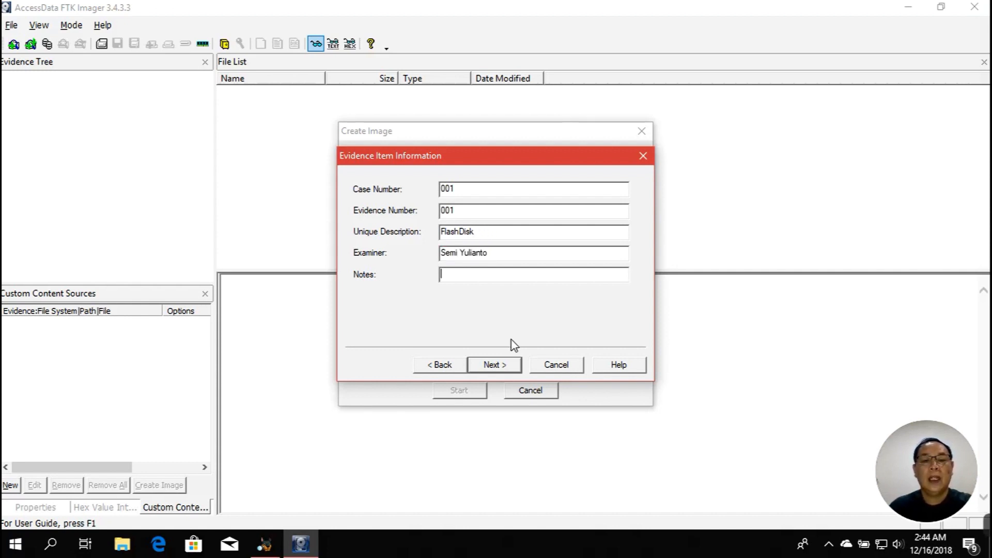
# Choose the Autopsy folder on the Desktop as the image destination folder
pyautogui.click(499, 366)
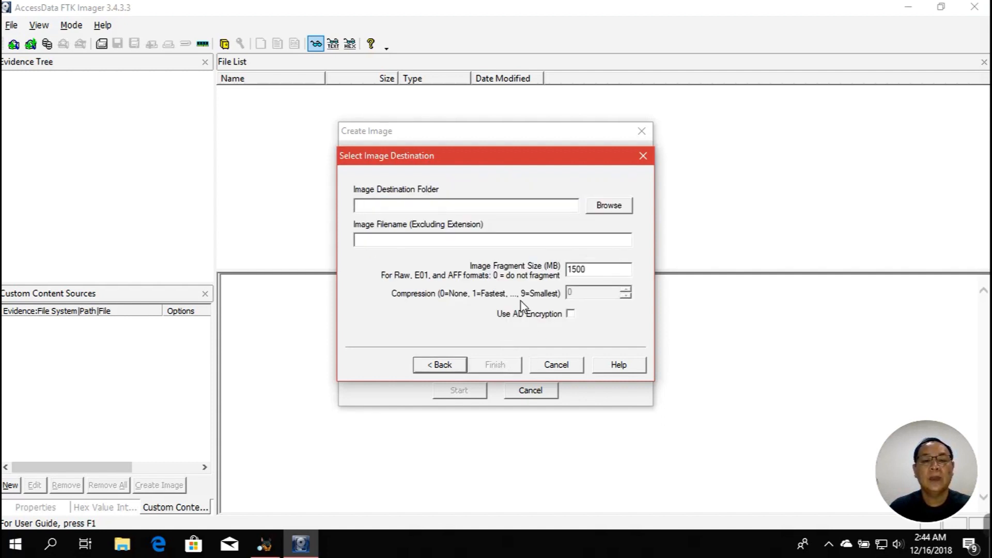
pyautogui.click(601, 211)
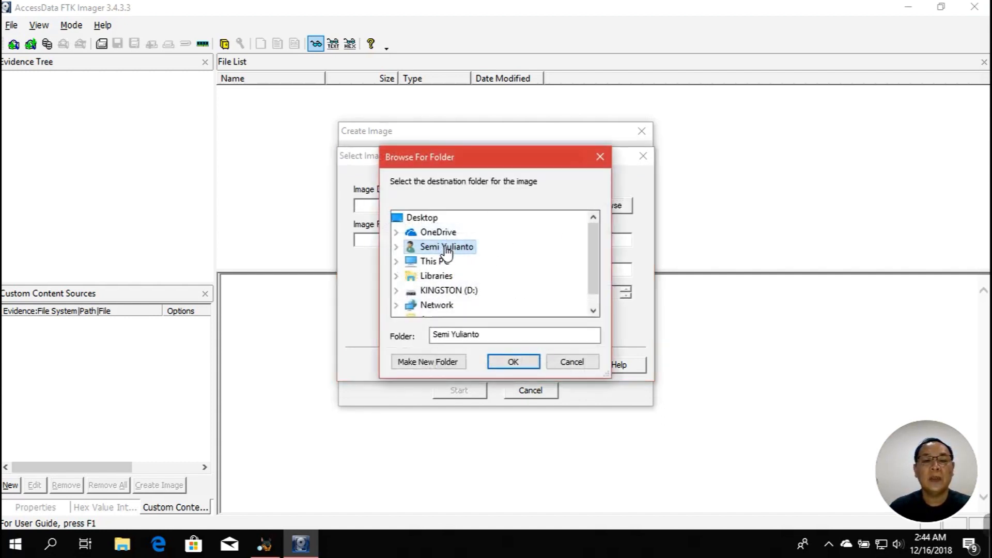
pyautogui.click(419, 219)
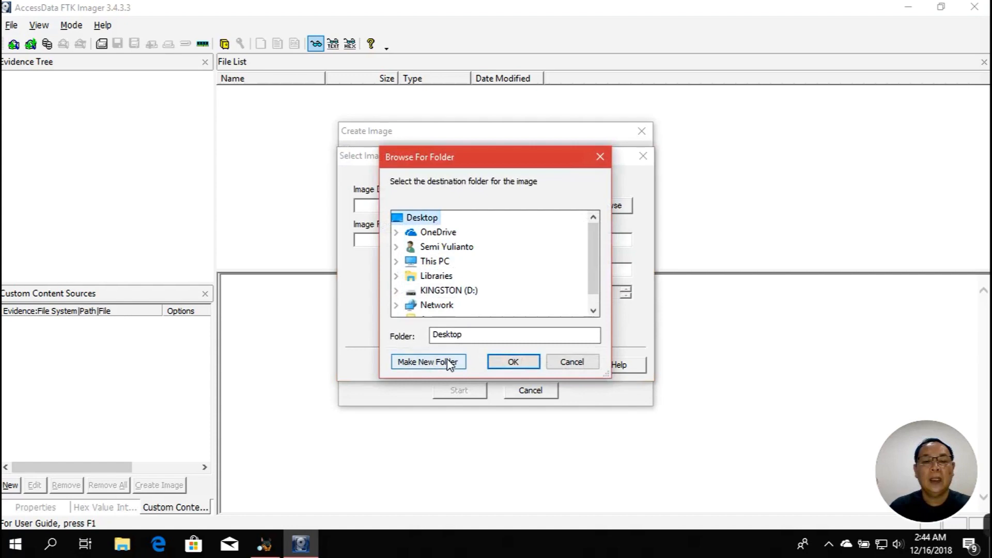
pyautogui.click(450, 248)
pyautogui.scroll(-2, 473, 299)
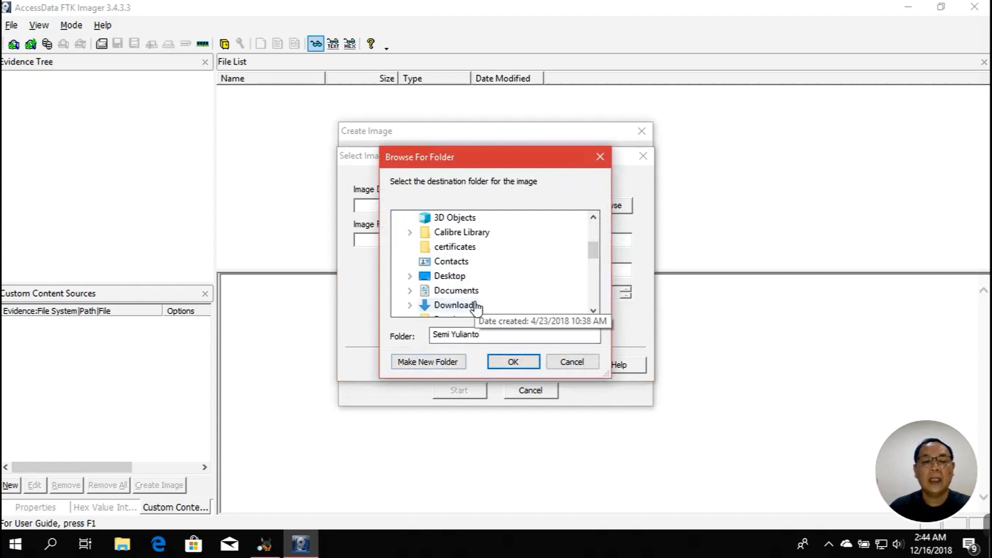
pyautogui.scroll(-2, 478, 305)
pyautogui.scroll(-2, 483, 301)
pyautogui.scroll(2, 484, 301)
pyautogui.scroll(2, 483, 300)
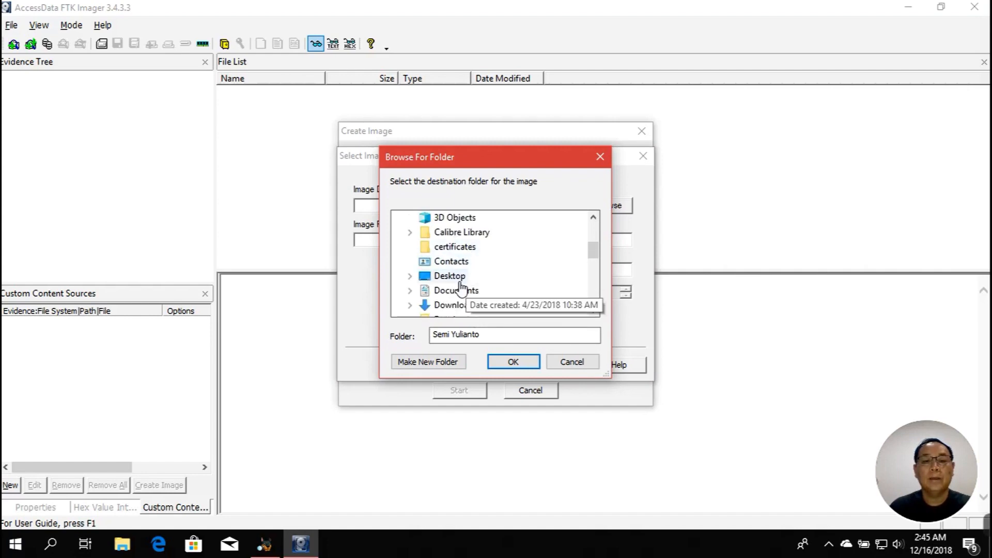
pyautogui.doubleClick(470, 278)
pyautogui.scroll(-2, 470, 269)
pyautogui.scroll(2, 470, 261)
pyautogui.click(464, 291)
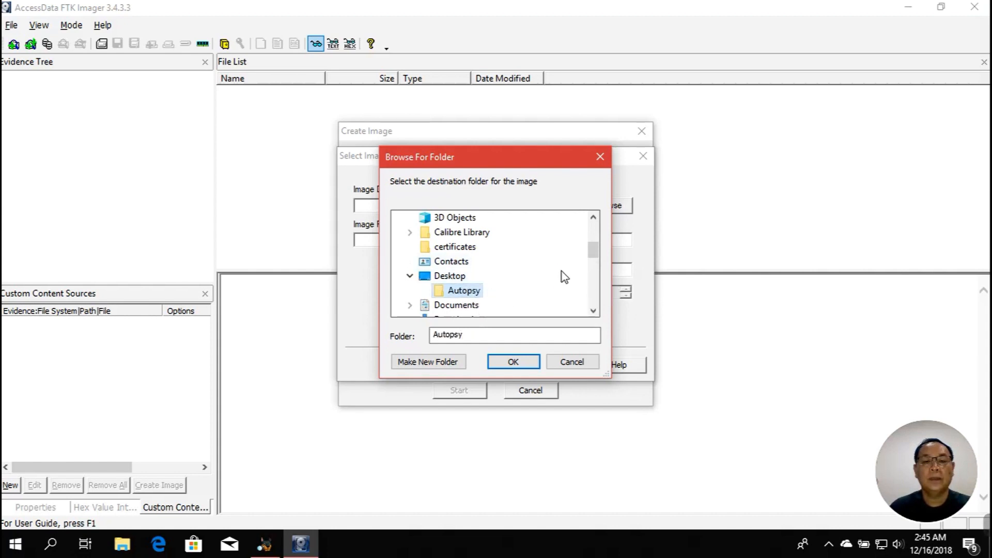
pyautogui.click(512, 362)
# Name the image file flashdisk01 and finish adding the destination
pyautogui.click(463, 244)
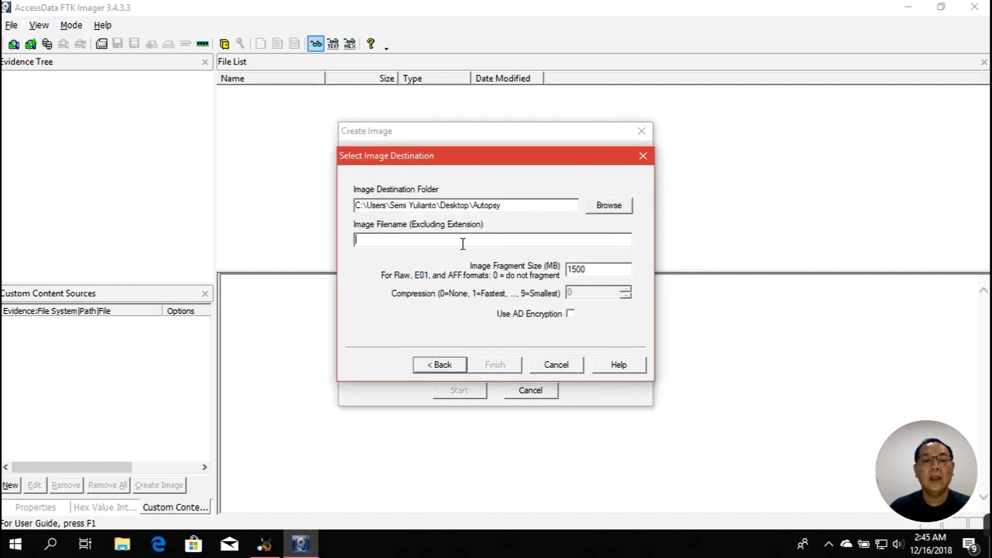
pyautogui.write('fal')
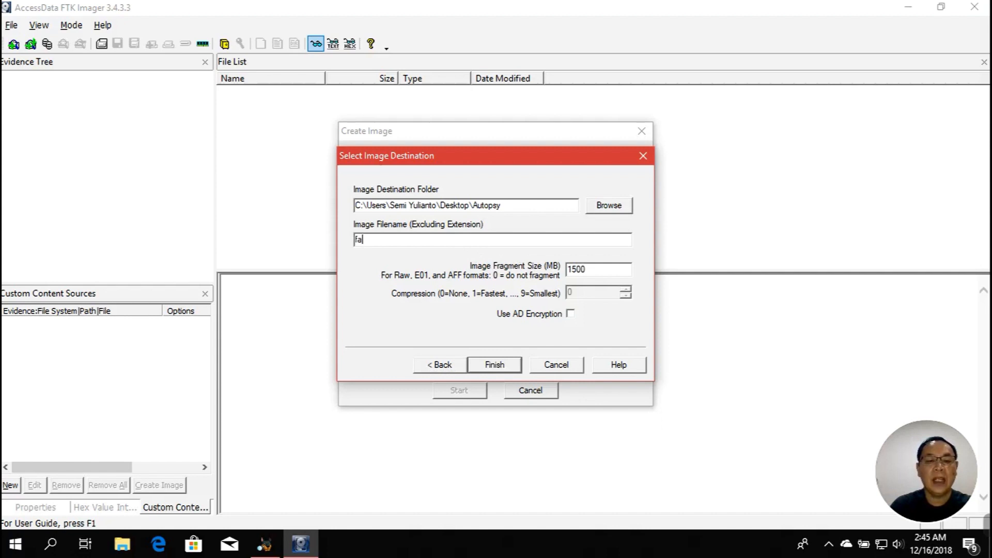
pyautogui.press('BackSpace')
pyautogui.press('BackSpace')
pyautogui.write('la')
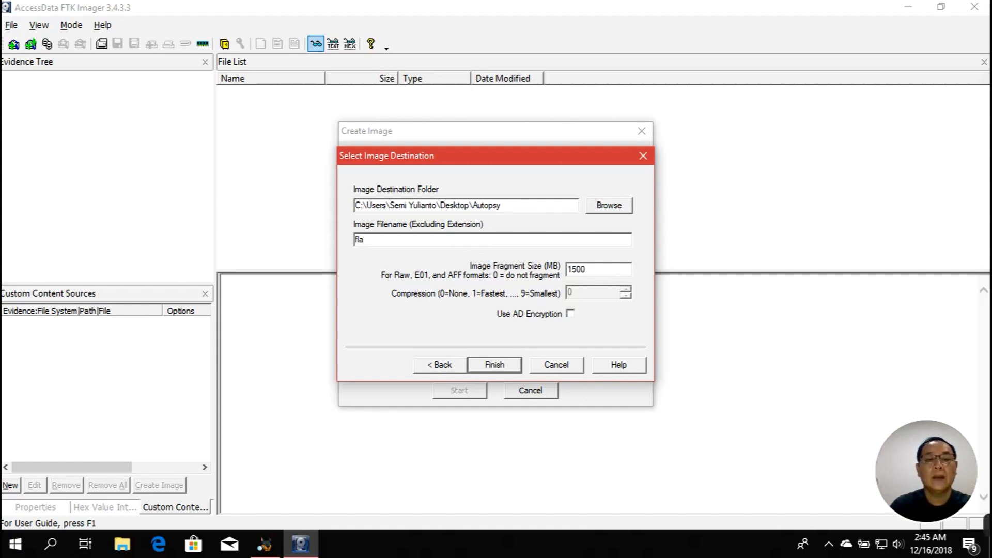
pyautogui.write('shdisk')
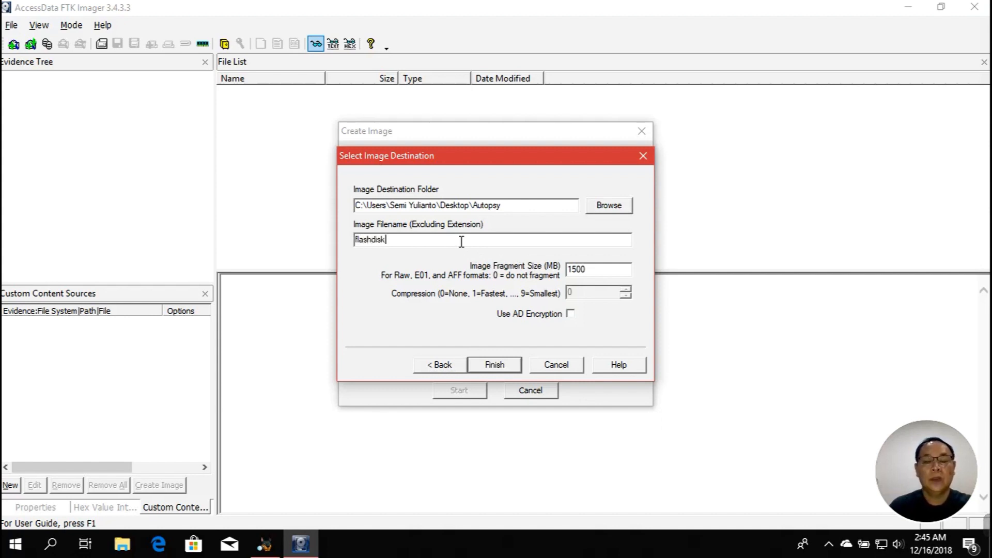
pyautogui.write('01')
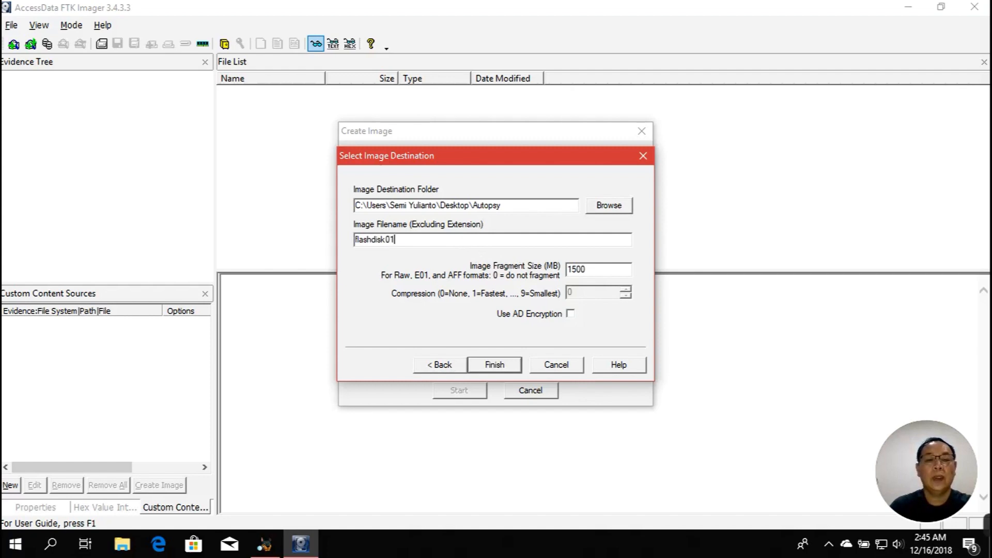
pyautogui.click(499, 365)
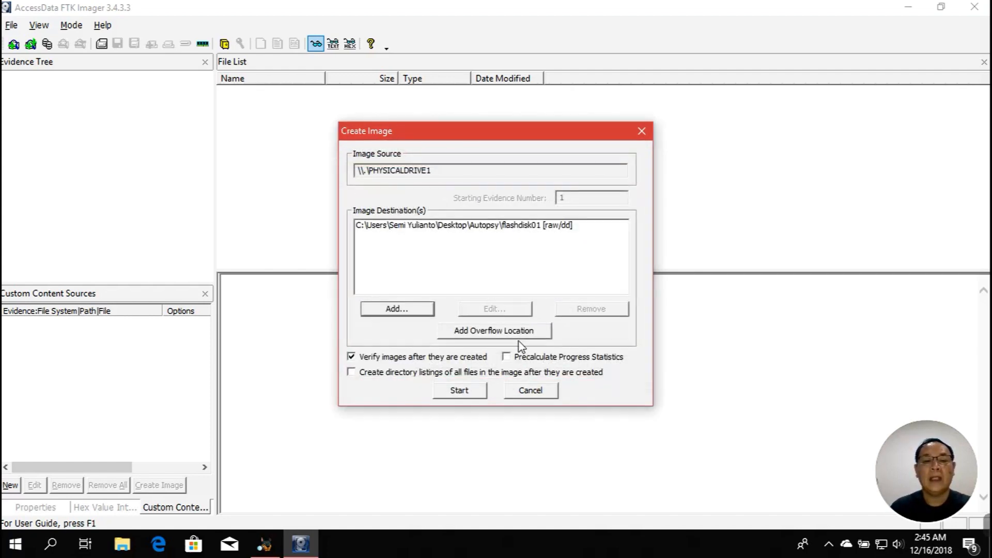
# Start imaging the Kingston drive to flashdisk01 and let verification of flashdisk01.001 begin
pyautogui.click(462, 392)
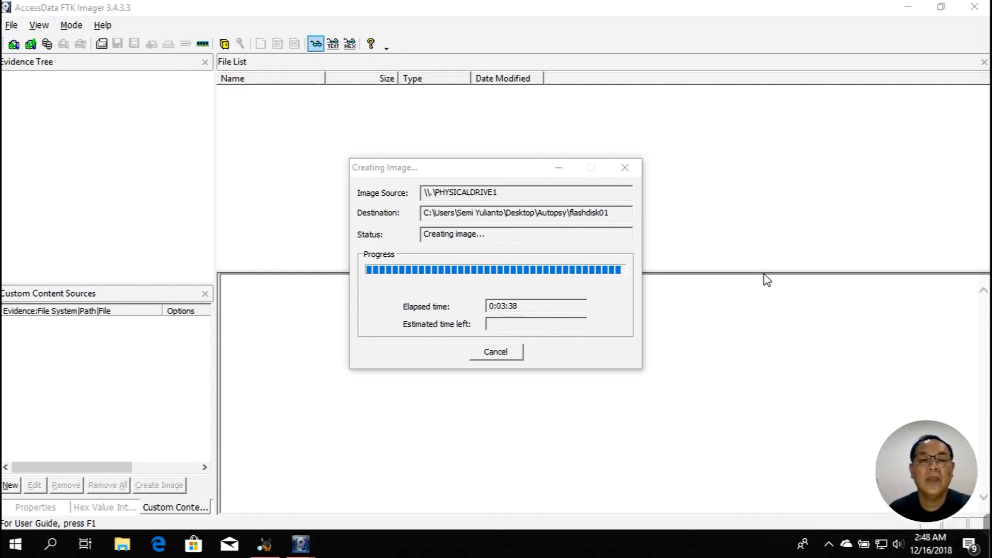
pyautogui.click(522, 174)
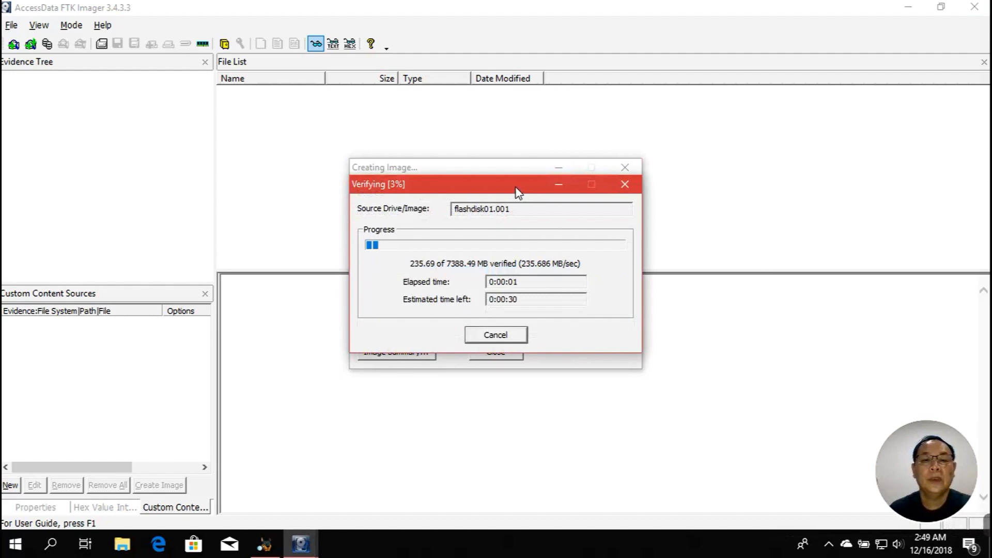
# Check the verify results for matching MD5 and SHA1 hashes and no bad sectors, then close them
pyautogui.moveTo(516, 191); pyautogui.dragTo(744, 145)
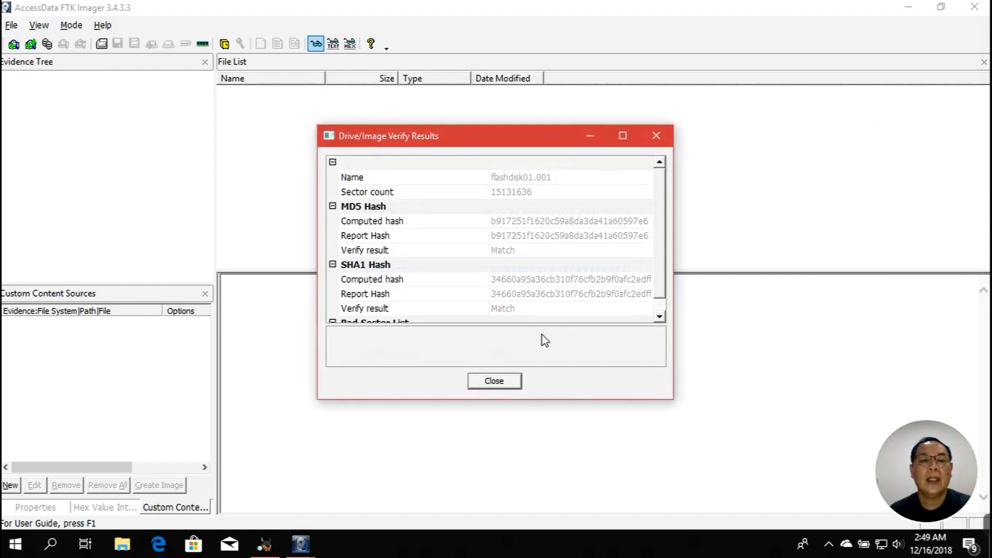
pyautogui.moveTo(540, 142); pyautogui.dragTo(709, 105)
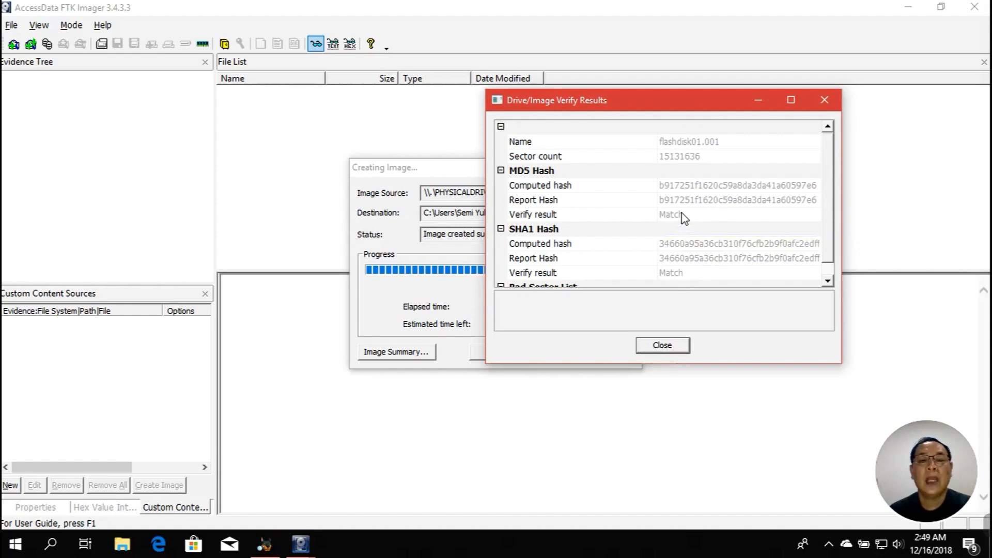
pyautogui.scroll(-1, 683, 217)
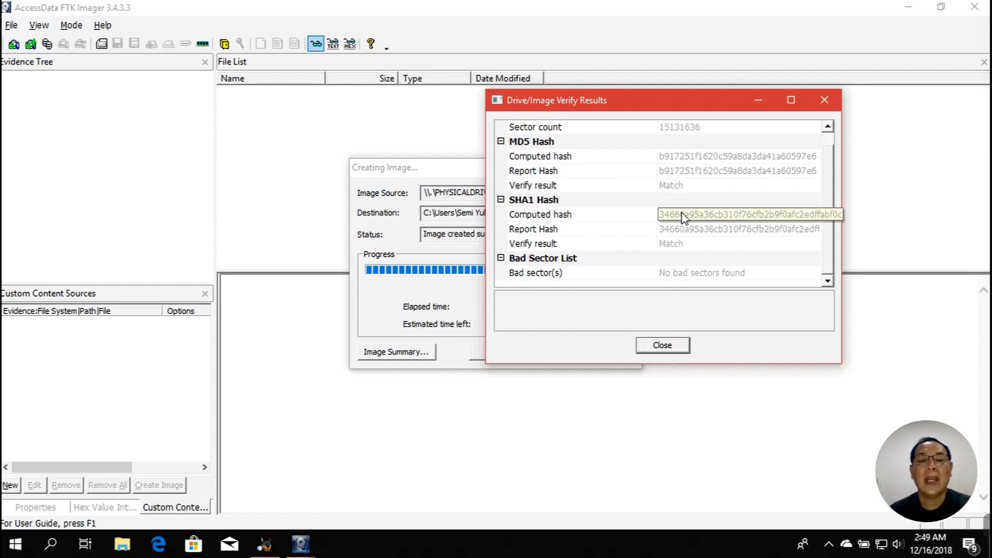
pyautogui.click(674, 347)
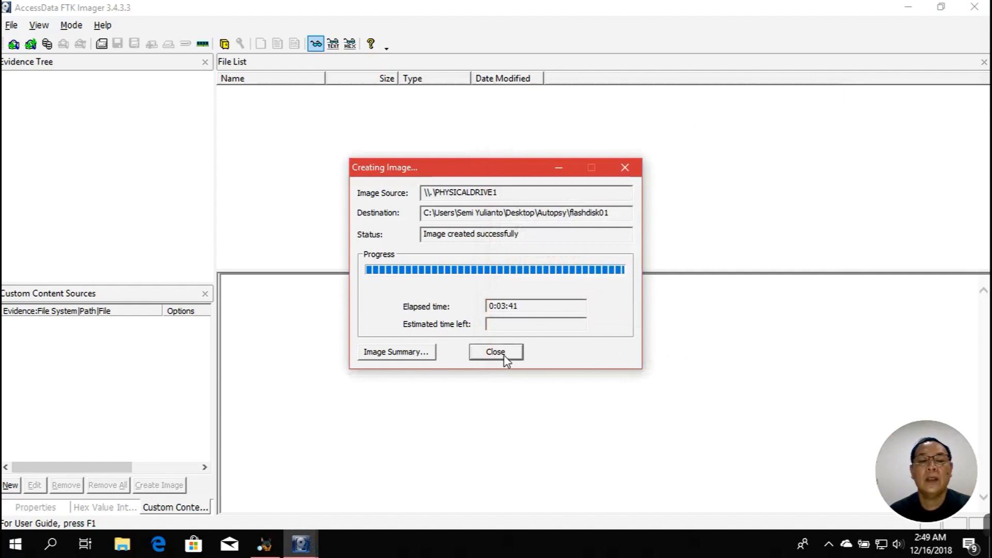
# Review the image summary: tool version, Kingston drive model and serial, MD5/SHA1 hashes, verification results
pyautogui.click(419, 355)
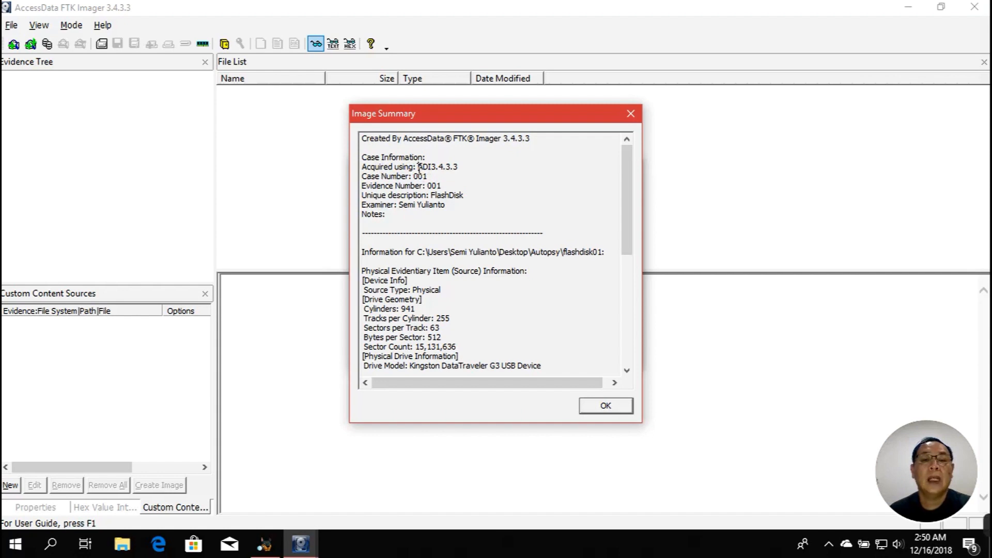
pyautogui.moveTo(418, 166); pyautogui.dragTo(474, 165)
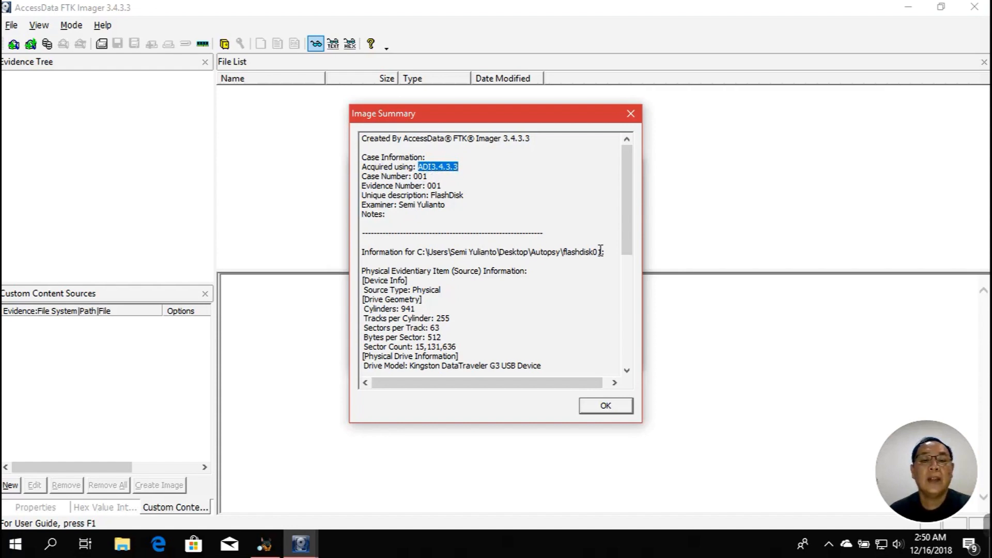
pyautogui.moveTo(386, 299); pyautogui.dragTo(436, 299)
pyautogui.scroll(-2, 589, 282)
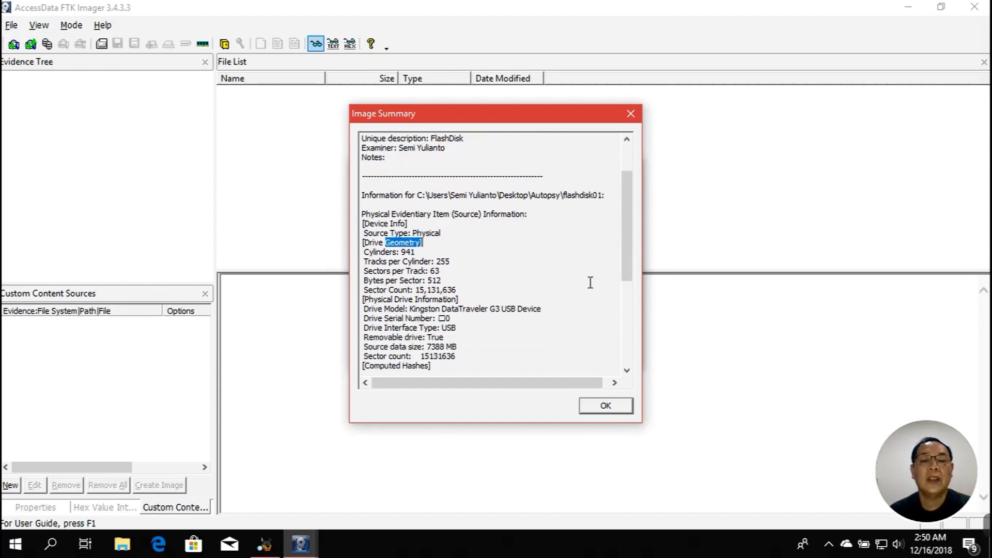
pyautogui.scroll(-1, 590, 283)
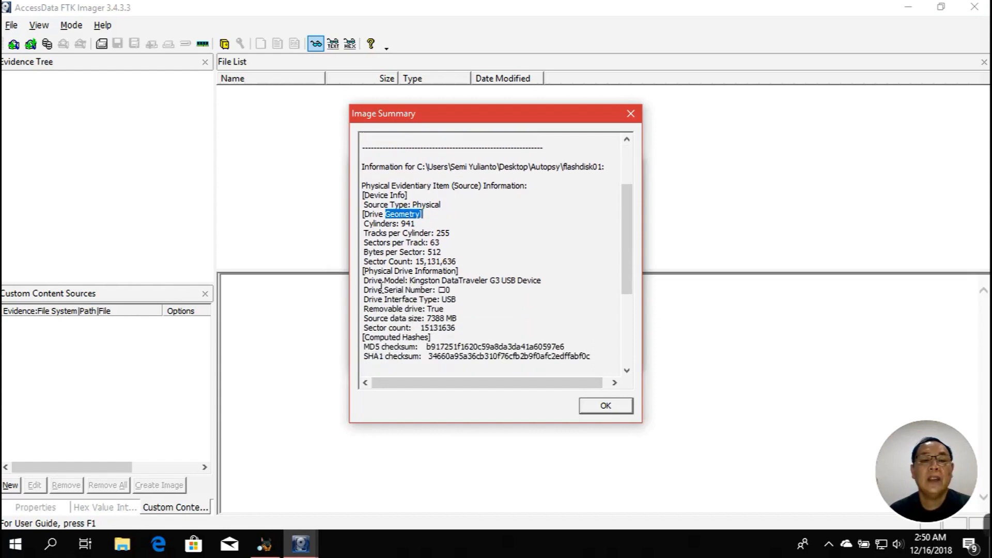
pyautogui.moveTo(363, 289); pyautogui.dragTo(456, 290)
pyautogui.moveTo(363, 280); pyautogui.dragTo(561, 279)
pyautogui.scroll(-2, 561, 287)
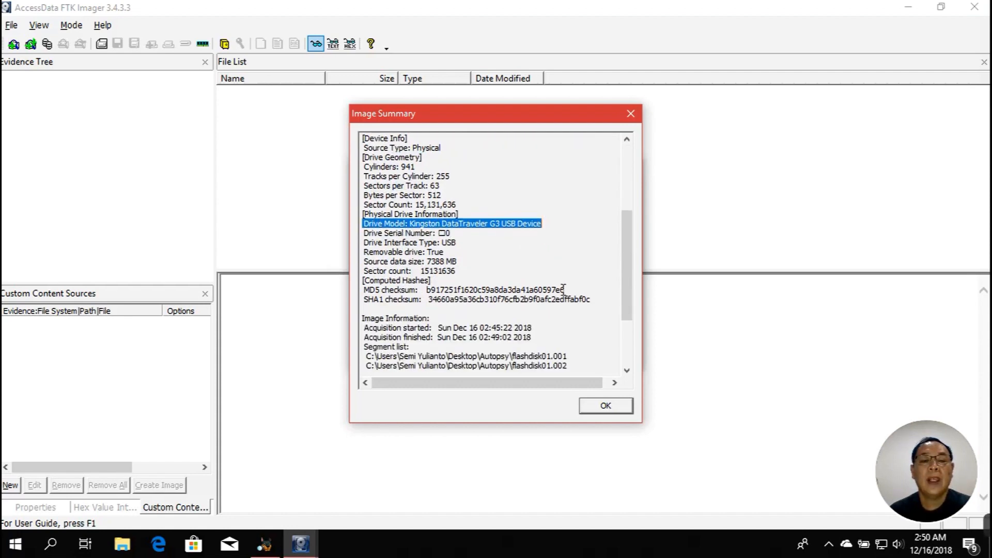
pyautogui.moveTo(367, 291); pyautogui.dragTo(608, 302)
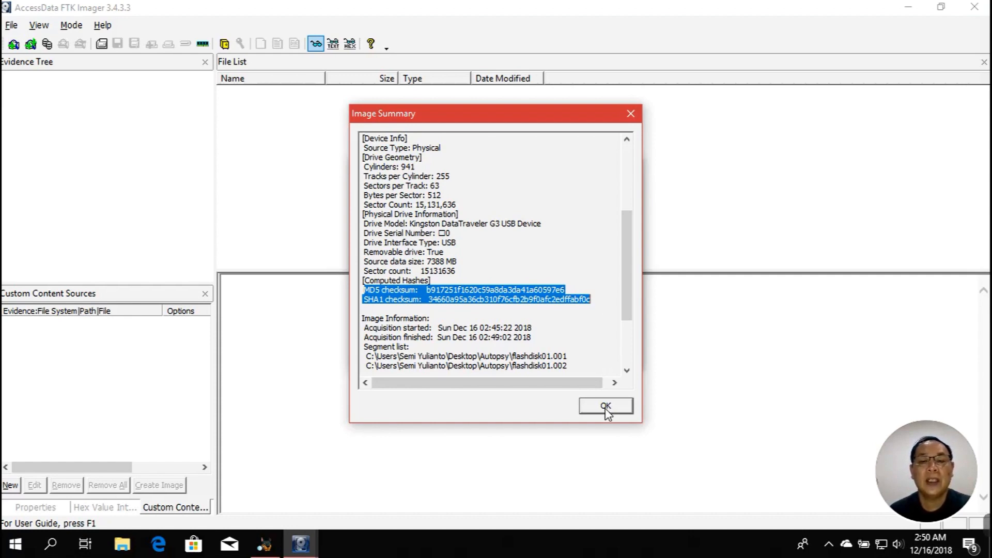
pyautogui.scroll(-4, 608, 345)
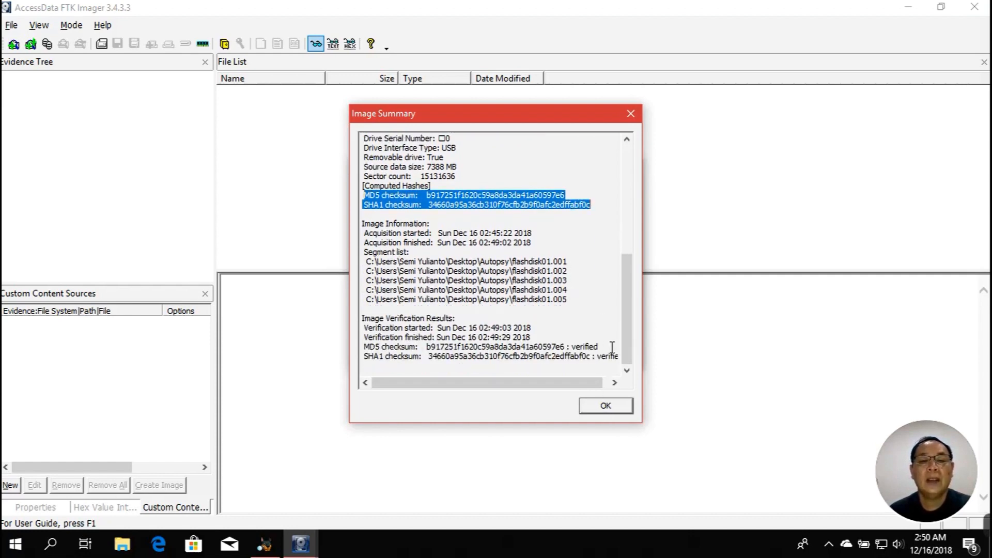
pyautogui.moveTo(361, 320); pyautogui.dragTo(624, 357)
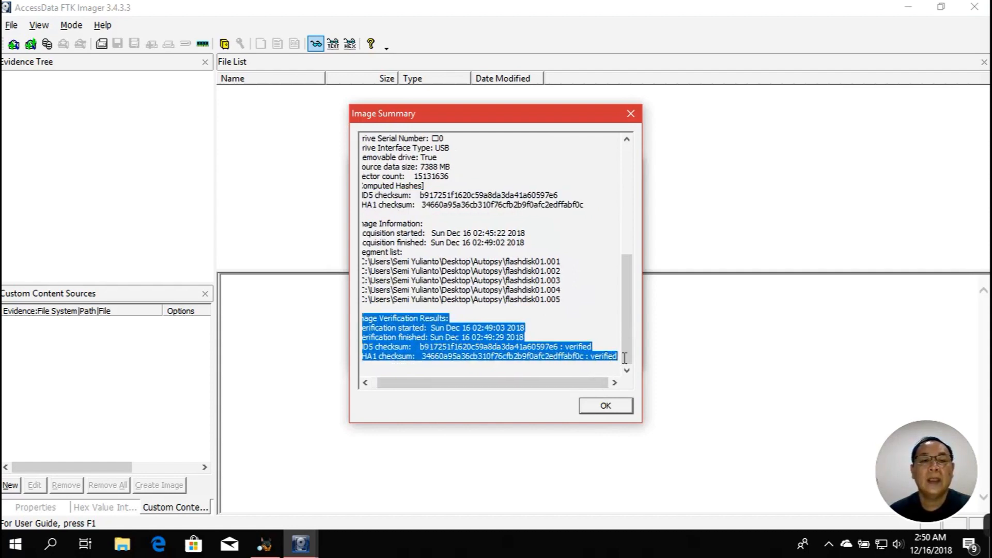
# Close the summary and imaging windows and quit FTK Imager
pyautogui.click(624, 406)
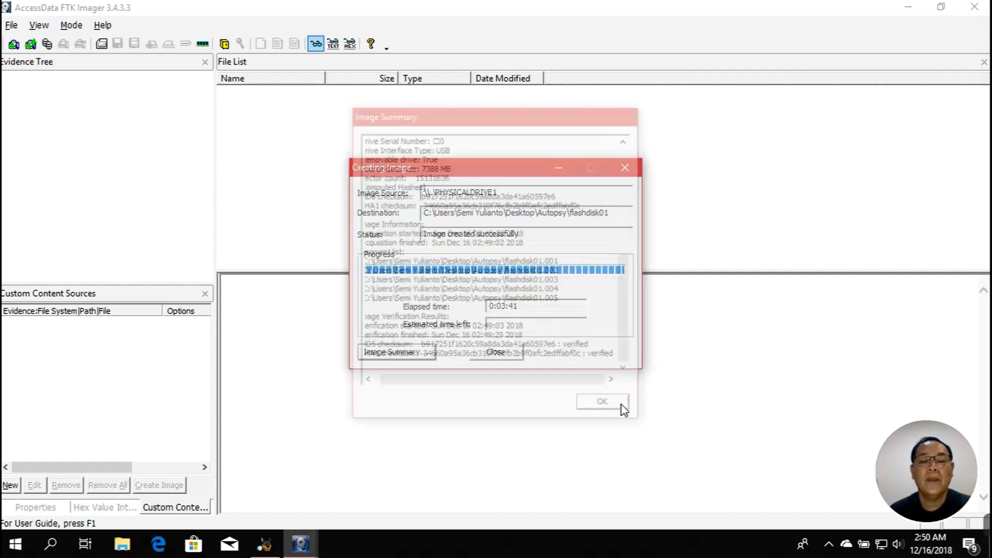
pyautogui.click(504, 356)
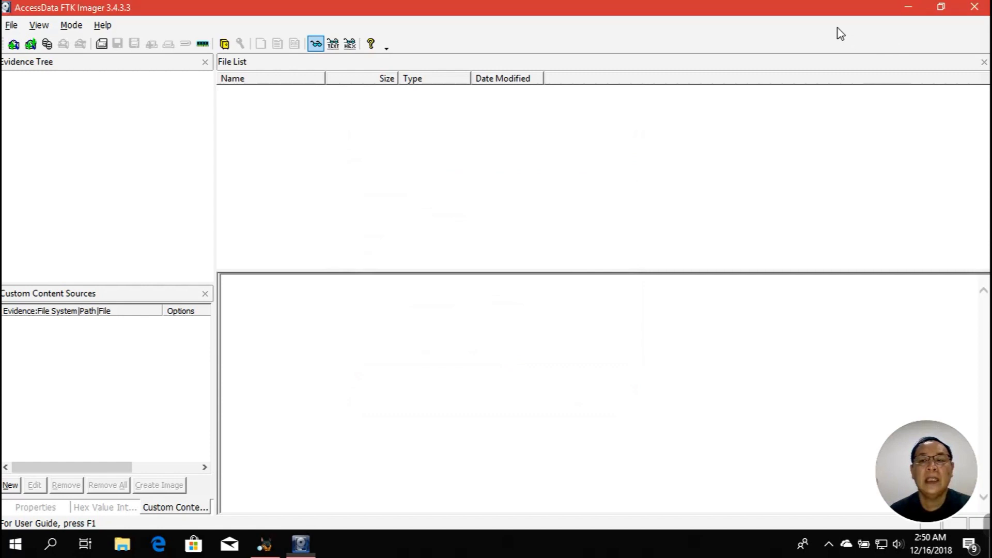
pyautogui.click(973, 8)
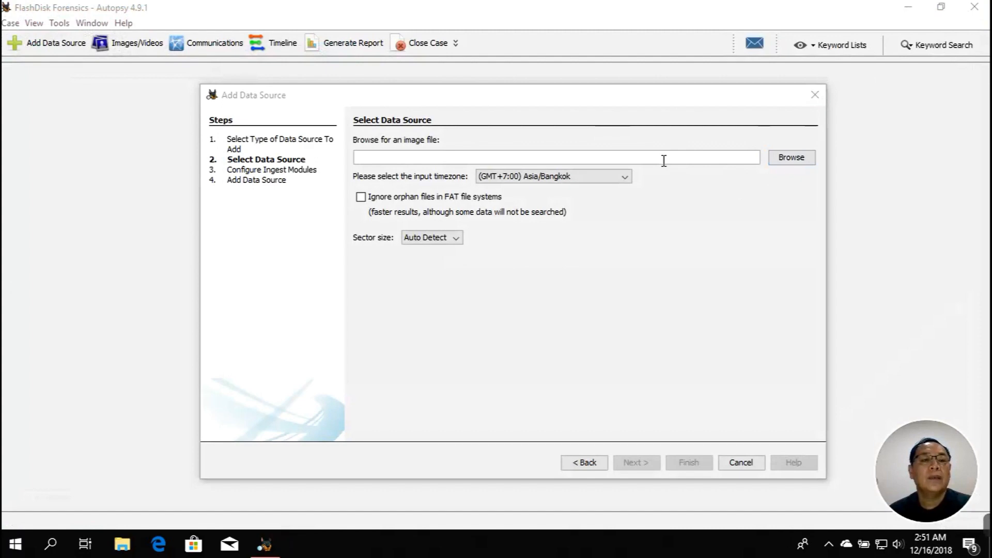
# Pick Desktop\Autopsy\flashdisk01.001 as the image data source and advance to ingest modules
pyautogui.click(783, 161)
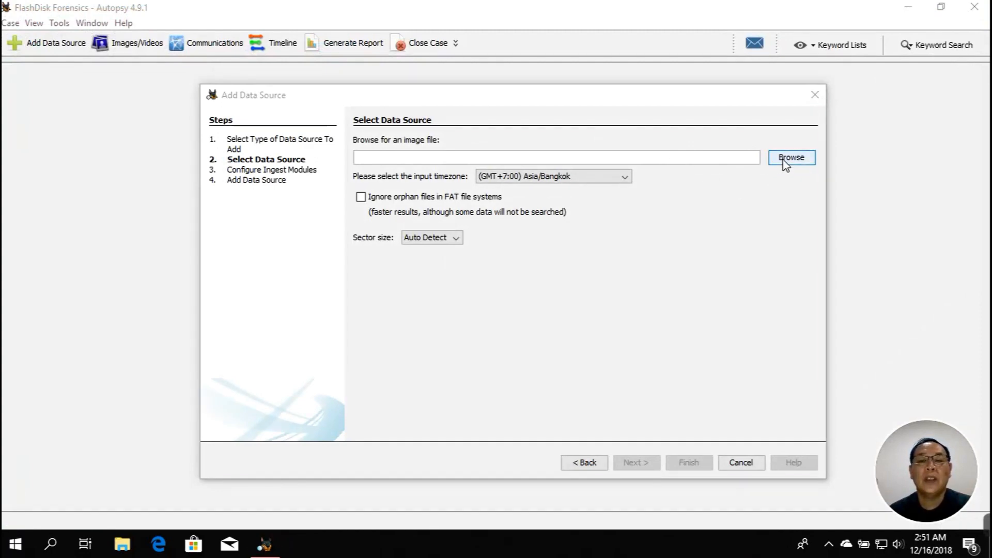
pyautogui.click(416, 245)
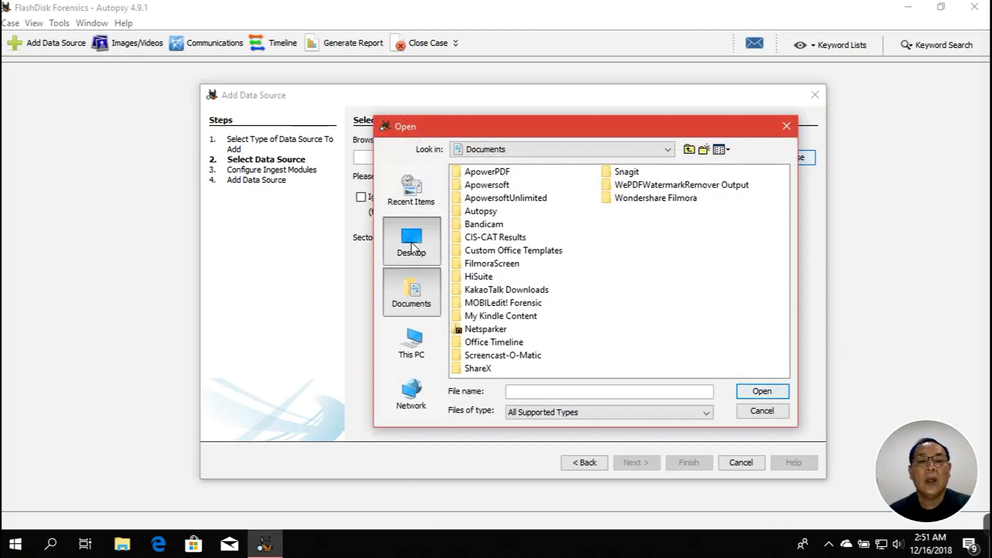
pyautogui.click(478, 252)
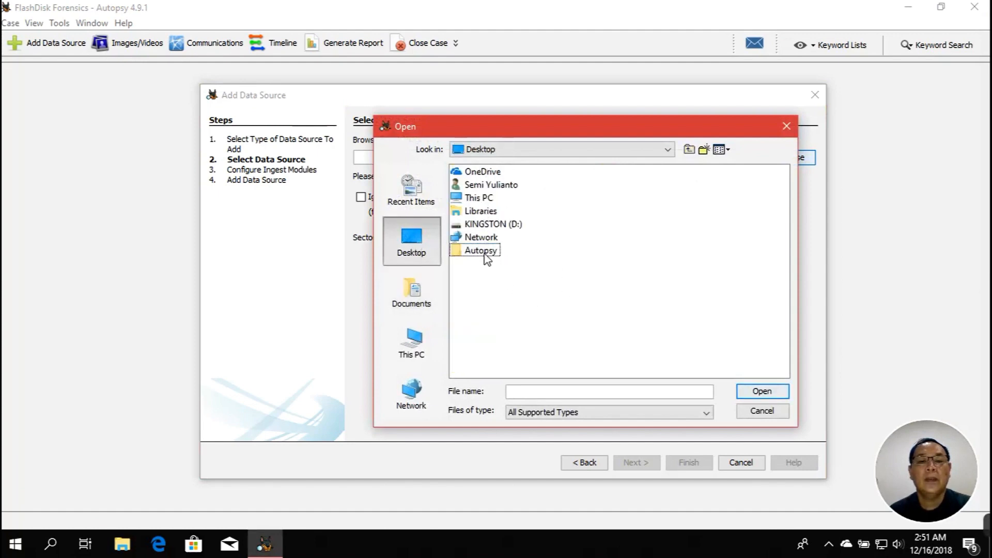
pyautogui.click(486, 252)
pyautogui.click(537, 256)
pyautogui.click(484, 187)
pyautogui.press('Return')
pyautogui.click(490, 289)
pyautogui.doubleClick(491, 287)
pyautogui.doubleClick(471, 172)
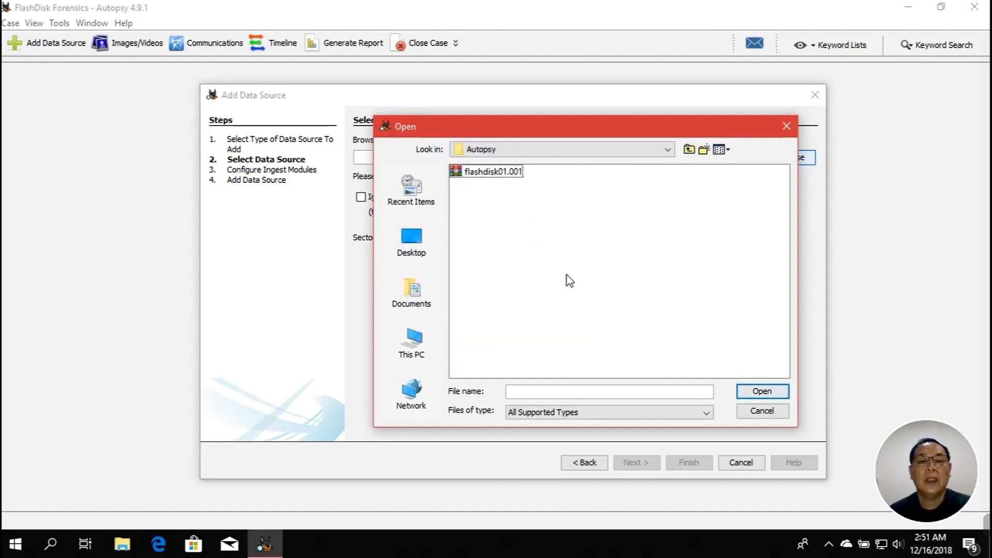
pyautogui.click(504, 172)
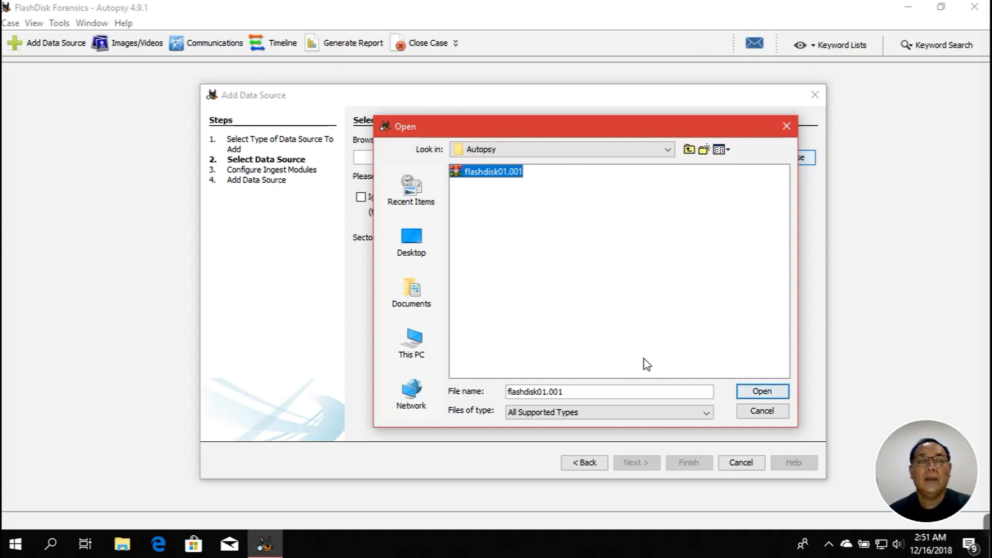
pyautogui.click(749, 391)
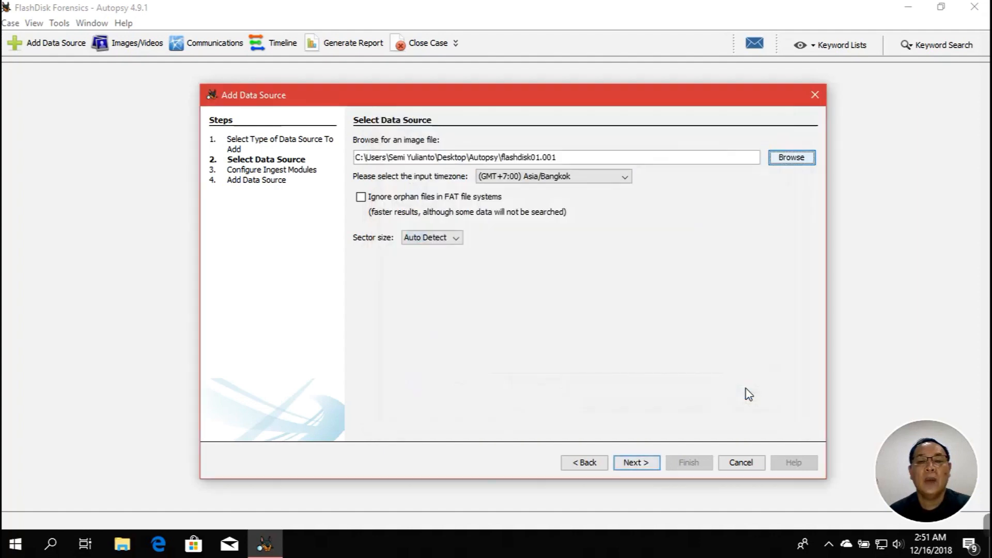
pyautogui.click(636, 462)
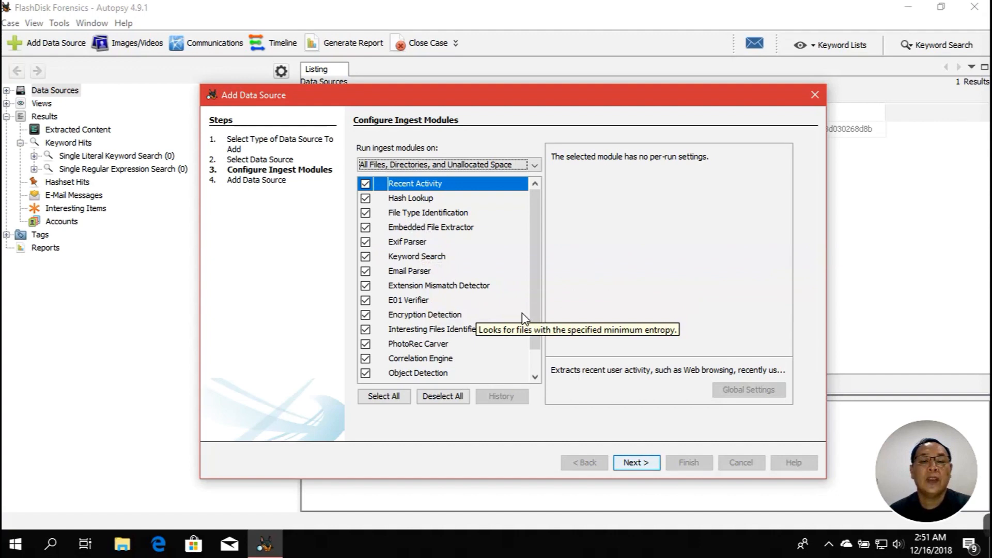
# Keep every ingest module enabled and finish adding flashdisk01.001 as the case's data source
pyautogui.scroll(-1, 537, 334)
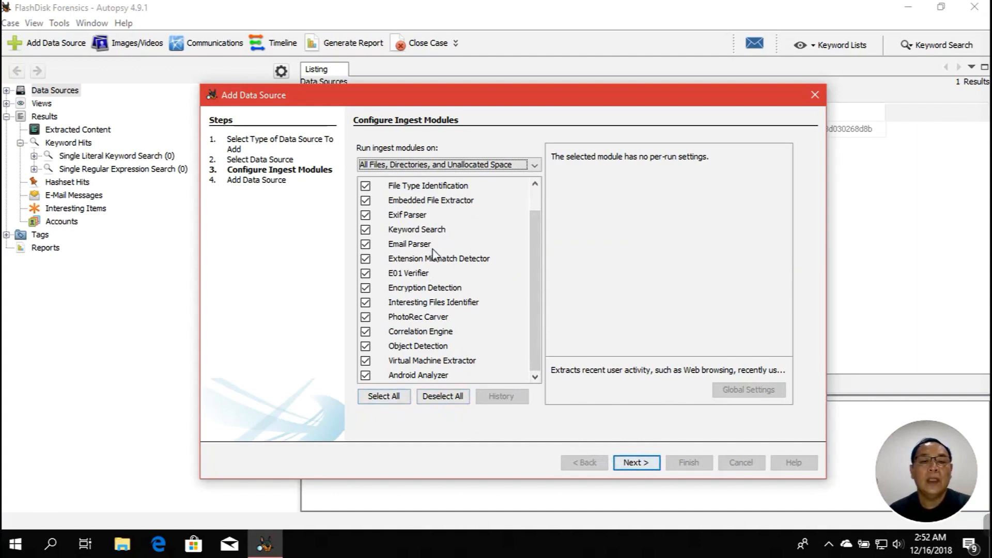
pyautogui.click(628, 461)
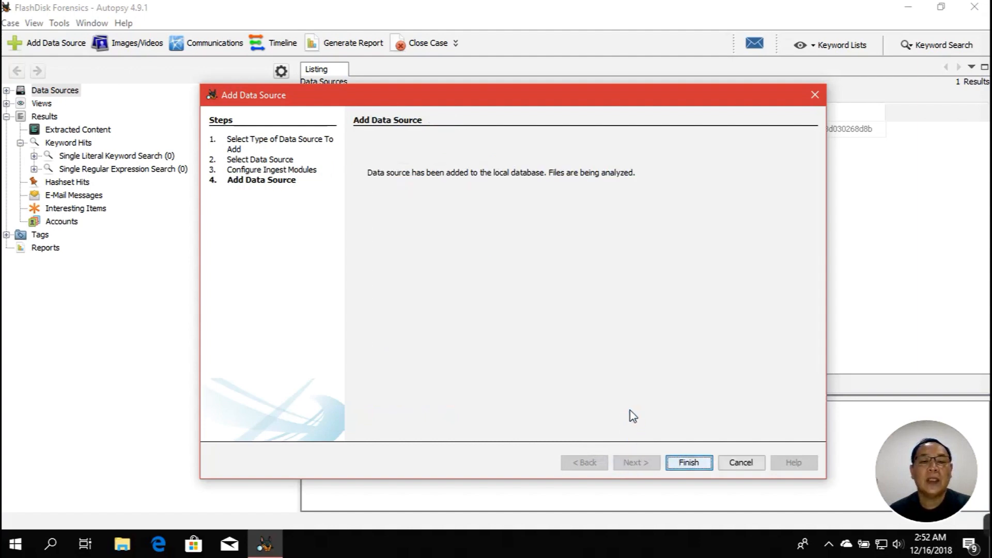
pyautogui.click(686, 462)
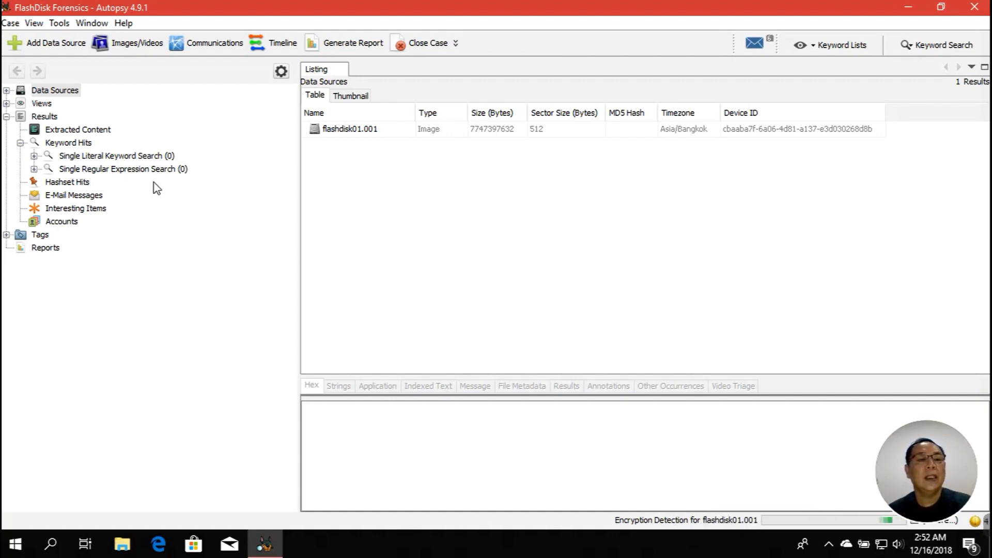
# Show the running-task details for the flashdisk01.001 file analysis
pyautogui.click(656, 522)
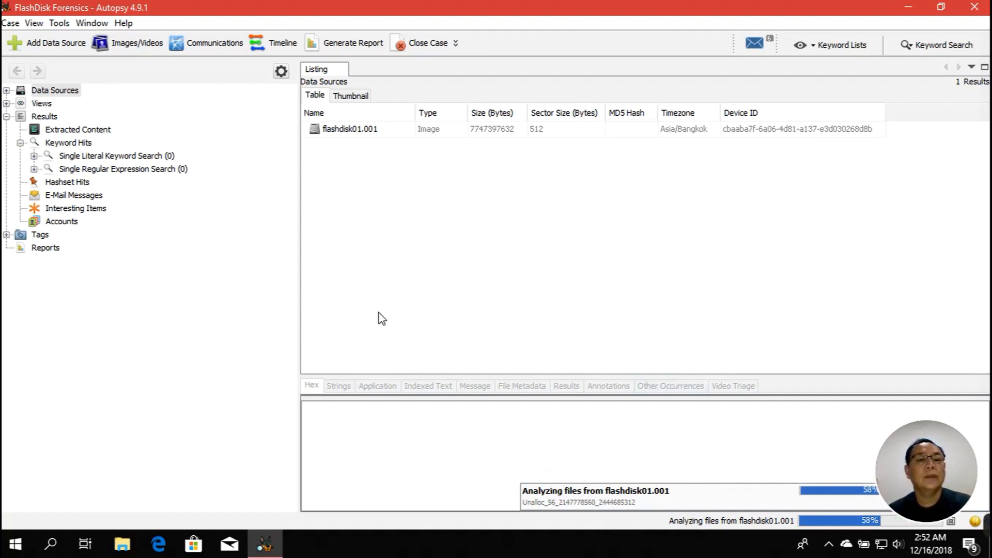
# Expand Data Sources, flashdisk01.001 and vol2, and view the contents of vol1 and vol2
pyautogui.click(6, 91)
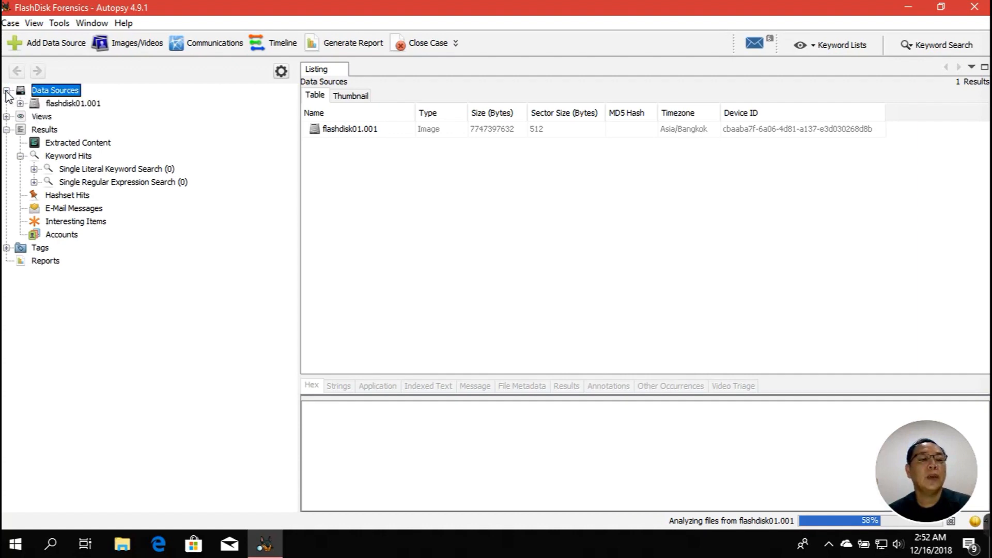
pyautogui.click(21, 103)
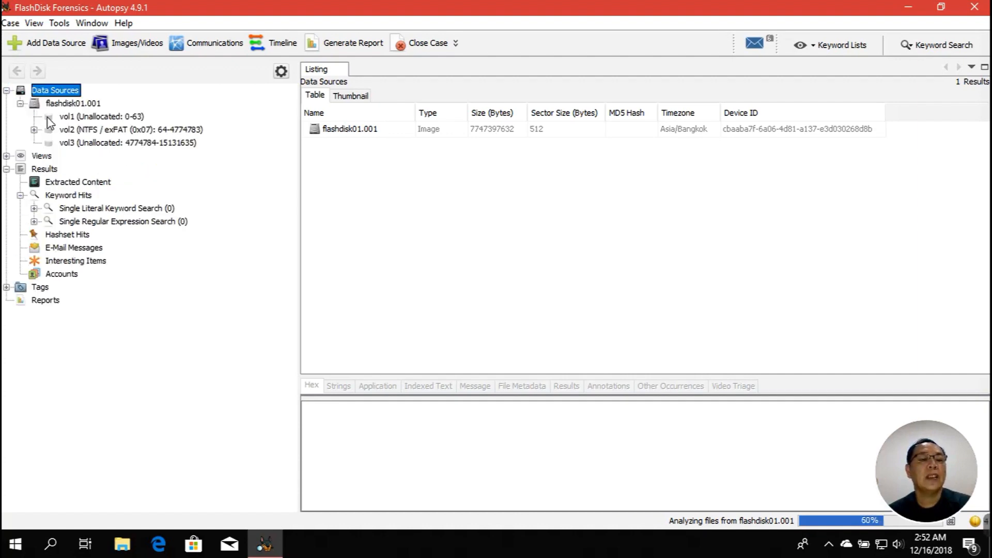
pyautogui.click(35, 129)
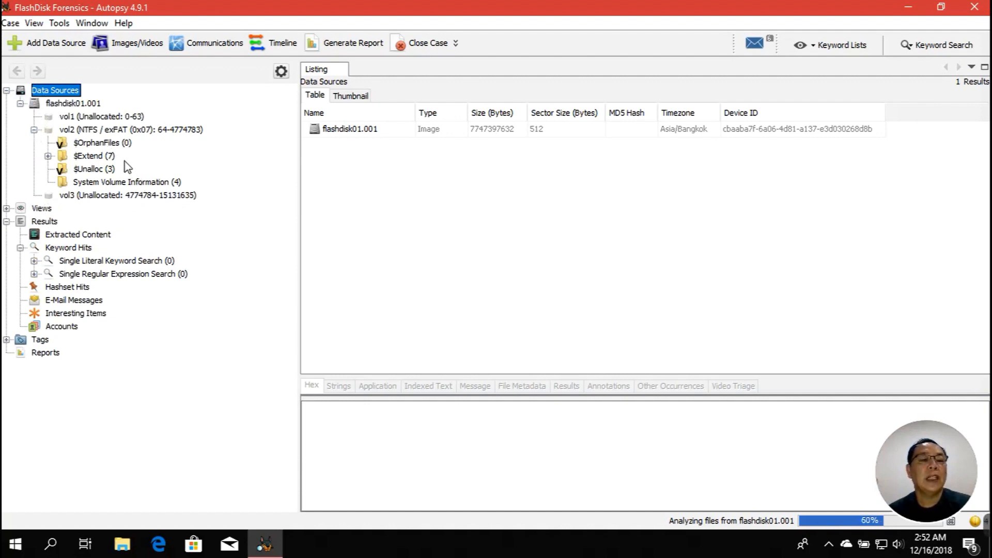
pyautogui.click(114, 119)
pyautogui.click(114, 130)
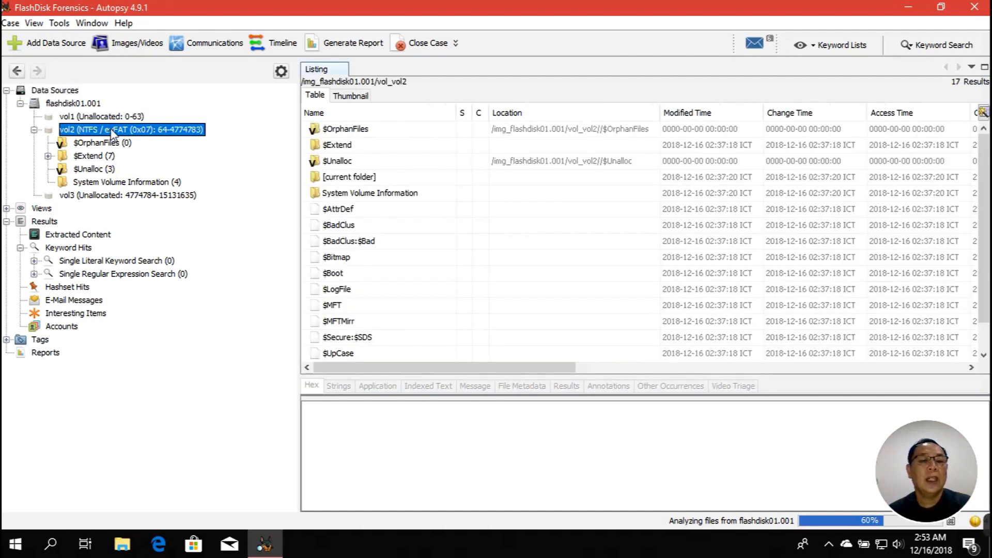
# Browse vol2's $Extend, $Deleted, $RmMetadata and $Unalloc folders, then list vol3's unallocated file
pyautogui.click(109, 156)
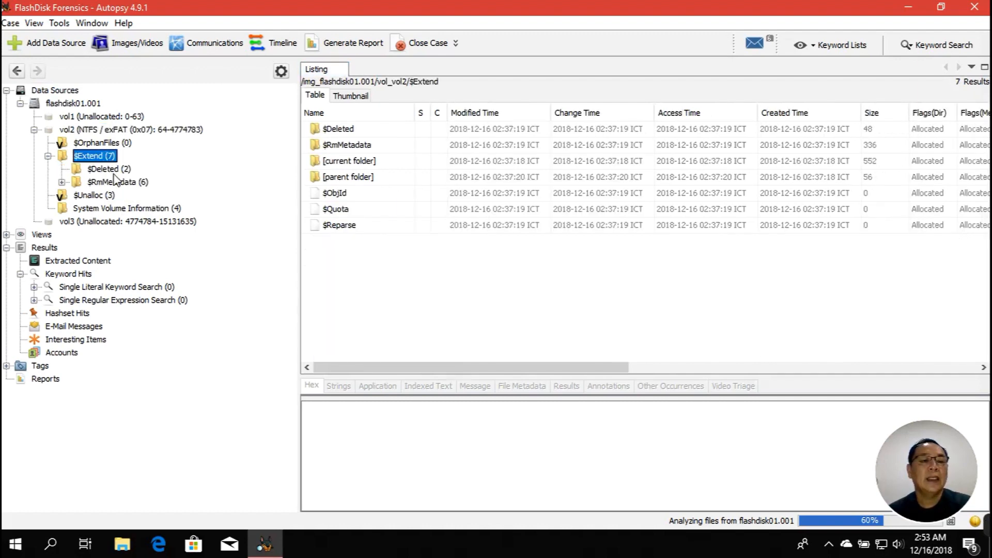
pyautogui.click(114, 169)
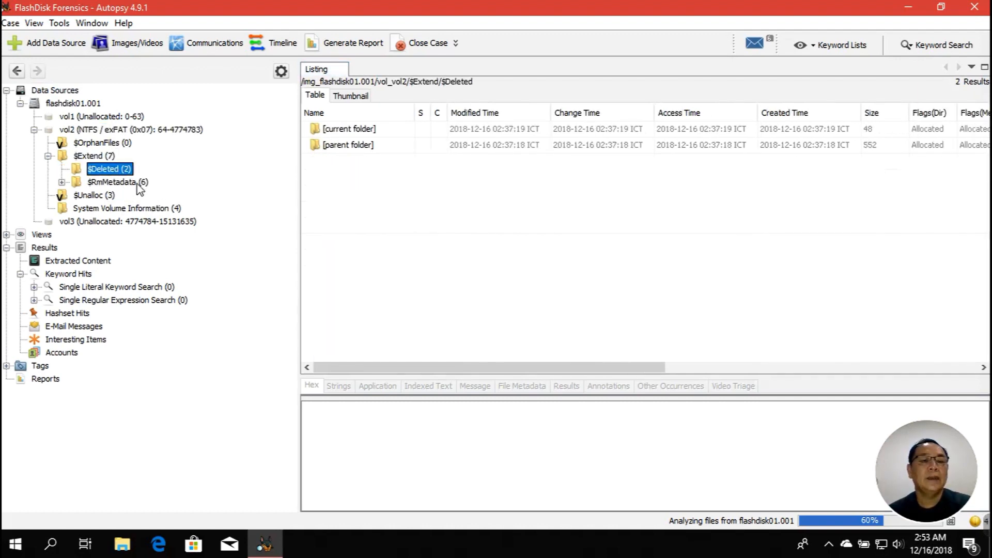
pyautogui.click(135, 182)
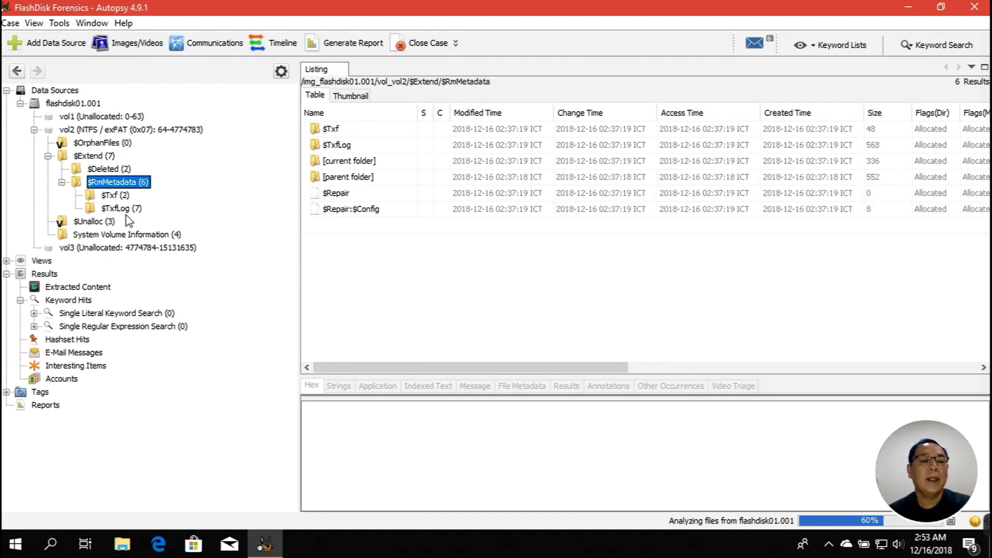
pyautogui.click(107, 223)
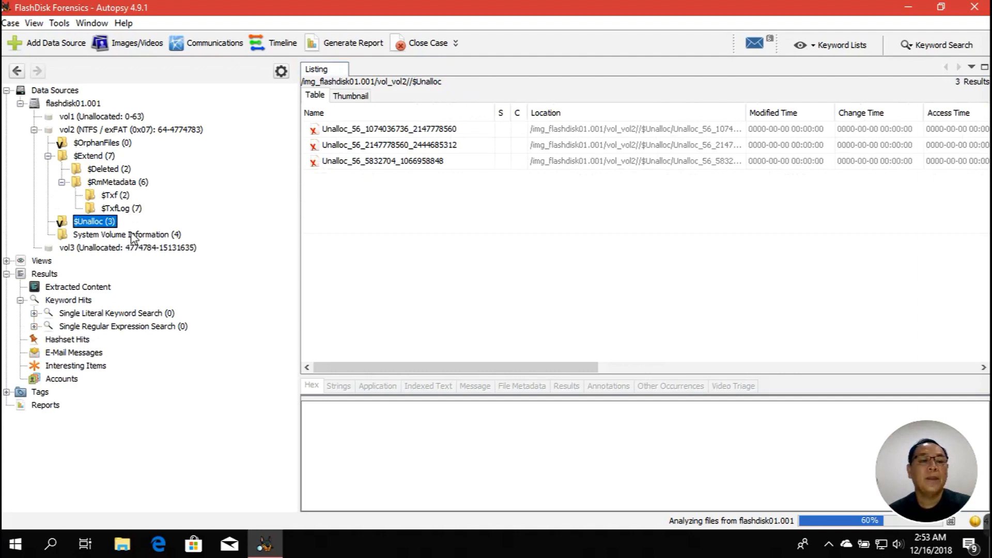
pyautogui.click(103, 251)
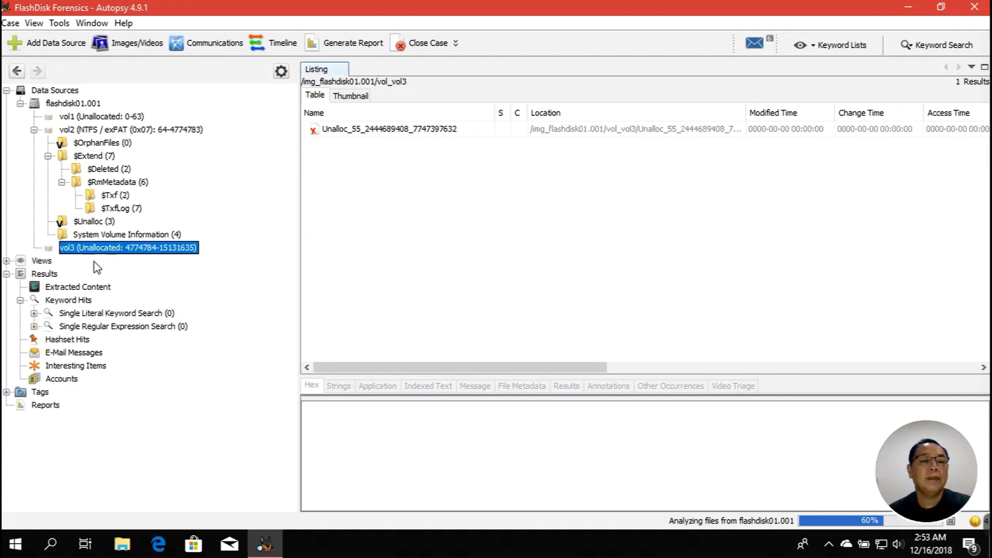
# Expand Views > File Types and show files By Extension and By MIME Type
pyautogui.click(6, 261)
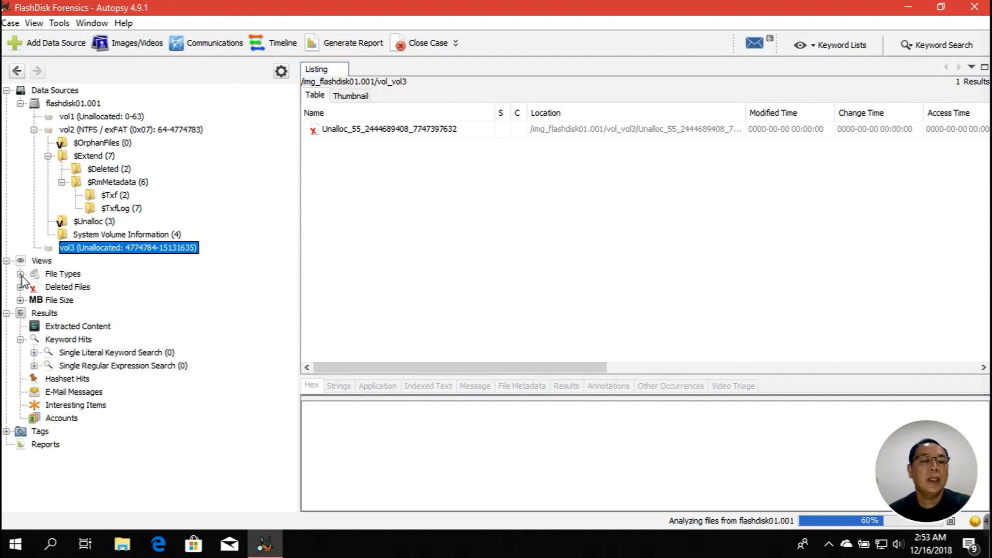
pyautogui.click(21, 274)
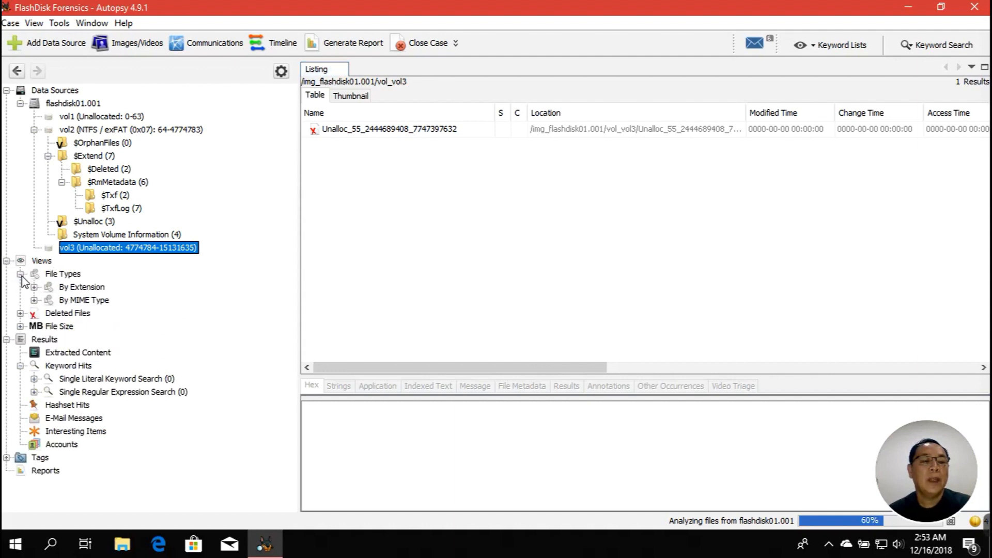
pyautogui.click(65, 275)
pyautogui.doubleClick(80, 287)
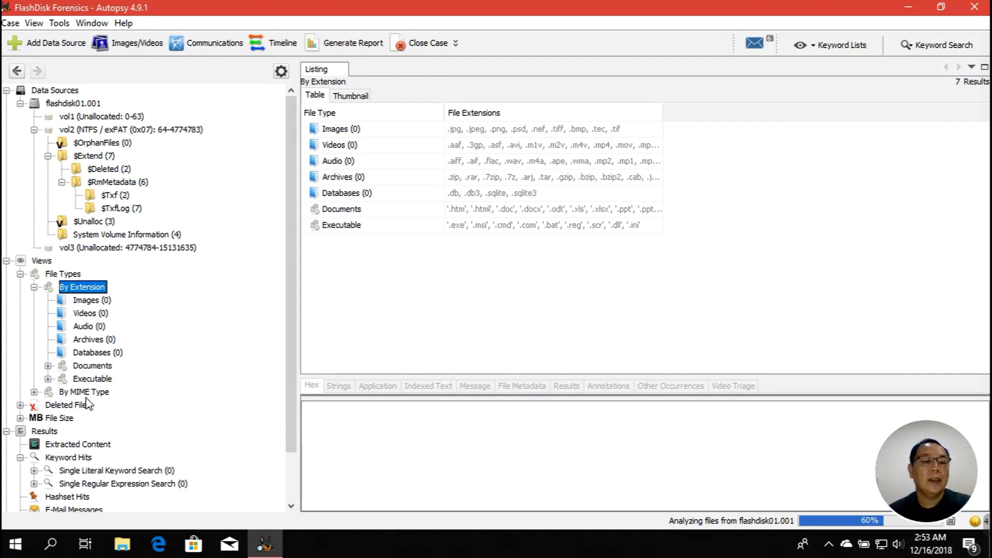
pyautogui.click(72, 391)
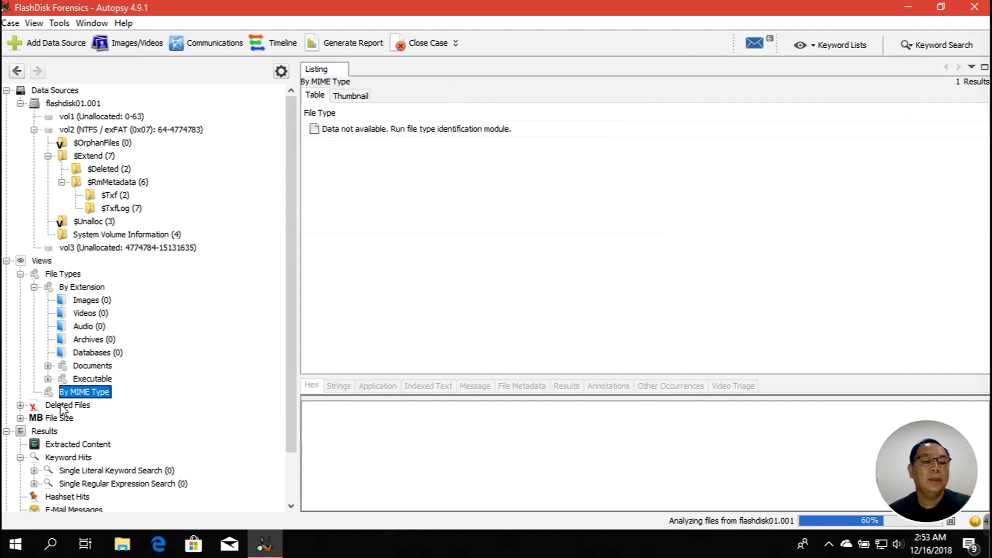
# Expand the Deleted Files view, then show the Results overview with its six categories
pyautogui.click(62, 406)
pyautogui.doubleClick(62, 406)
pyautogui.scroll(-2, 165, 341)
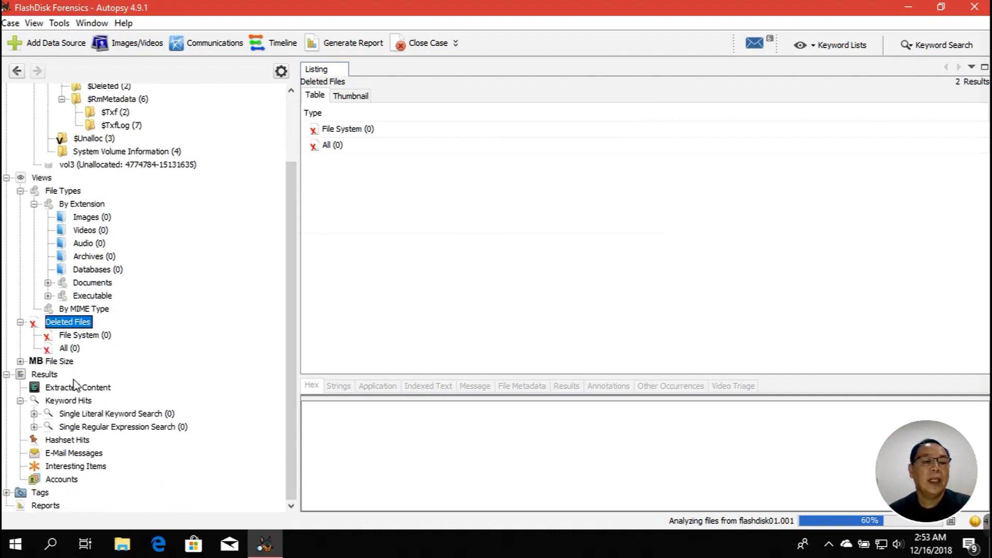
pyautogui.click(50, 375)
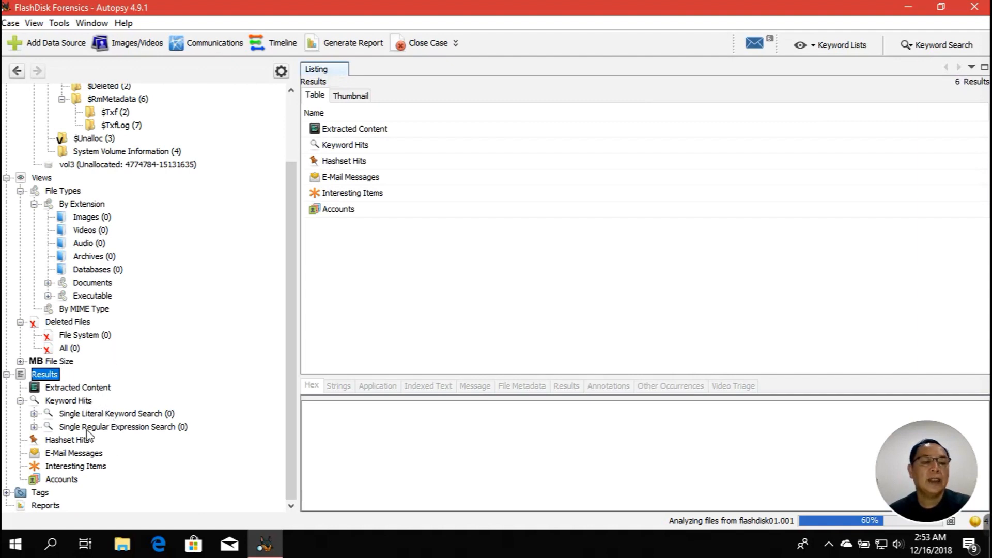
pyautogui.scroll(3, 168, 314)
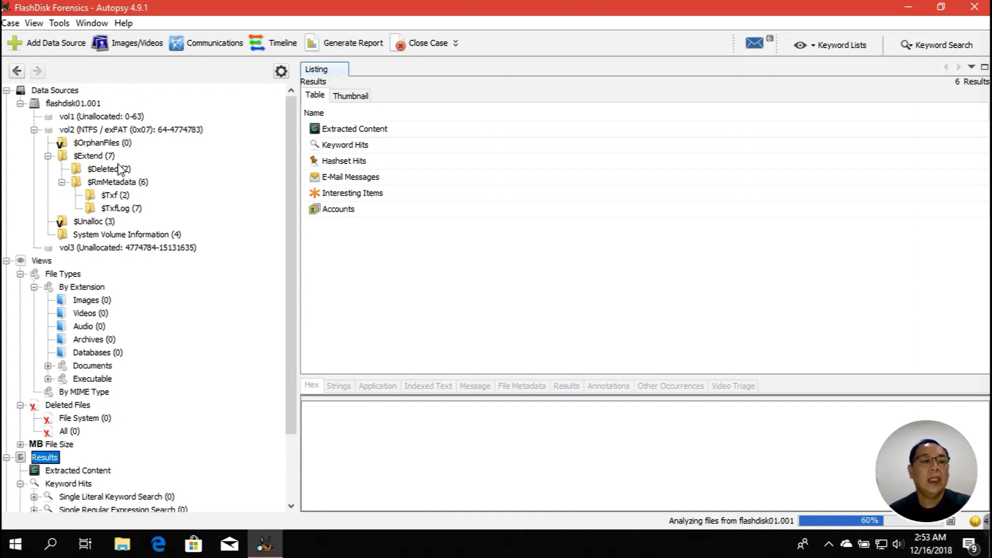
# Return to Data Sources and list the $Deleted, $Txf and $TxfLog folders
pyautogui.click(76, 91)
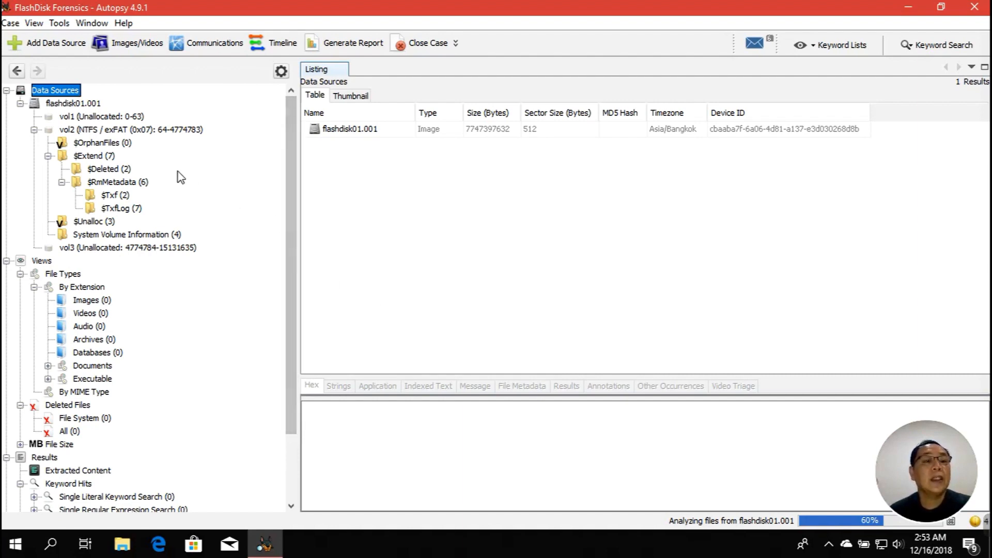
pyautogui.click(126, 172)
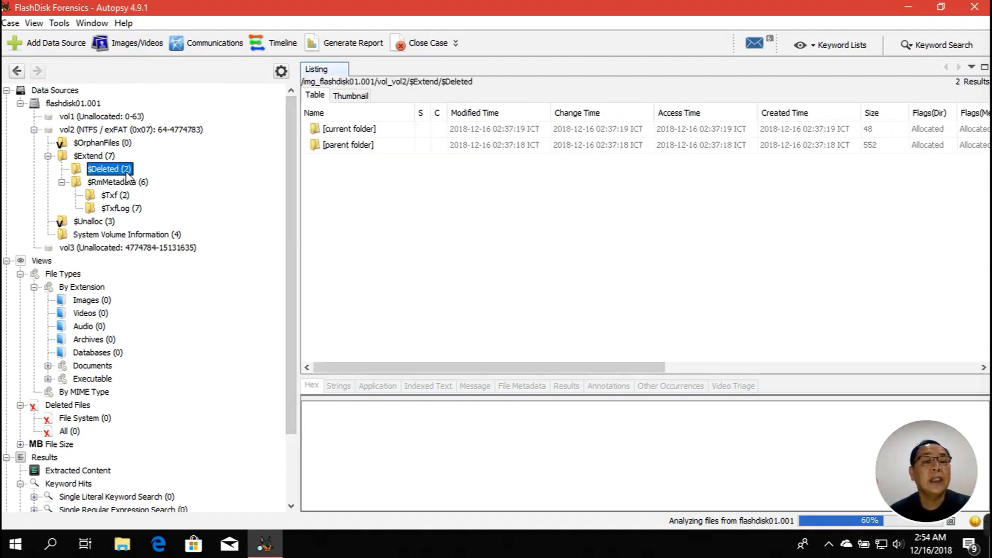
pyautogui.click(125, 199)
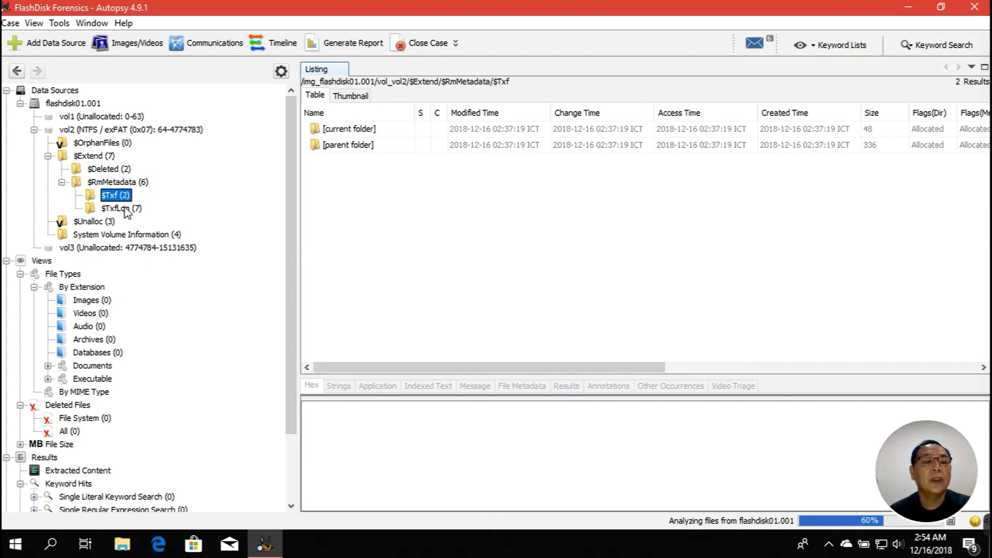
pyautogui.click(126, 211)
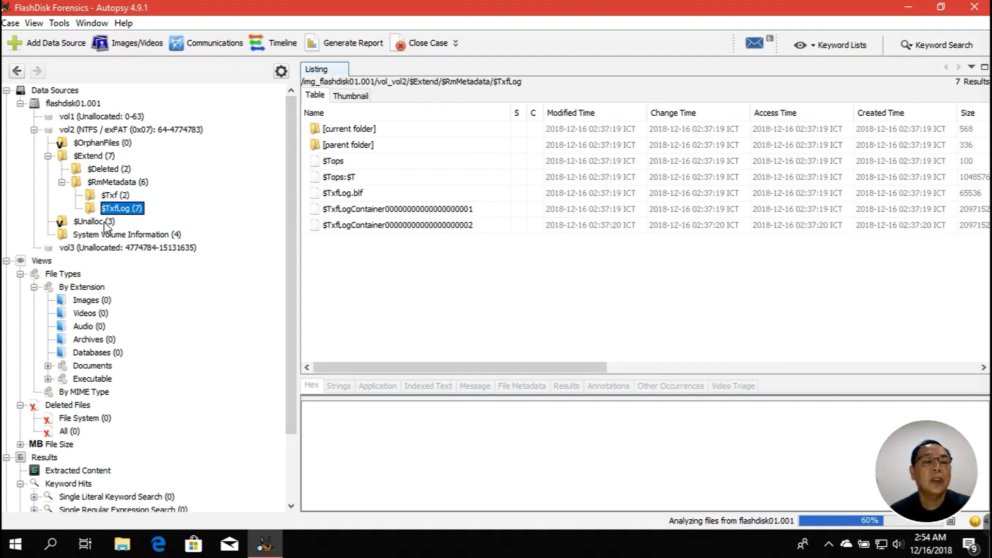
# Re-expand $RmMetadata, list its $Txf folder, and check analysis progress at 60%
pyautogui.doubleClick(104, 185)
pyautogui.doubleClick(105, 185)
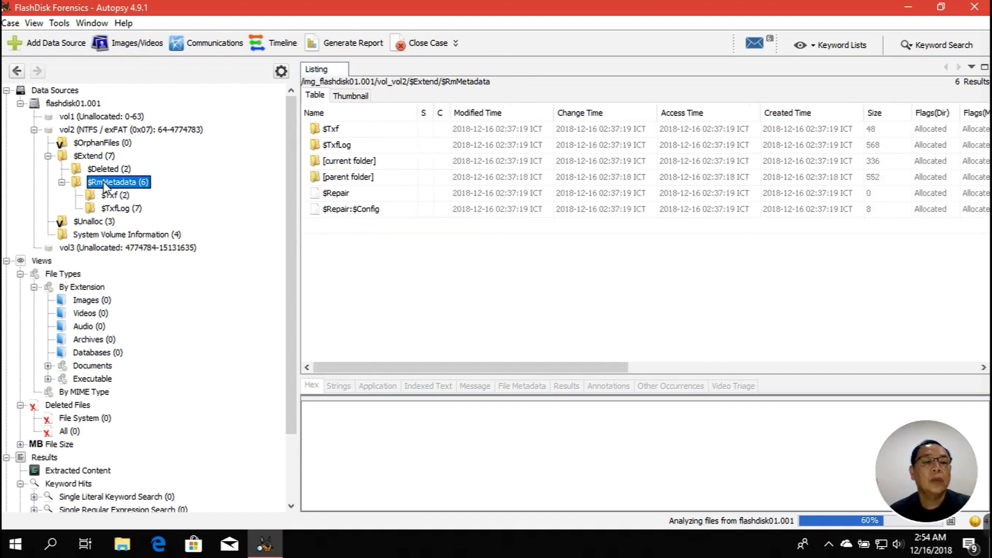
pyautogui.click(111, 198)
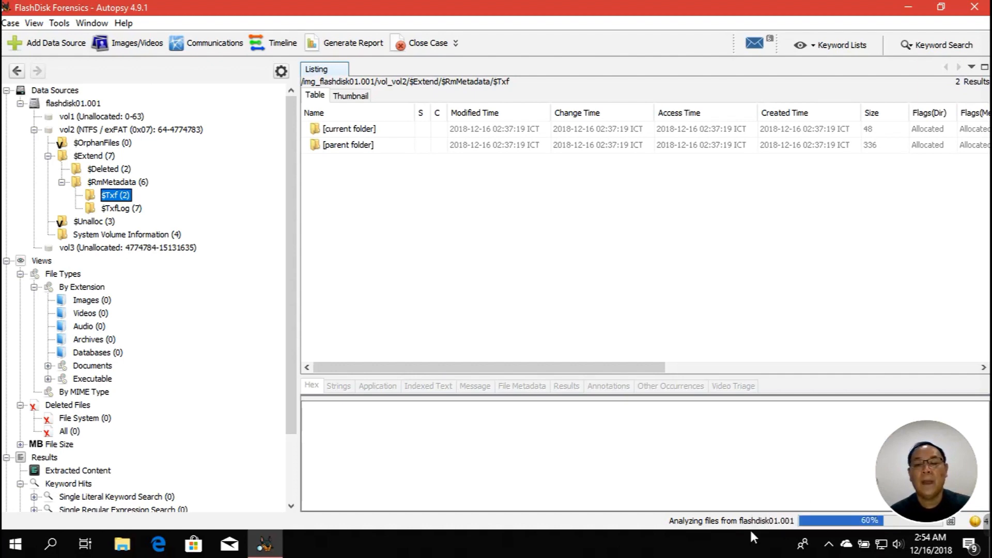
pyautogui.click(711, 528)
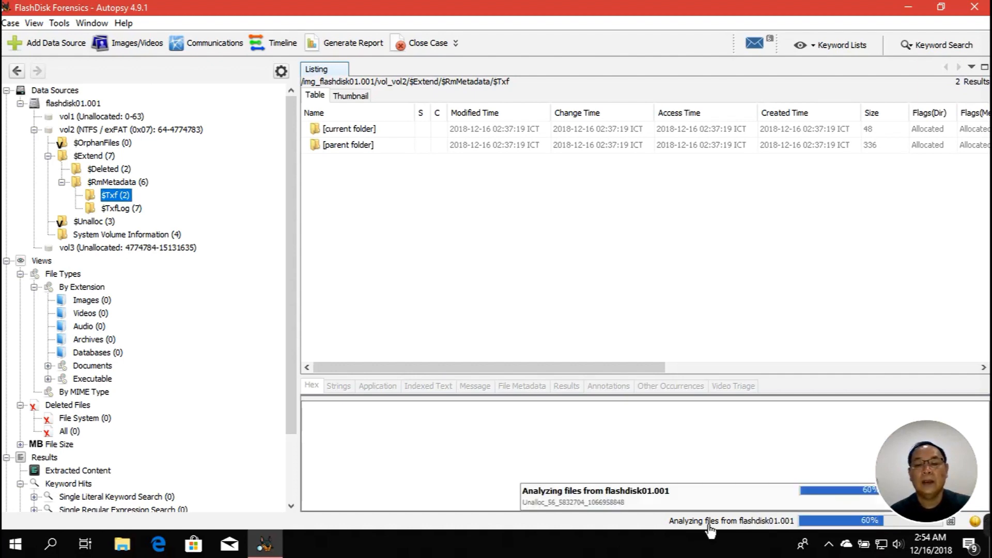
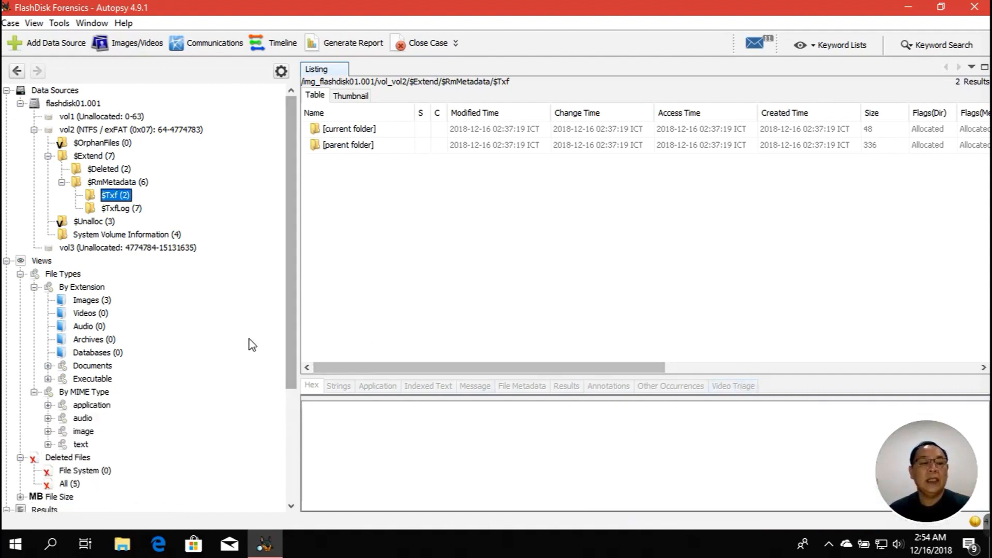
# Collapse flashdisk01.001 and expand Views to show File Types, Deleted Files and File Size
pyautogui.click(20, 103)
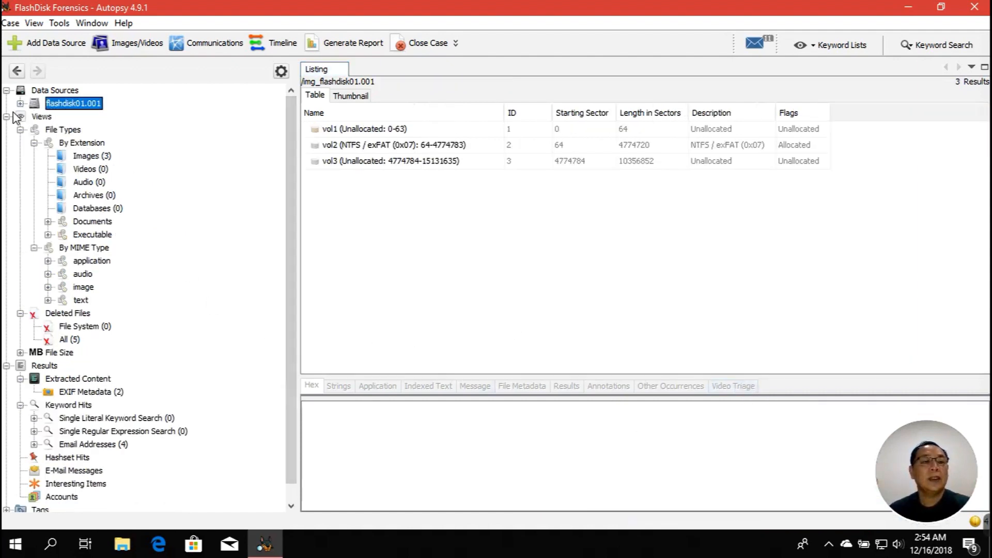
pyautogui.click(6, 116)
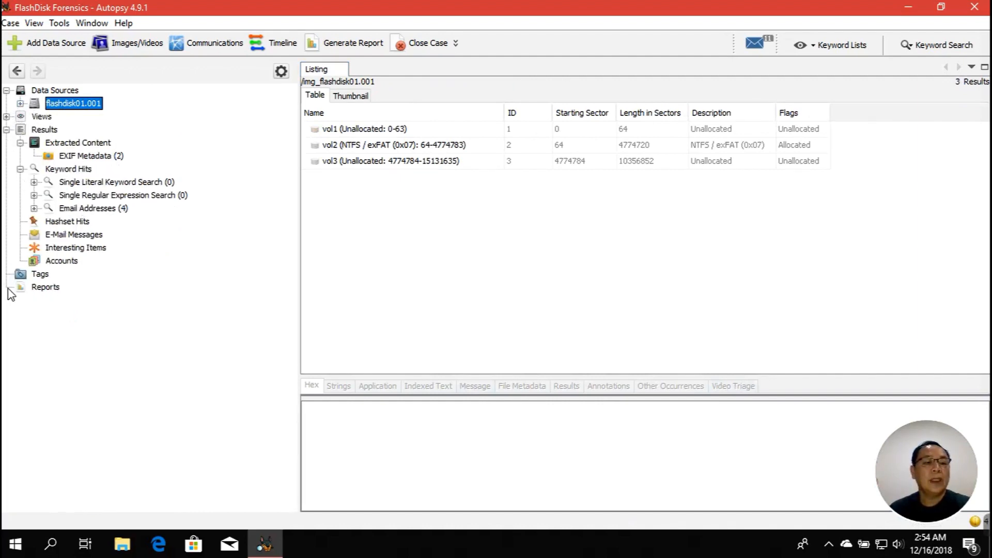
pyautogui.click(28, 289)
pyautogui.doubleClick(39, 118)
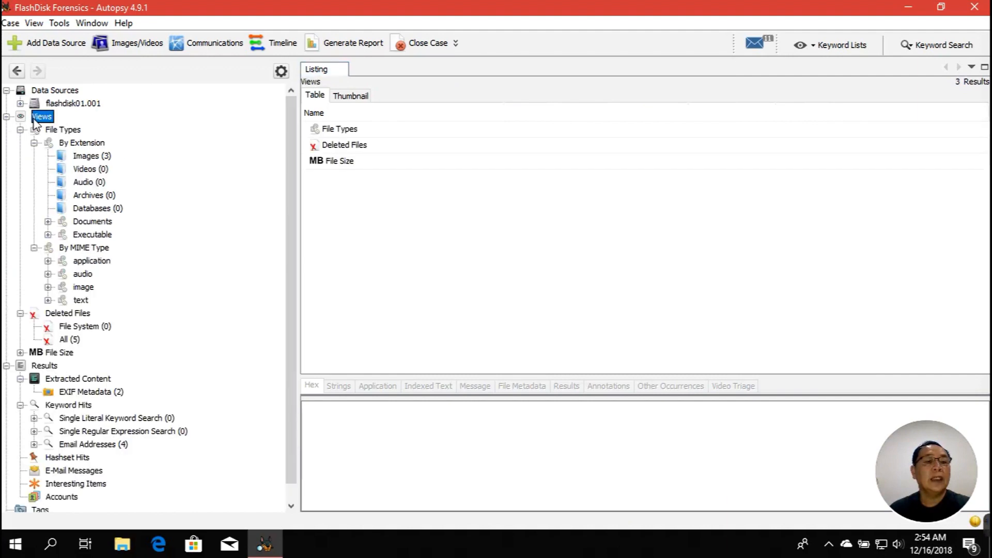
# Preview carved images f0001559.jpg, f1281064.jpg and f1293384.jpg, and confirm Videos holds 0 files
pyautogui.click(88, 156)
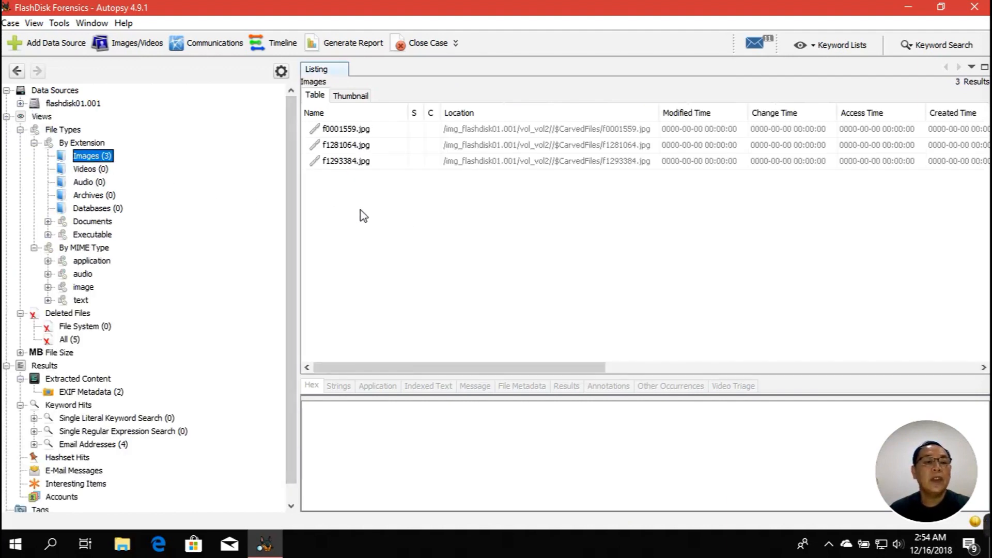
pyautogui.click(351, 132)
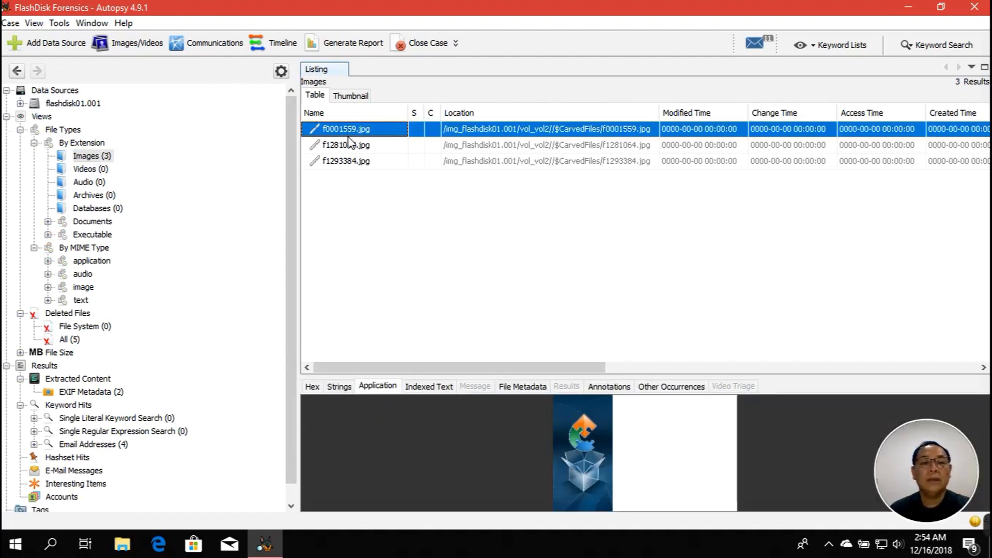
pyautogui.click(352, 147)
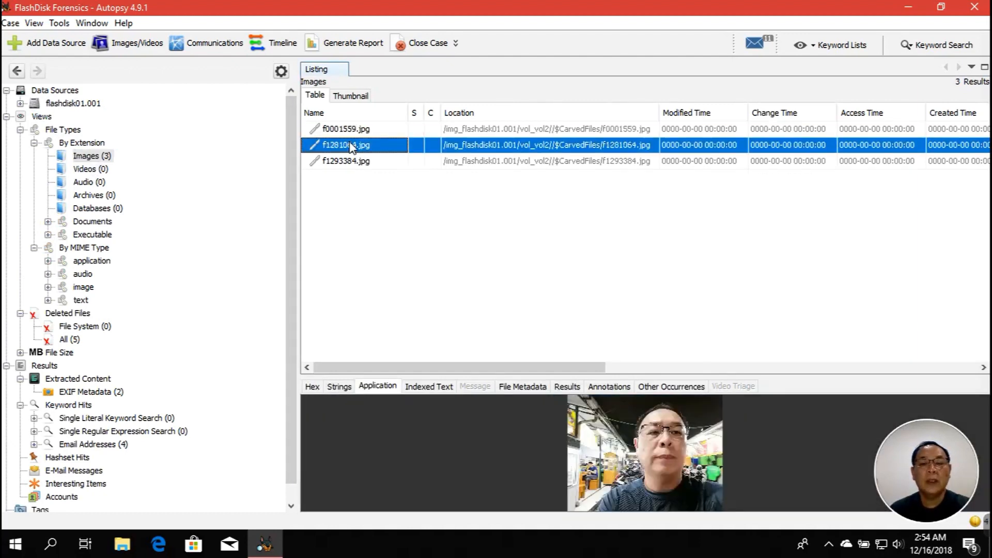
pyautogui.click(354, 162)
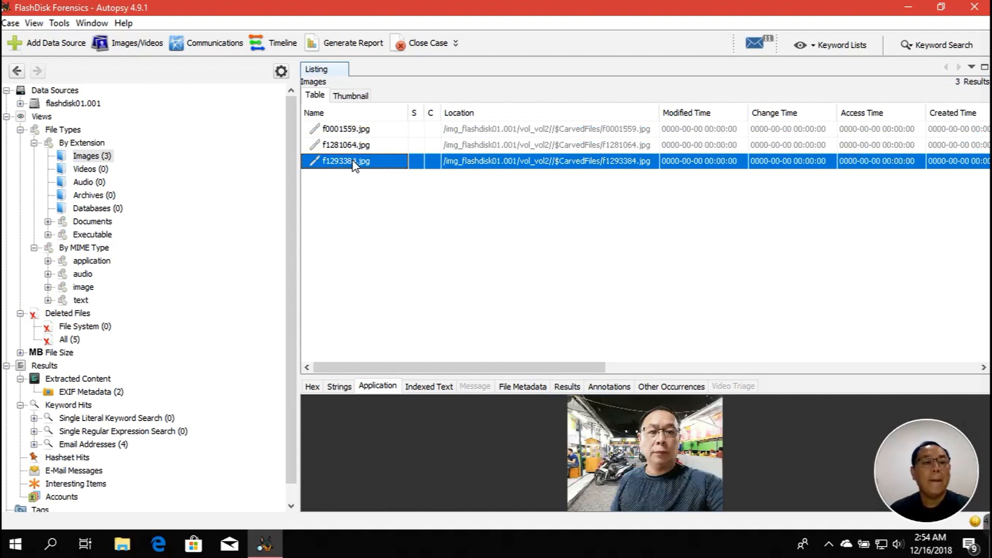
pyautogui.click(98, 173)
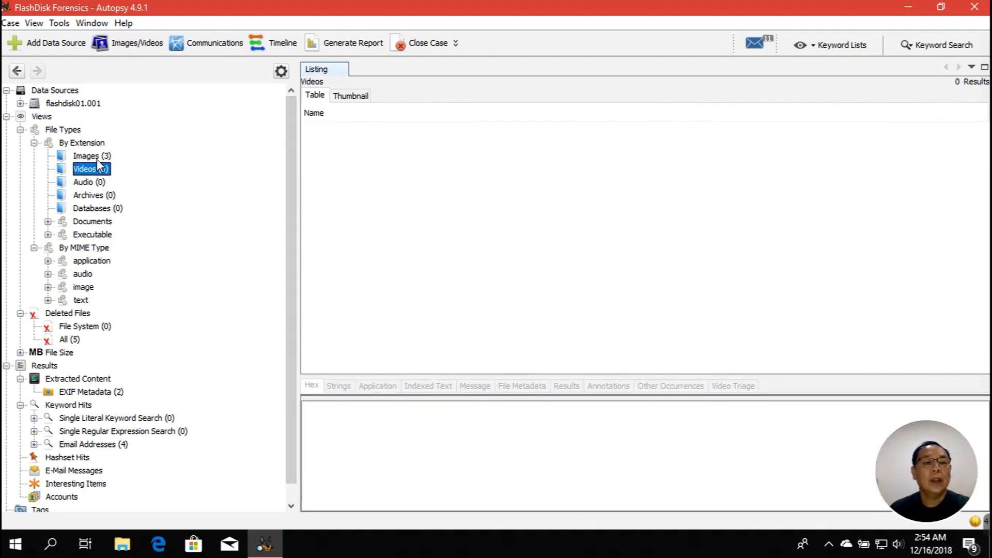
pyautogui.click(93, 157)
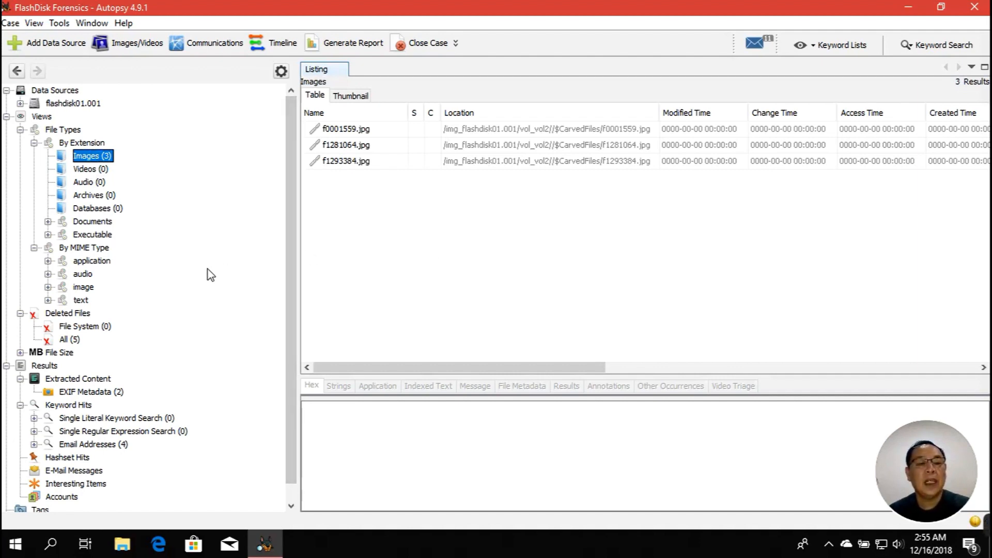
# Check the Executable categories: one carved .dll and no .exe files
pyautogui.doubleClick(105, 236)
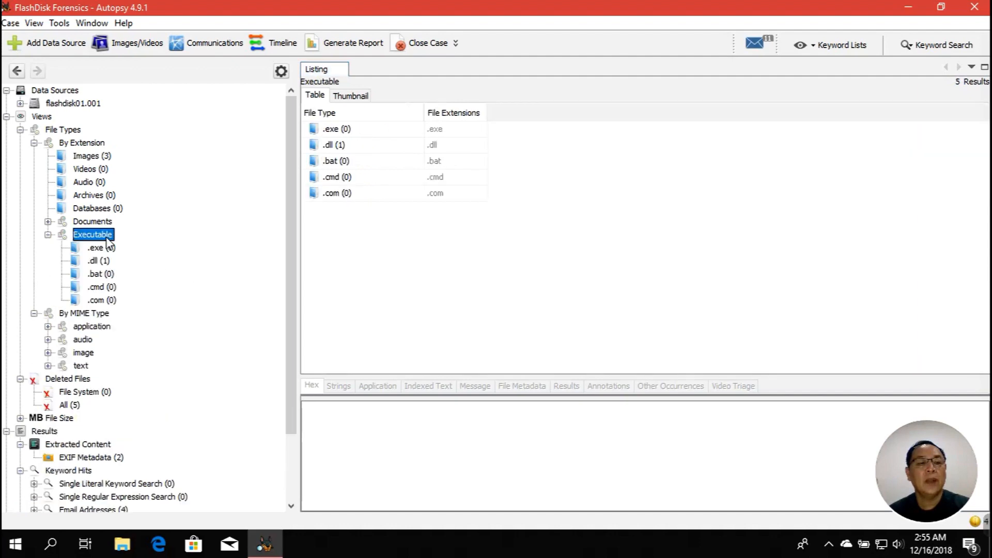
pyautogui.click(98, 263)
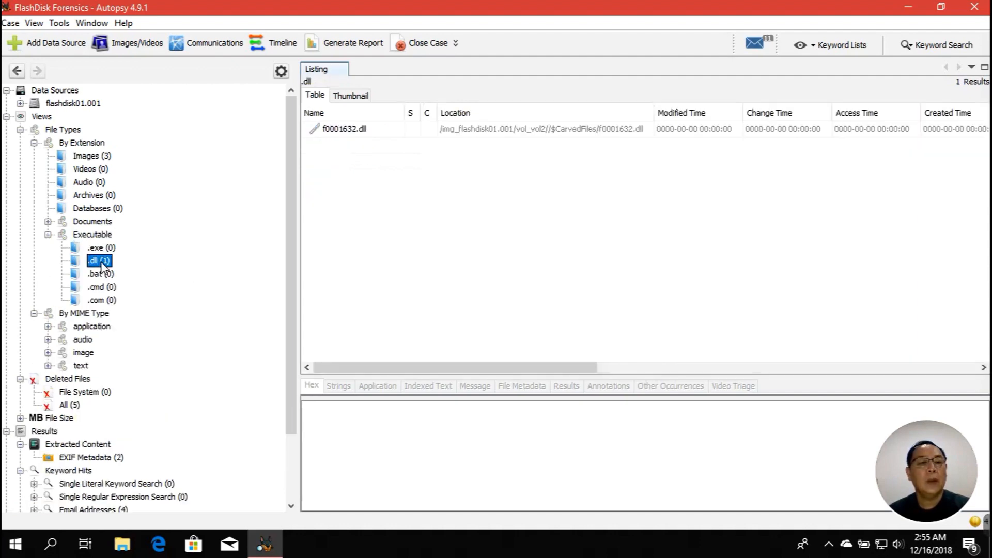
pyautogui.click(105, 249)
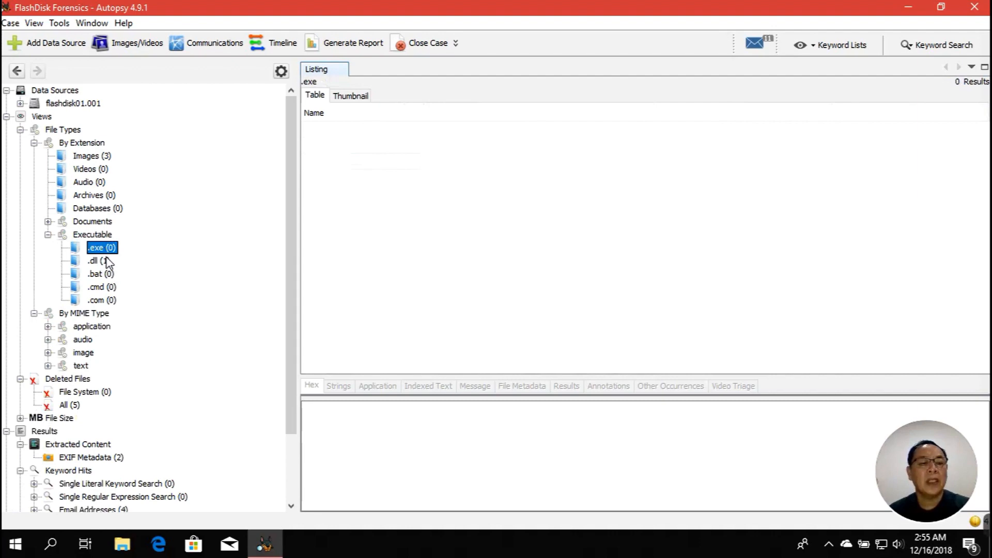
pyautogui.doubleClick(99, 236)
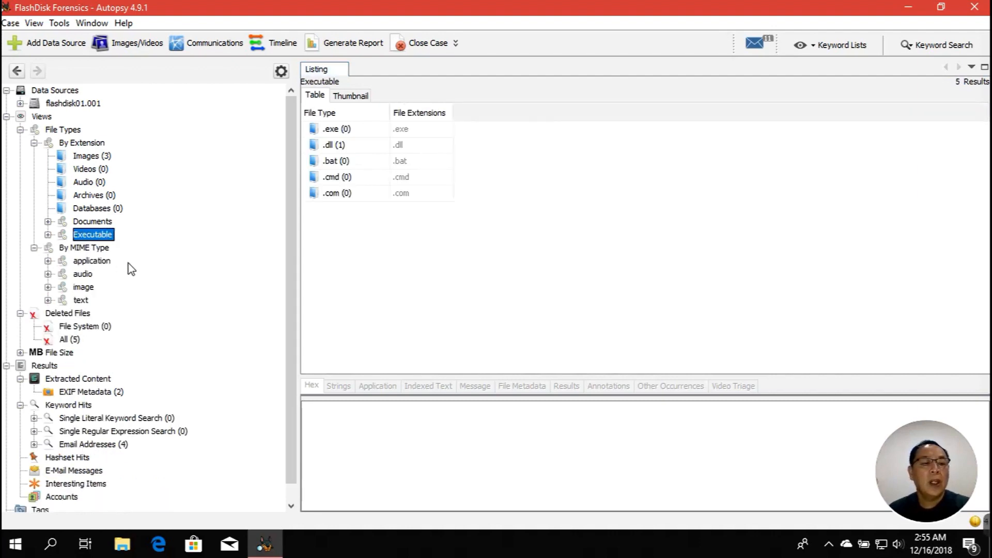
# List the EXIF metadata of the two Huawei INE-LX2 photos, then expand Documents
pyautogui.click(118, 397)
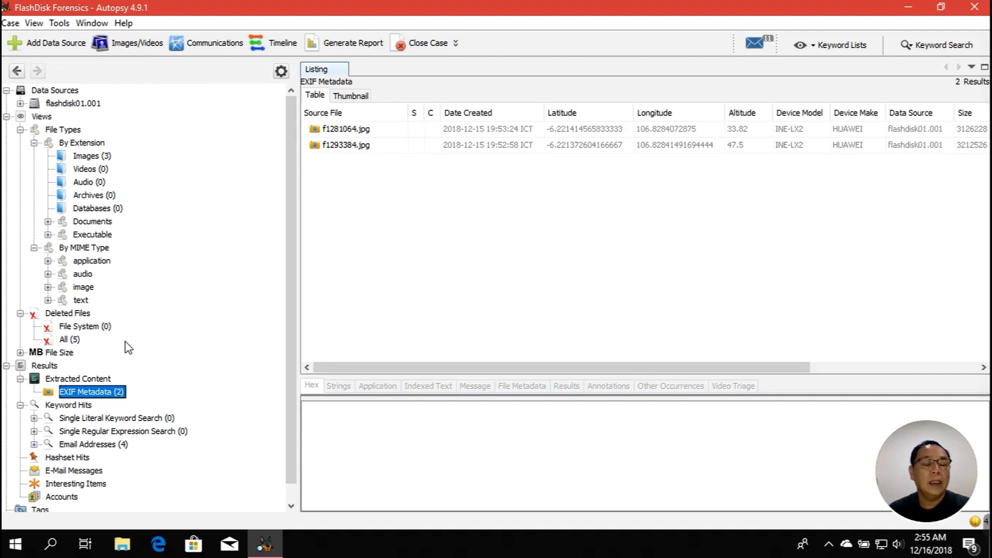
pyautogui.scroll(-1, 129, 347)
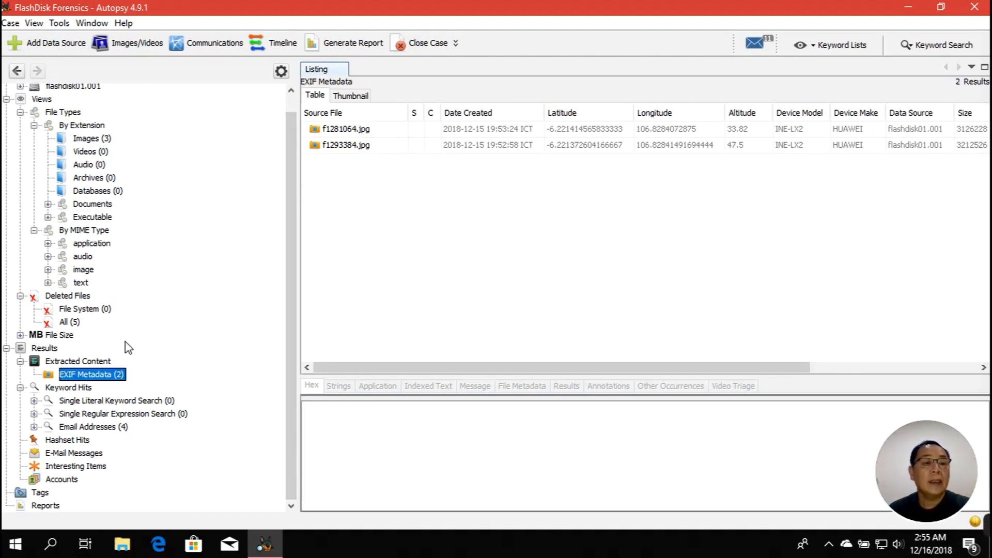
pyautogui.click(46, 203)
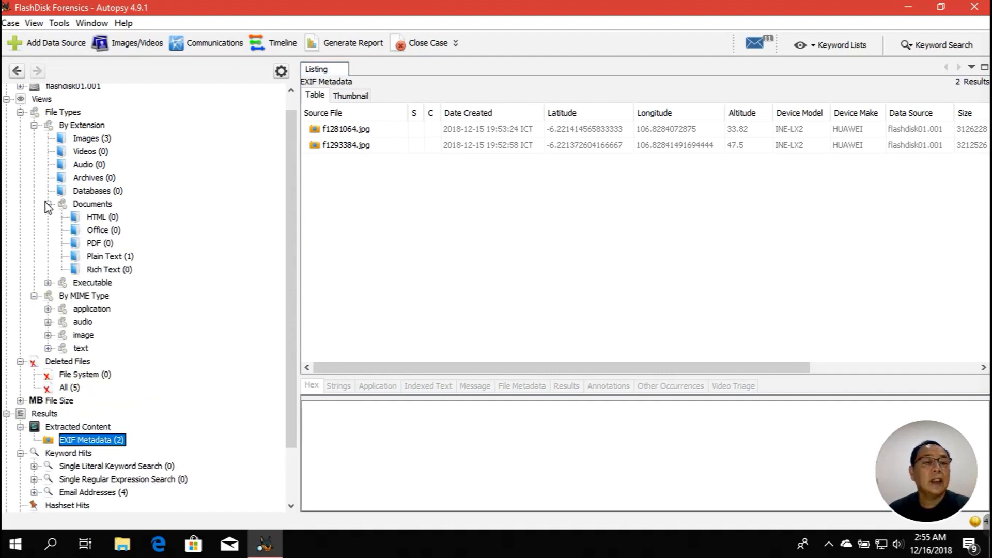
# Read the indexed text of the Plain Text file f0001795.txt in a resized viewer
pyautogui.click(96, 259)
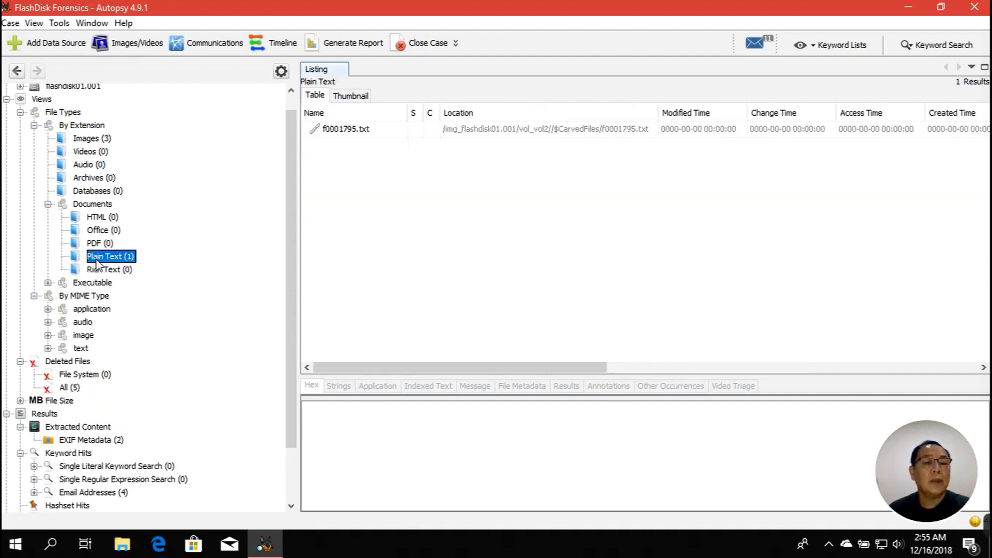
pyautogui.click(348, 131)
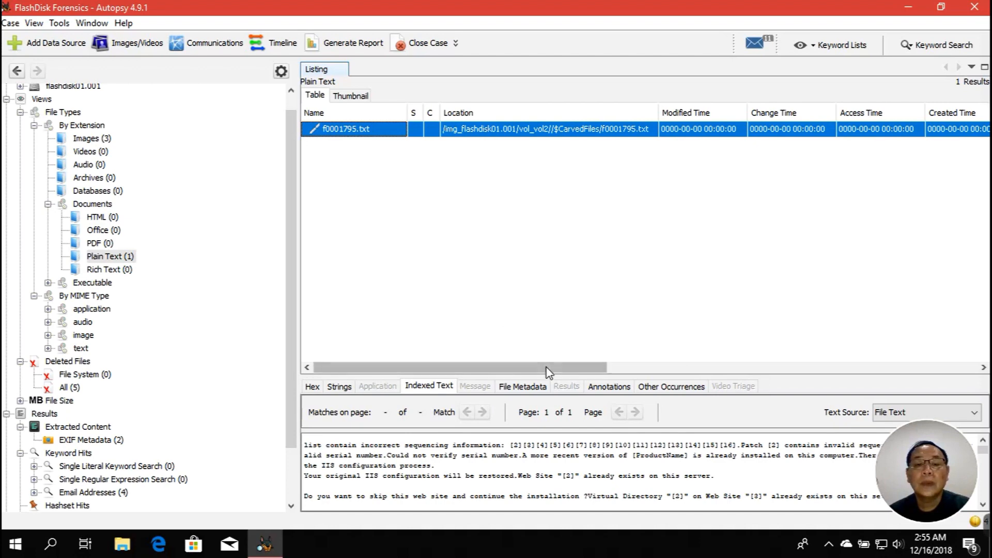
pyautogui.moveTo(548, 375); pyautogui.dragTo(556, 279)
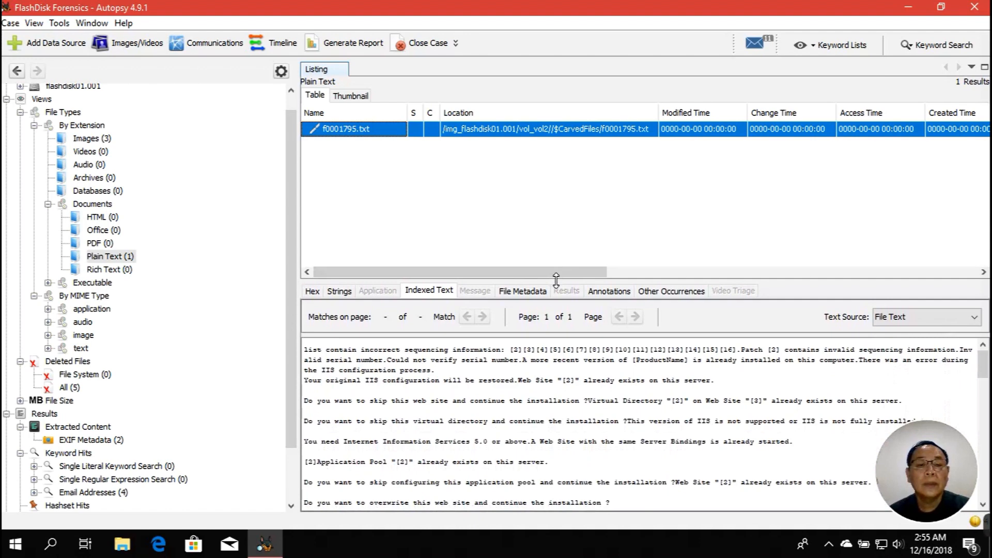
pyautogui.moveTo(556, 280); pyautogui.dragTo(556, 319)
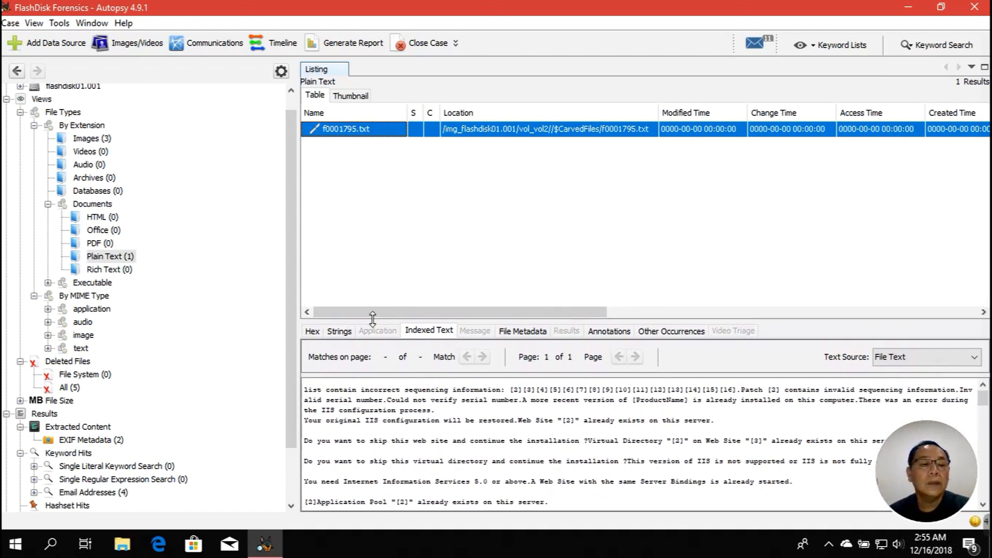
# Revisit the .dll, Videos and Plain Text categories, then expand the application MIME subtypes
pyautogui.doubleClick(102, 284)
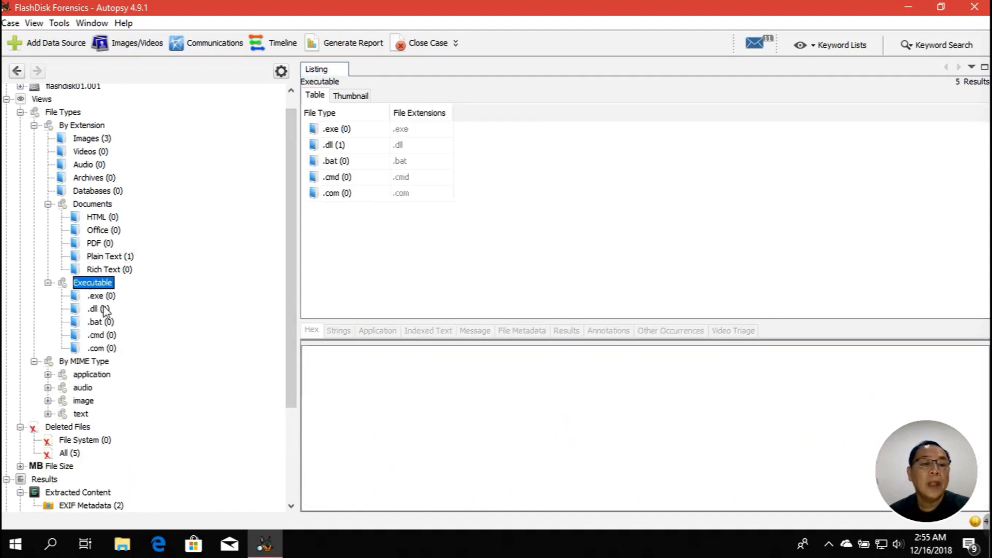
pyautogui.click(101, 309)
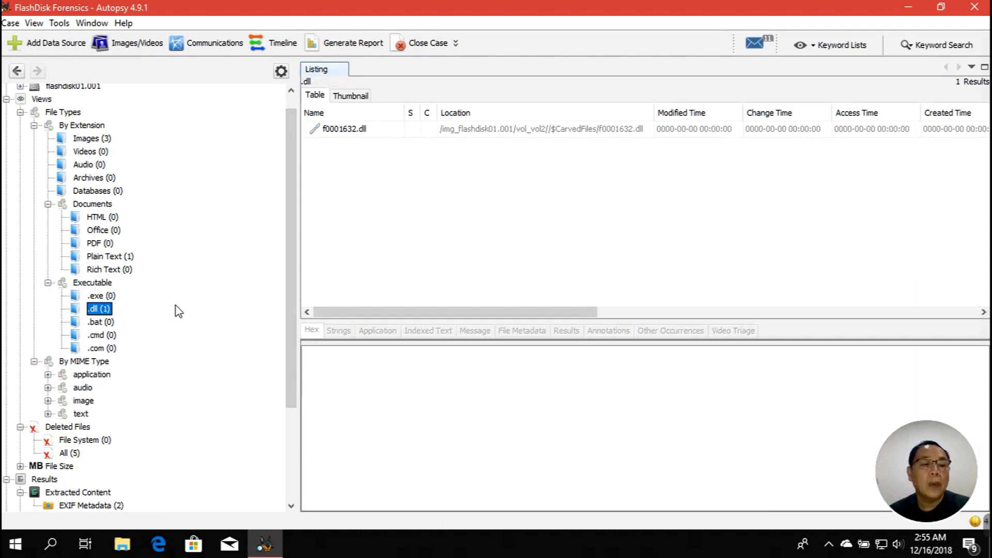
pyautogui.click(47, 283)
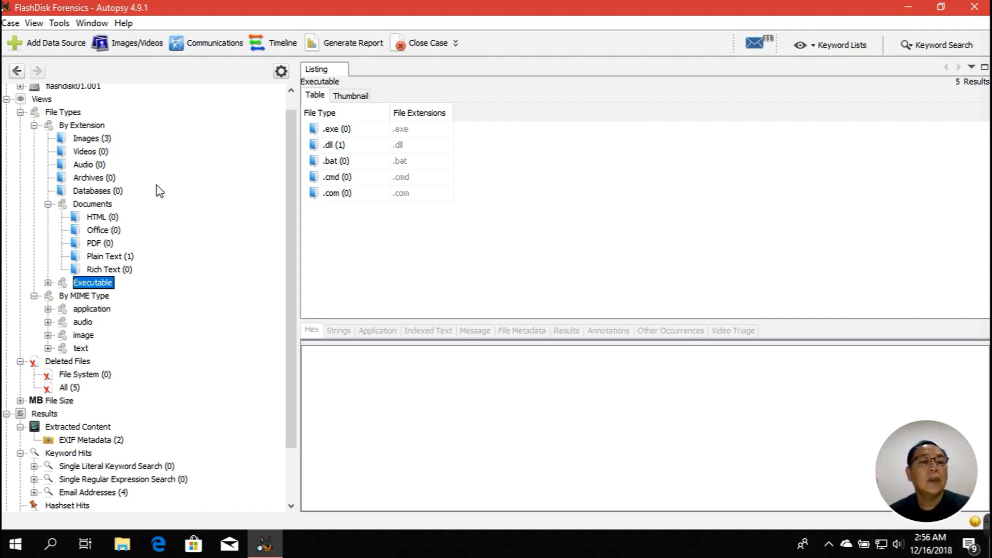
pyautogui.click(108, 151)
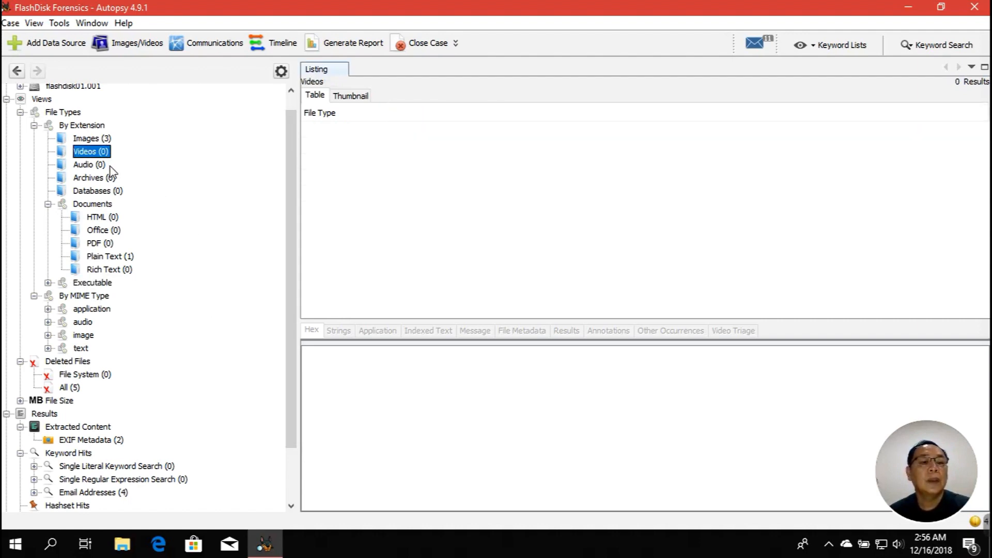
pyautogui.click(128, 257)
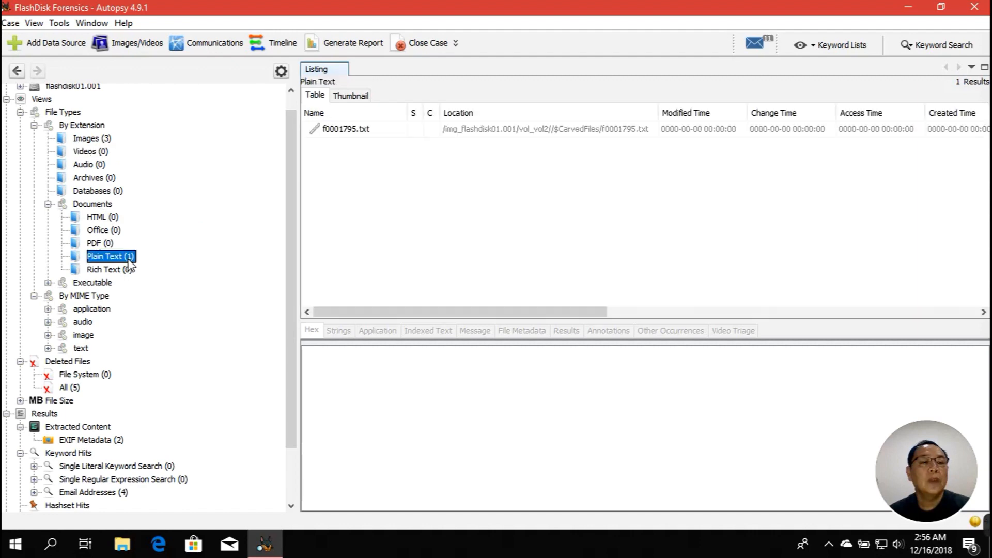
pyautogui.doubleClick(105, 286)
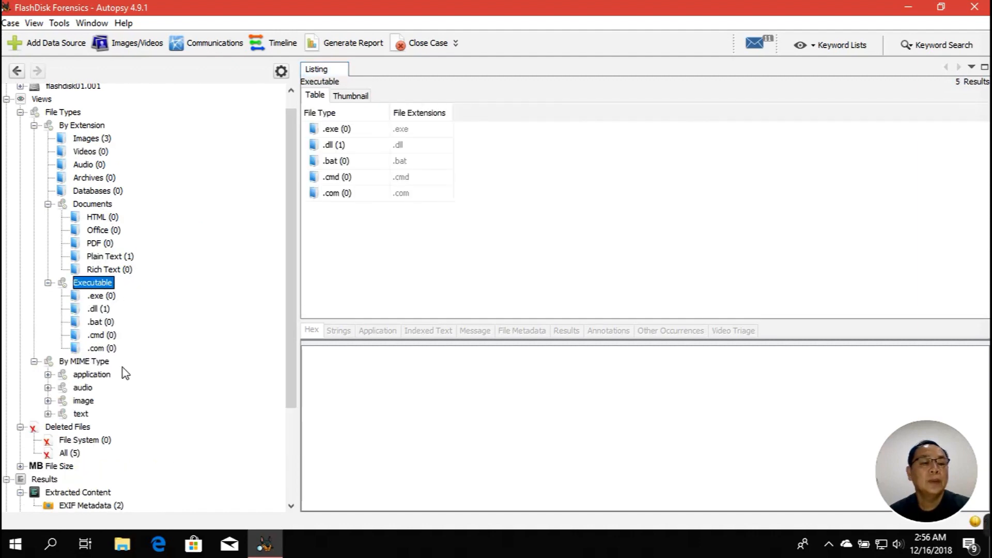
pyautogui.doubleClick(97, 376)
# Browse MIME types: x-msdownload (1), octet-stream (18), audio, and the three image/JPEG files
pyautogui.scroll(-1, 139, 366)
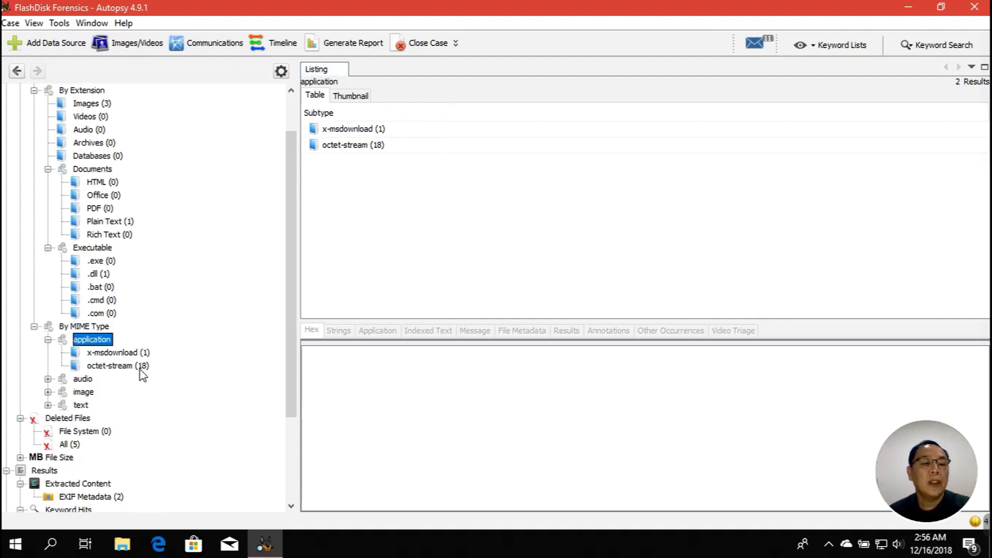
pyautogui.click(129, 353)
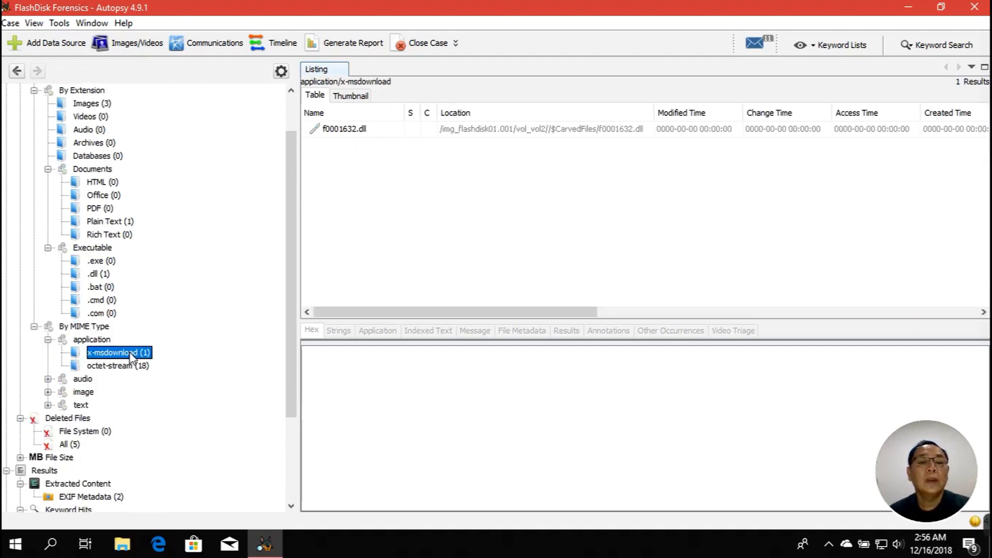
pyautogui.click(141, 368)
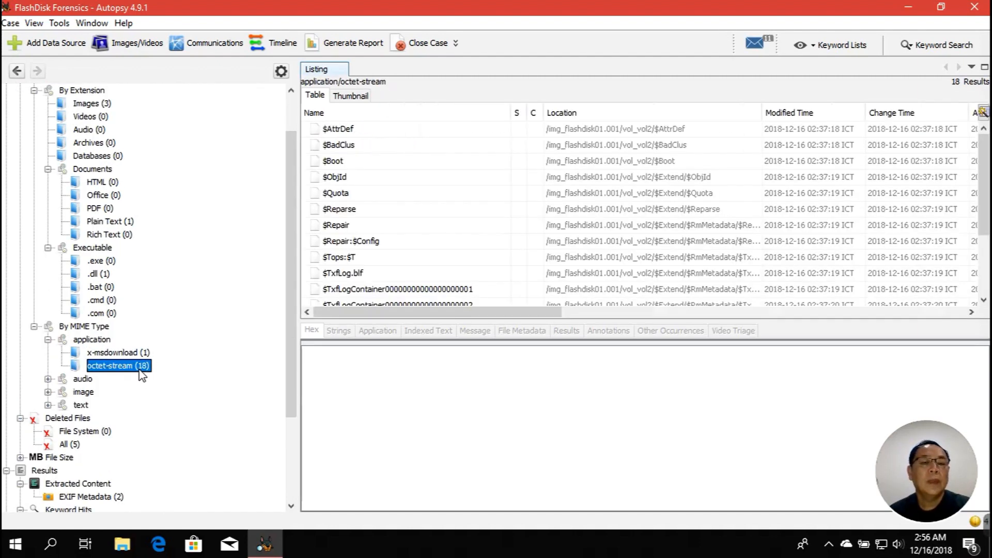
pyautogui.click(85, 381)
pyautogui.doubleClick(89, 393)
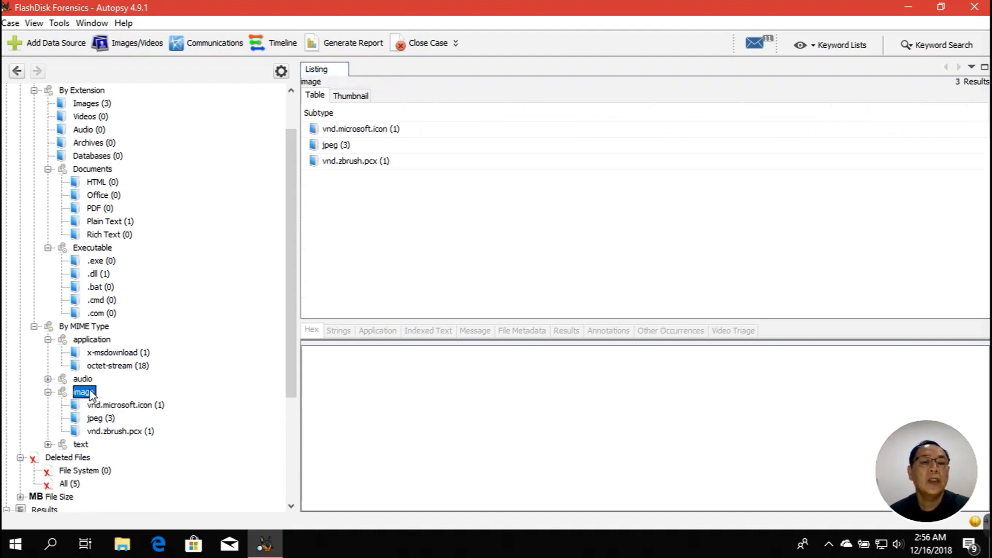
pyautogui.doubleClick(331, 146)
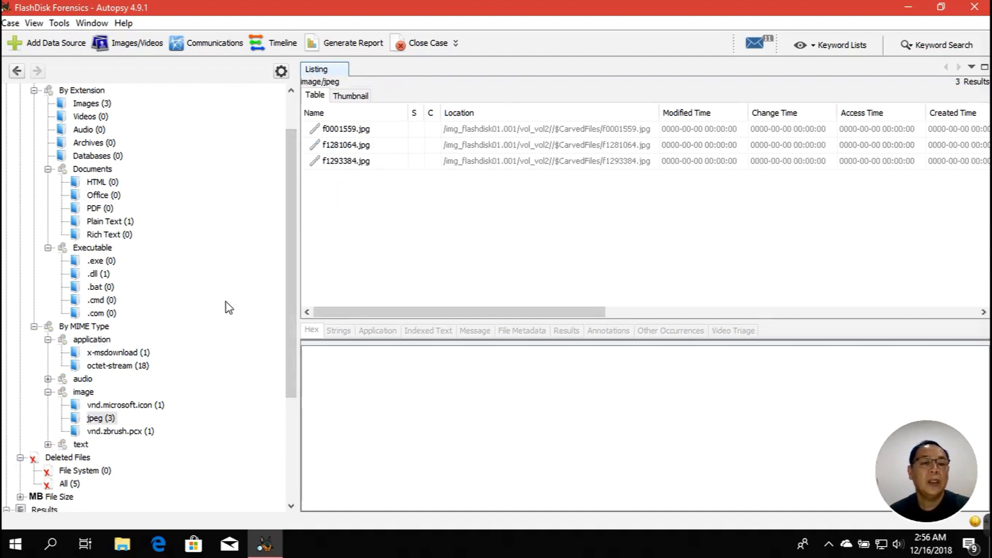
# Expand text > plain and read the contents of f0001795.txt
pyautogui.scroll(-3, 228, 308)
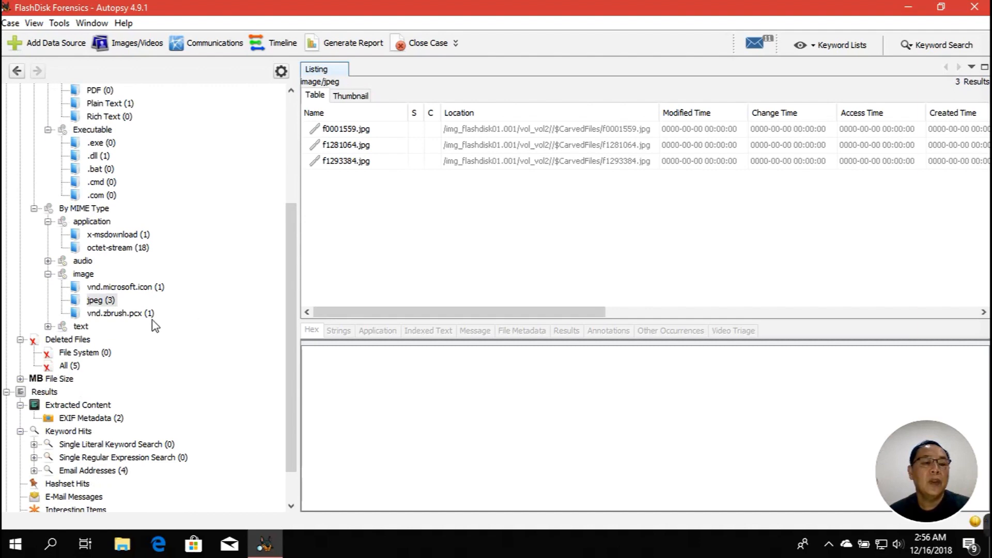
pyautogui.doubleClick(85, 329)
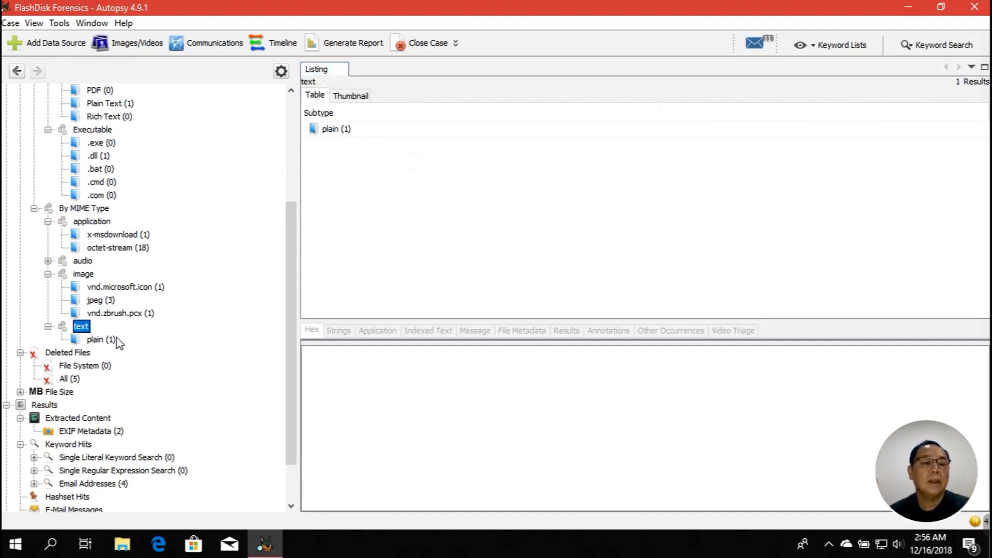
pyautogui.click(114, 340)
pyautogui.click(347, 131)
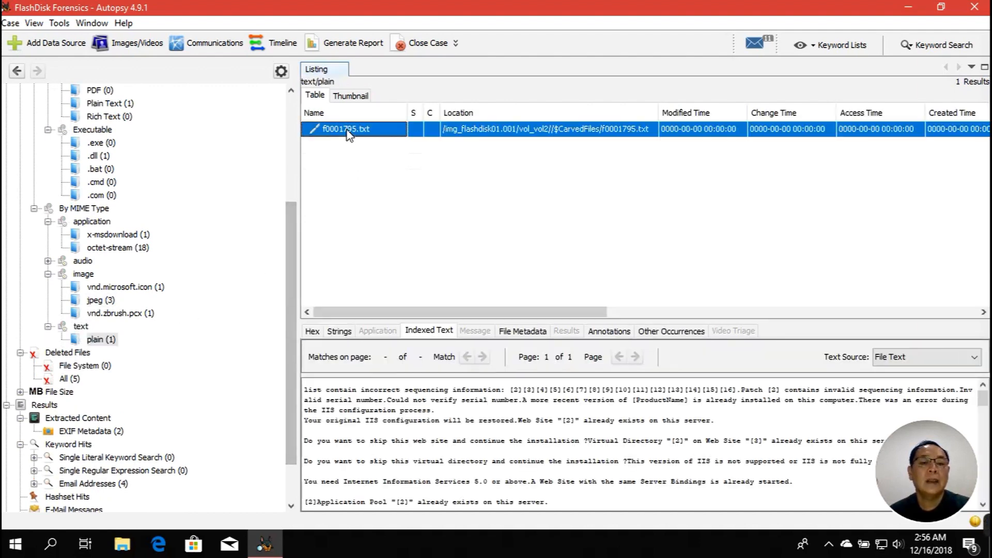
# Expand File Size into its ranges, then list the two EXIF Metadata files
pyautogui.scroll(-2, 202, 305)
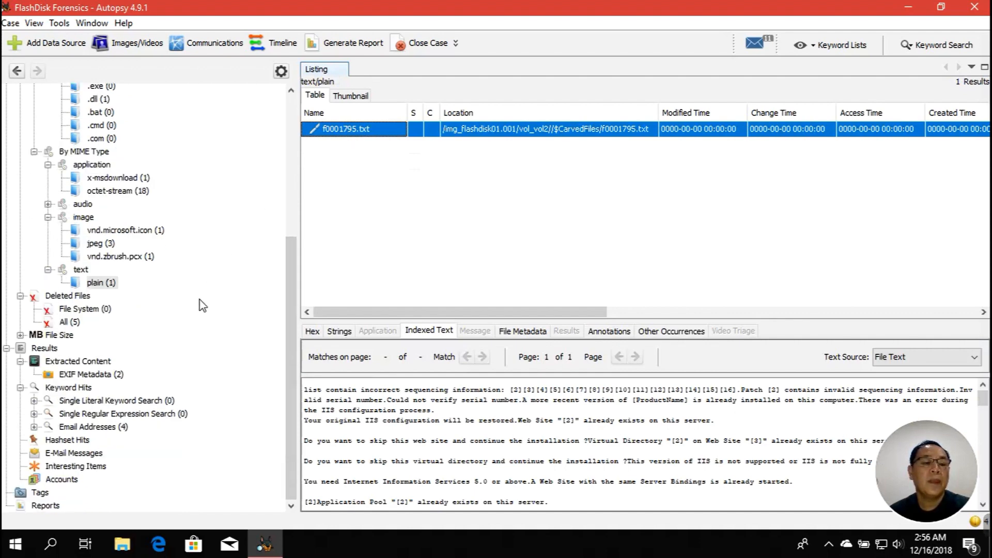
pyautogui.click(63, 335)
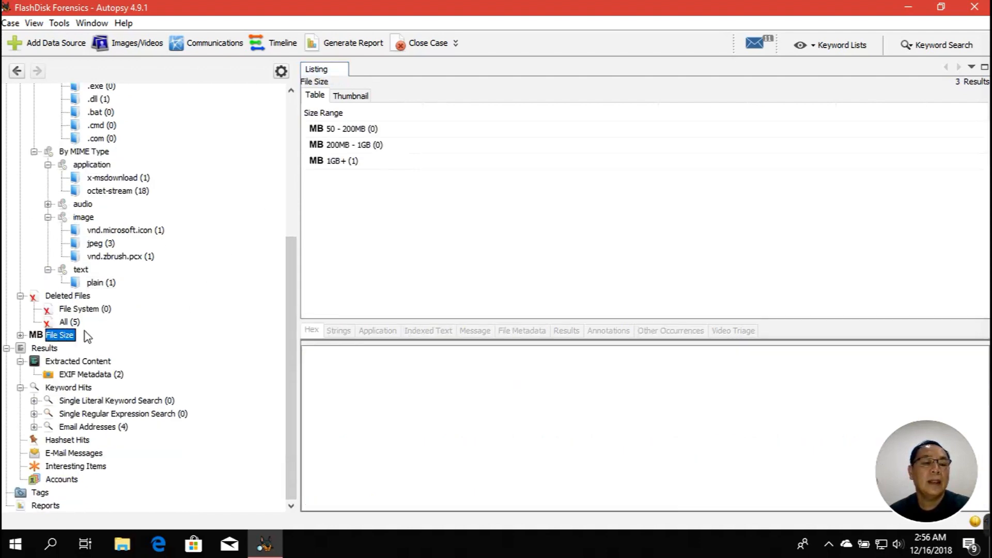
pyautogui.click(20, 335)
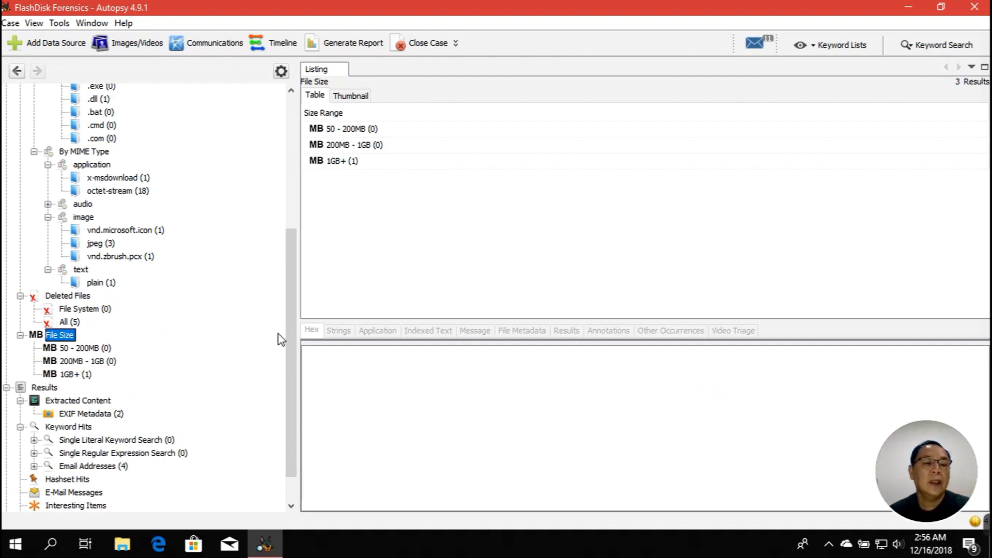
pyautogui.scroll(-1, 290, 339)
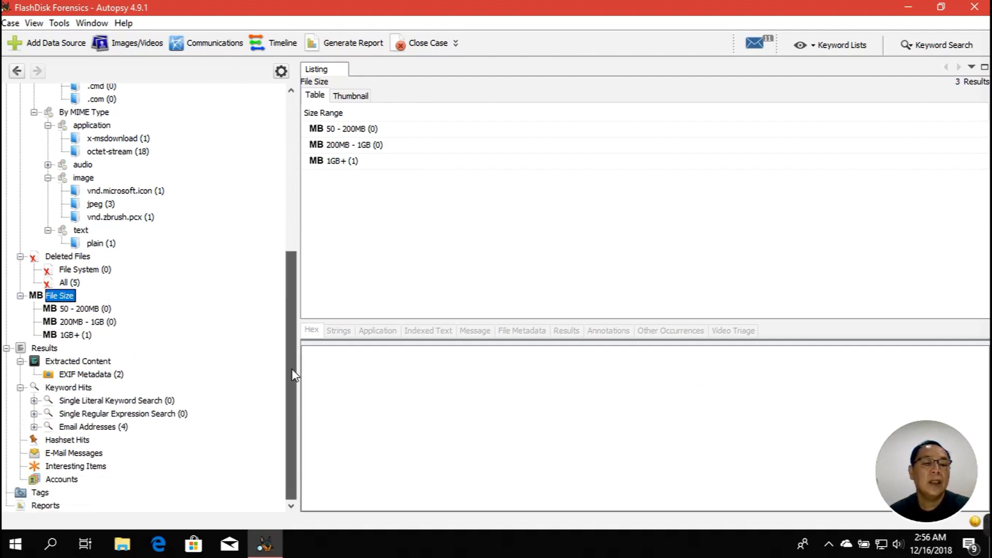
pyautogui.click(106, 376)
# Preview f1281064.jpg and f1293384.jpg, then check Email Addresses (4) and the empty Interesting Items
pyautogui.click(361, 132)
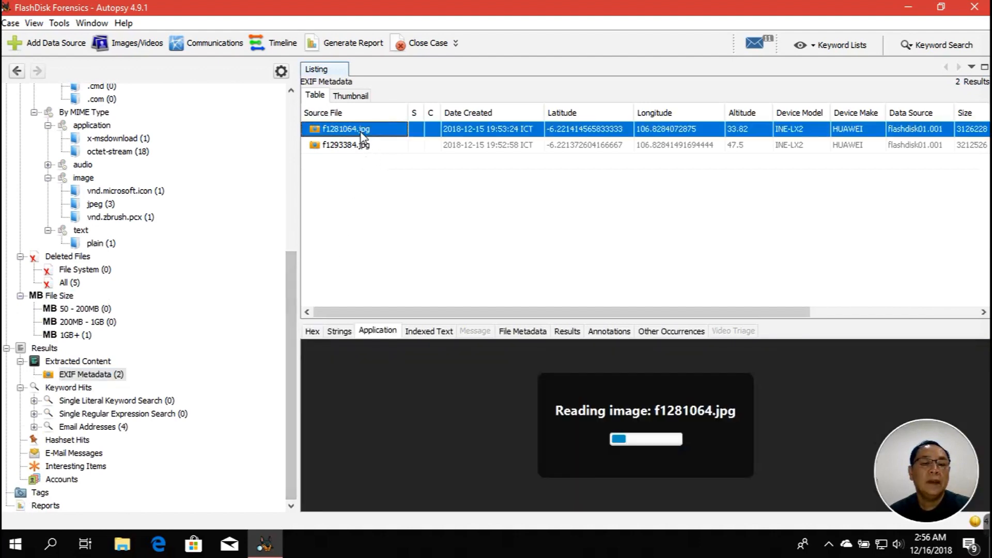
pyautogui.click(356, 146)
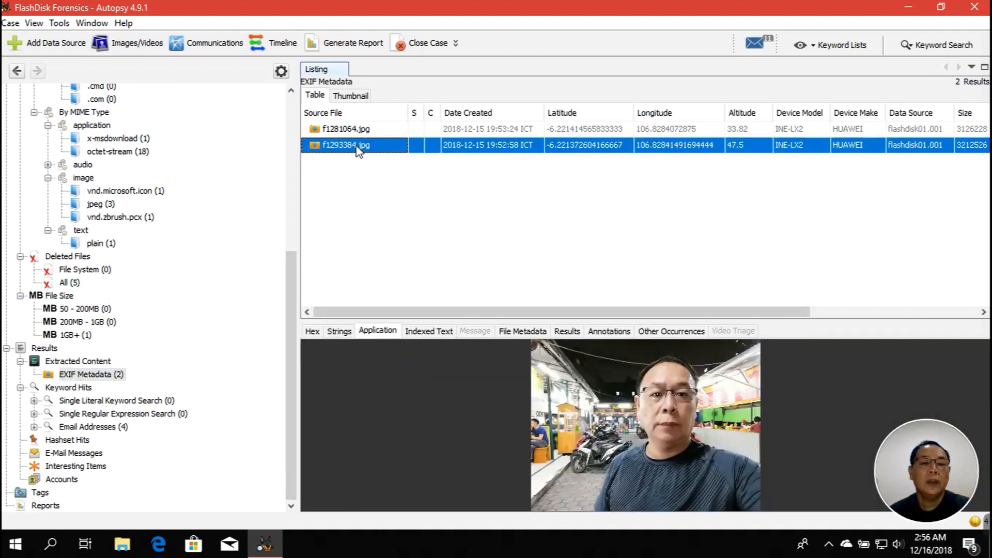
pyautogui.click(123, 427)
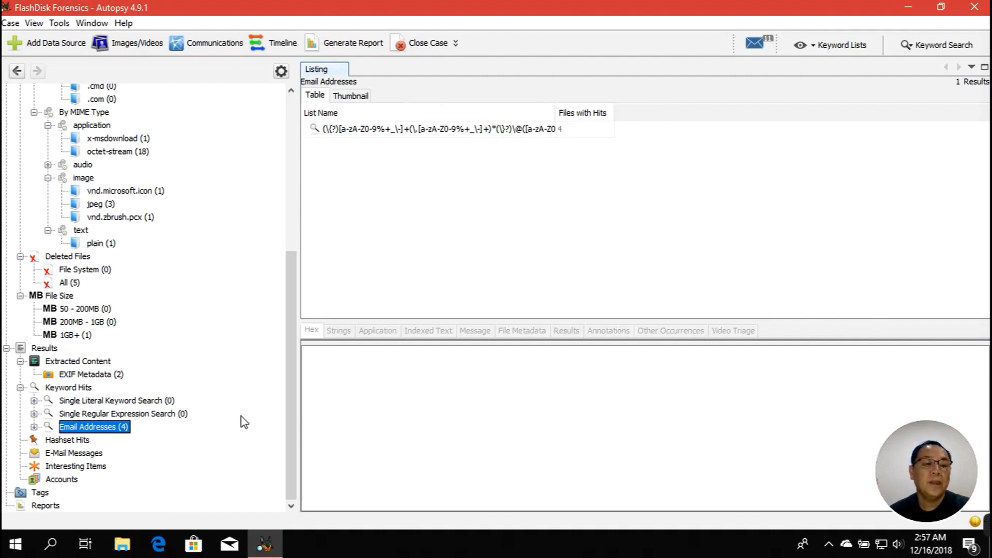
pyautogui.click(99, 469)
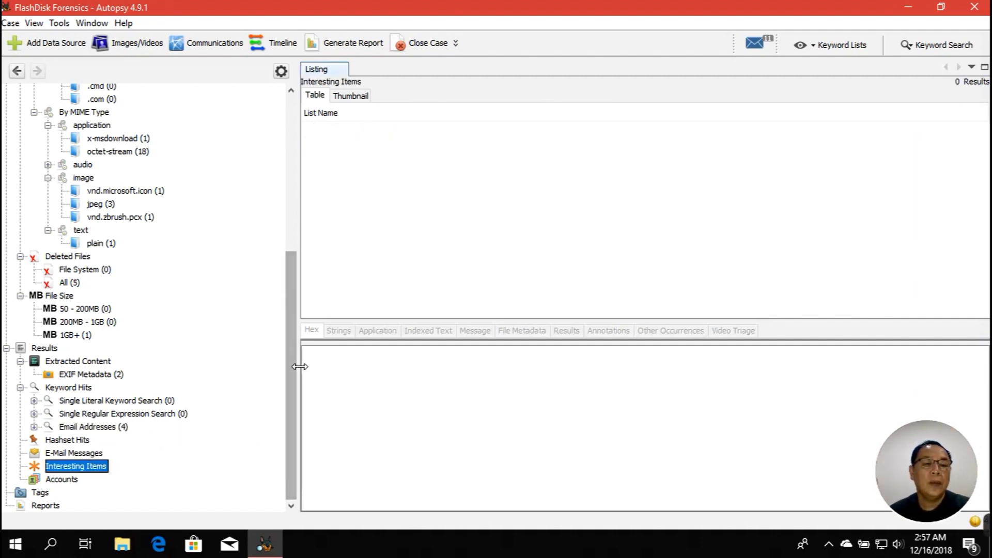
pyautogui.moveTo(291, 366); pyautogui.dragTo(299, 175)
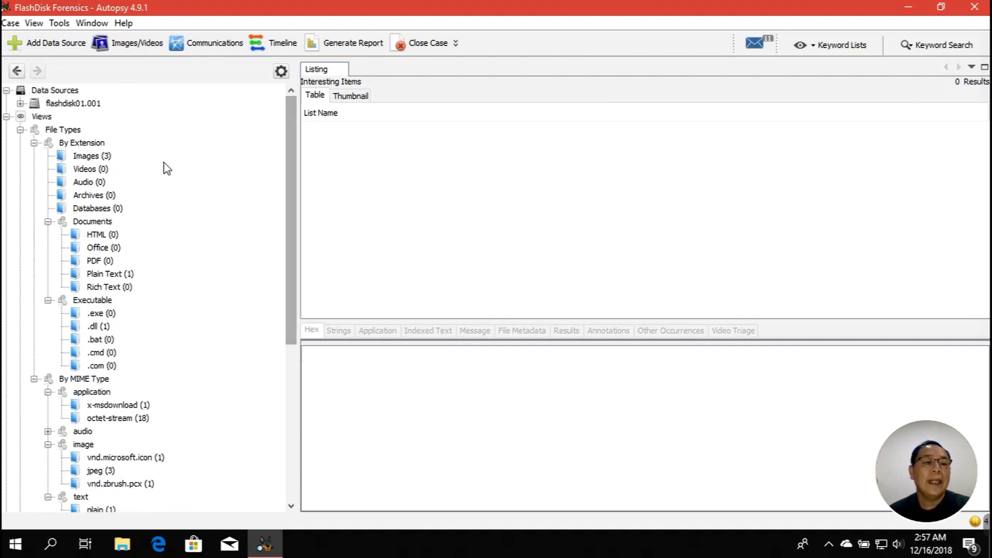
# Collapse File Types, Deleted Files, File Size, Extracted Content and Keyword Hits in the tree
pyautogui.click(20, 129)
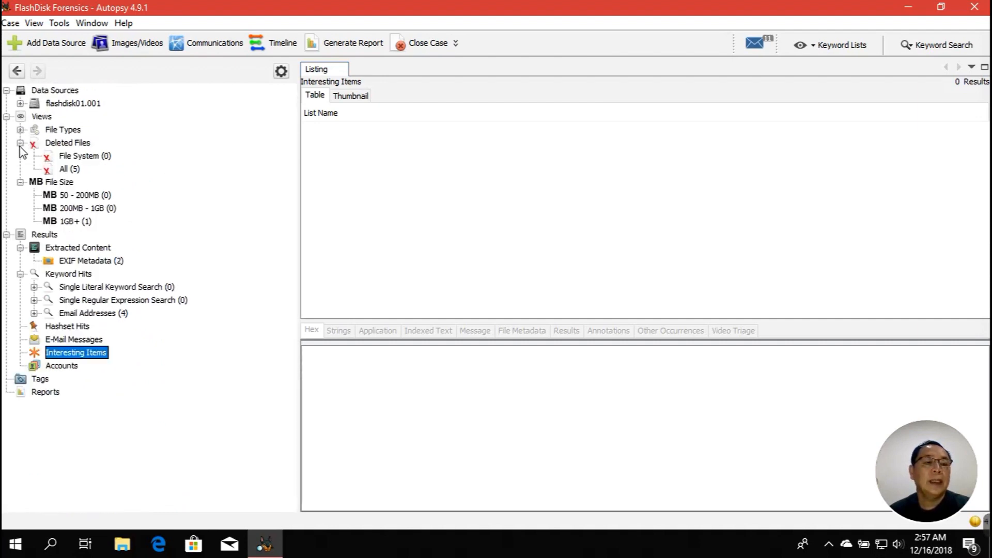
pyautogui.click(20, 143)
pyautogui.click(21, 156)
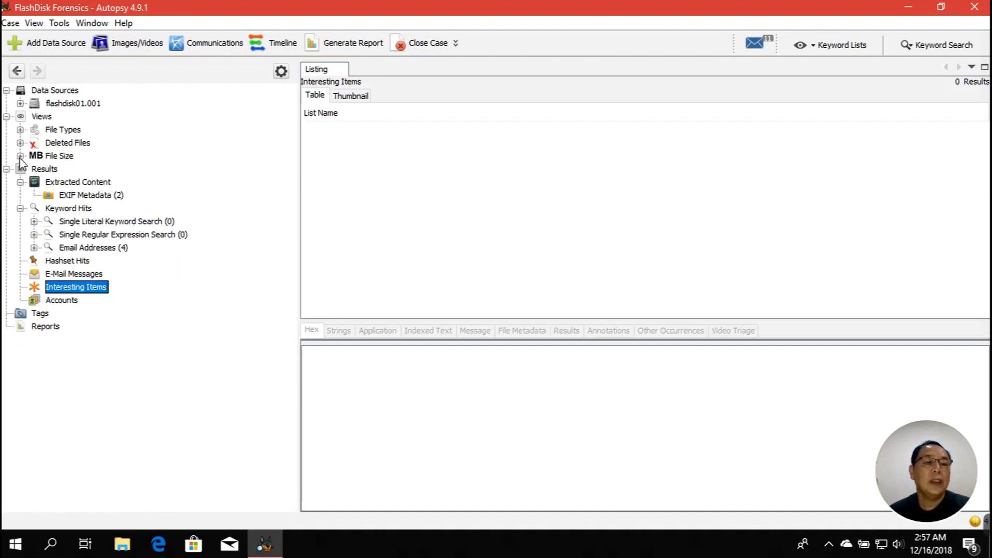
pyautogui.click(20, 182)
pyautogui.click(20, 195)
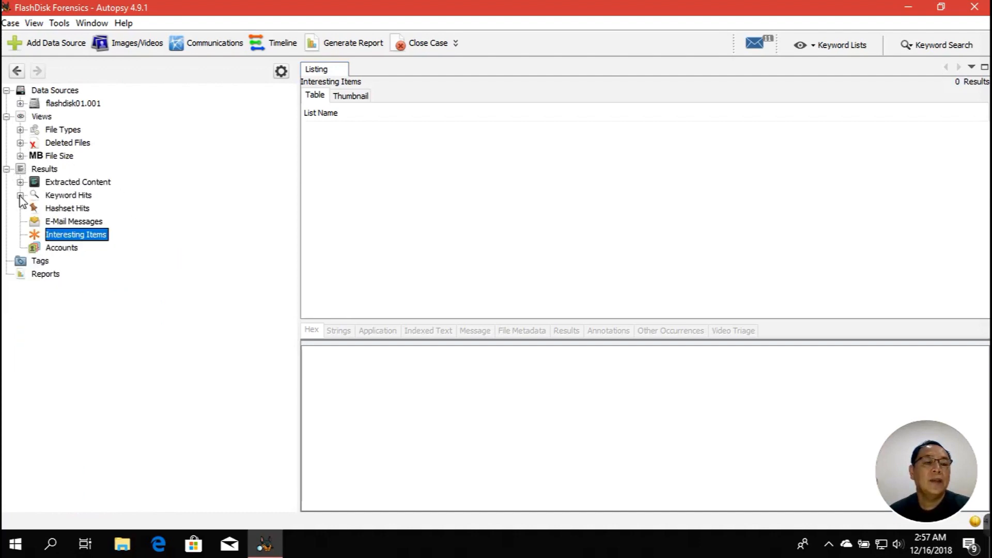
# Show flashdisk01.001's three volumes under Data Sources, then expand Deleted Files
pyautogui.click(75, 92)
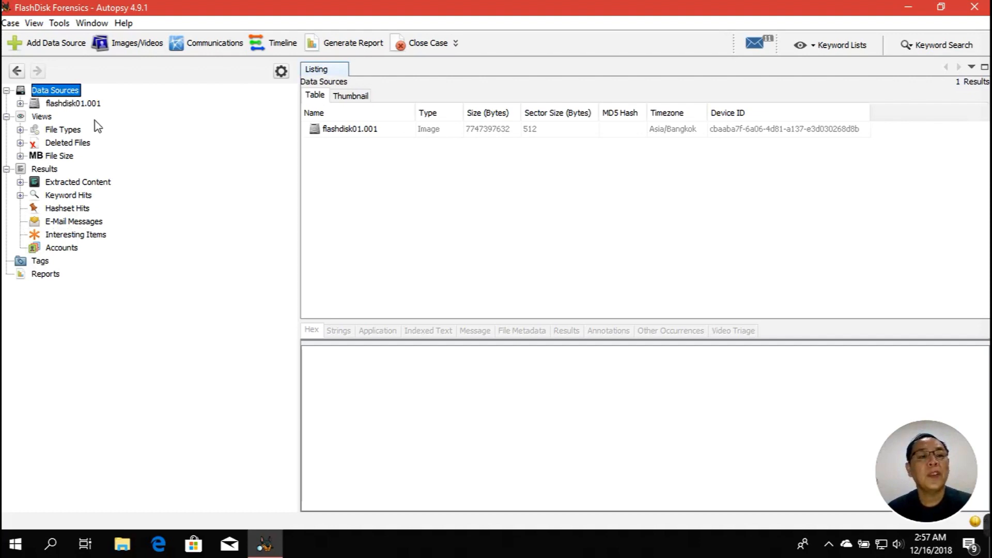
pyautogui.doubleClick(81, 106)
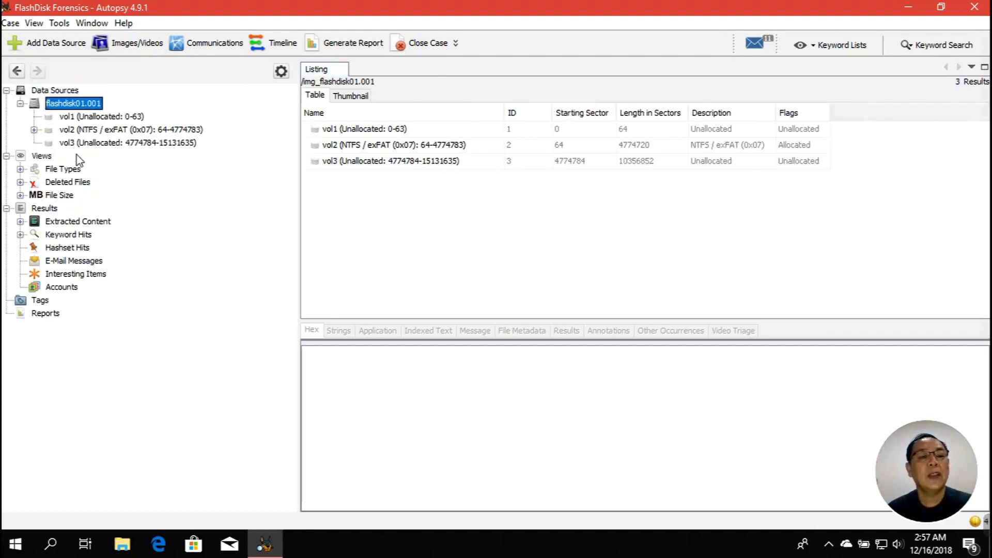
pyautogui.click(20, 104)
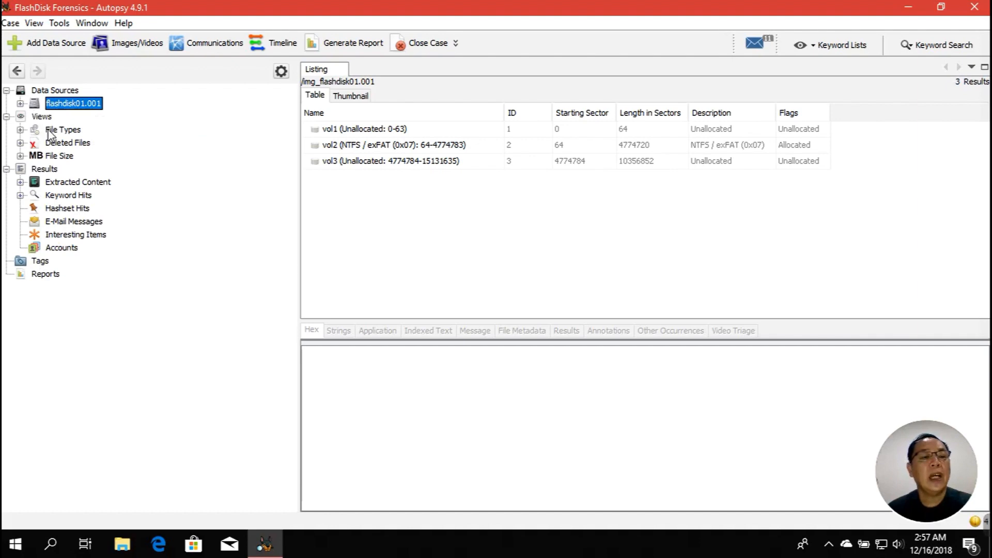
pyautogui.doubleClick(54, 143)
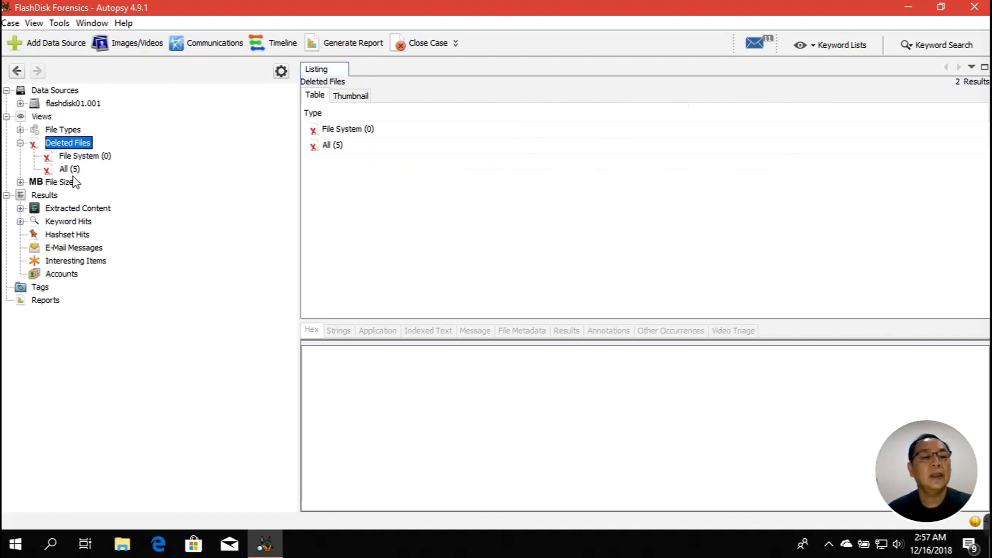
# List all five carved deleted files and preview f0001795.txt, f0001559.jpg, f0001632.dll, f1281064.jpg, f1293384.jpg
pyautogui.click(66, 182)
pyautogui.click(72, 169)
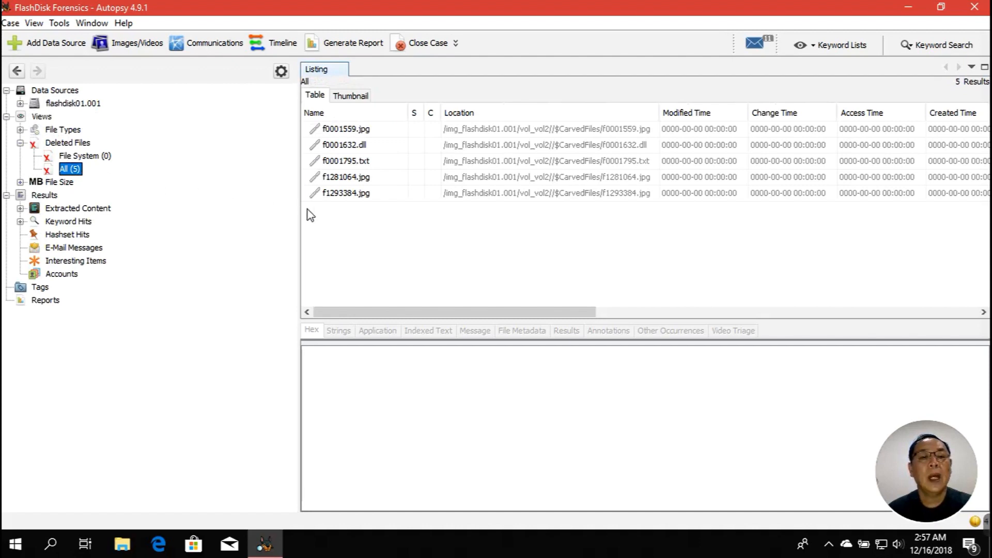
pyautogui.click(351, 164)
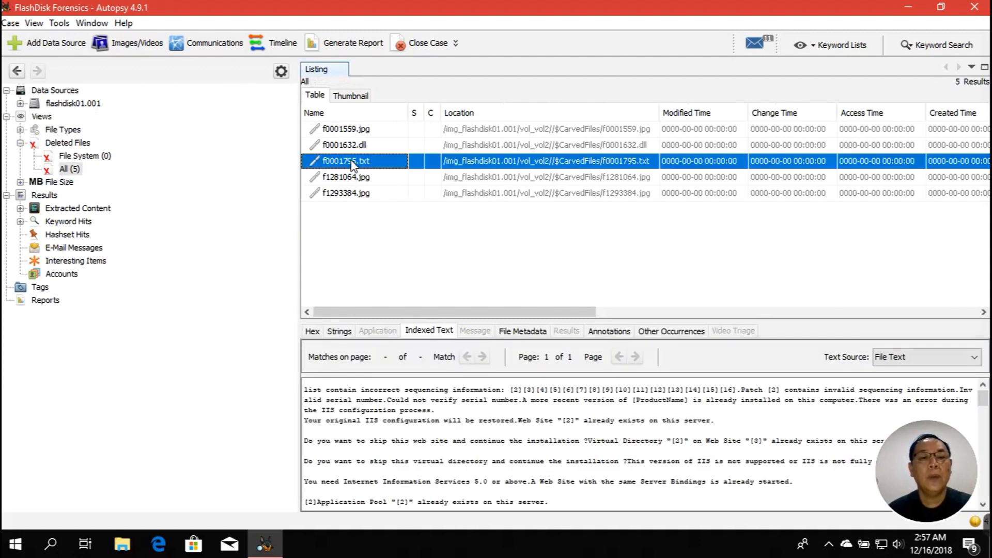
pyautogui.click(355, 134)
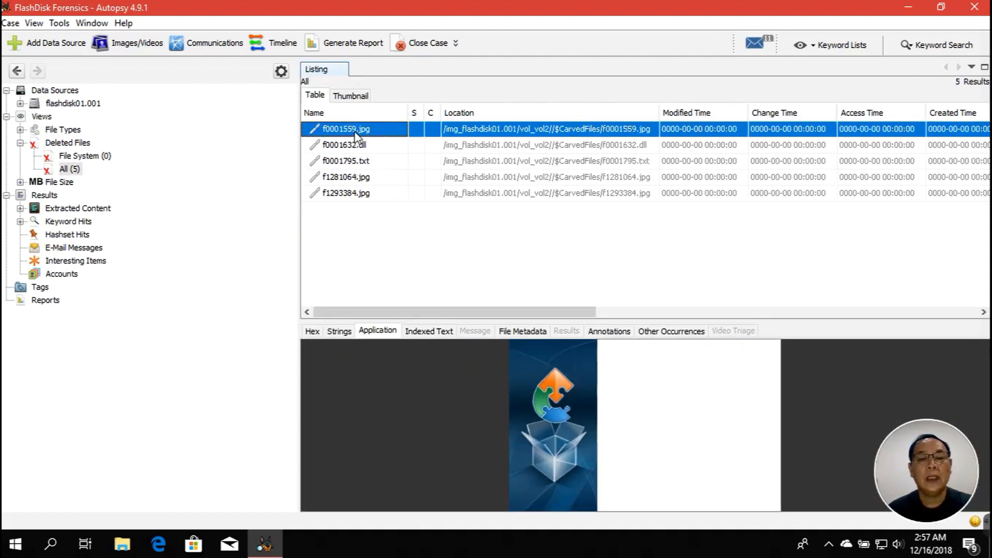
pyautogui.click(357, 146)
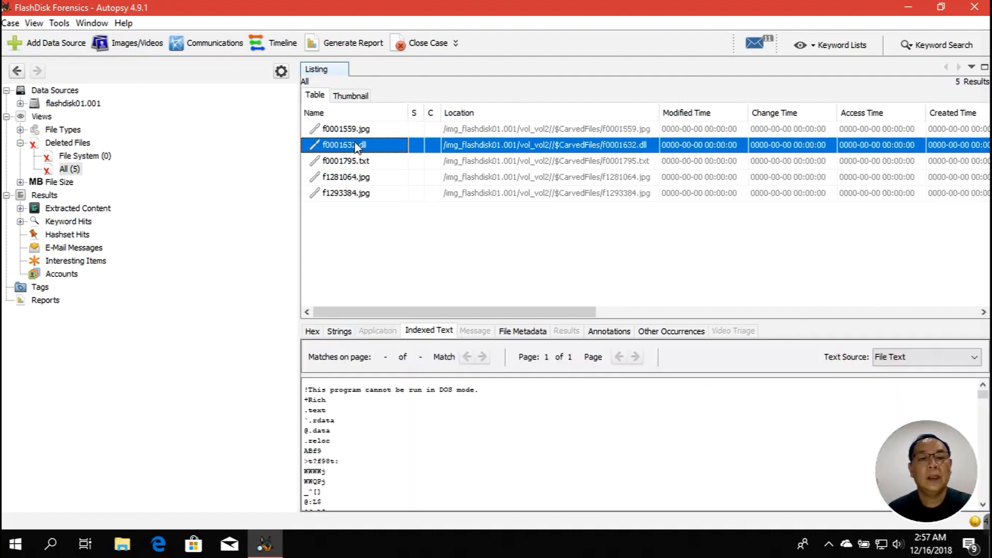
pyautogui.click(357, 162)
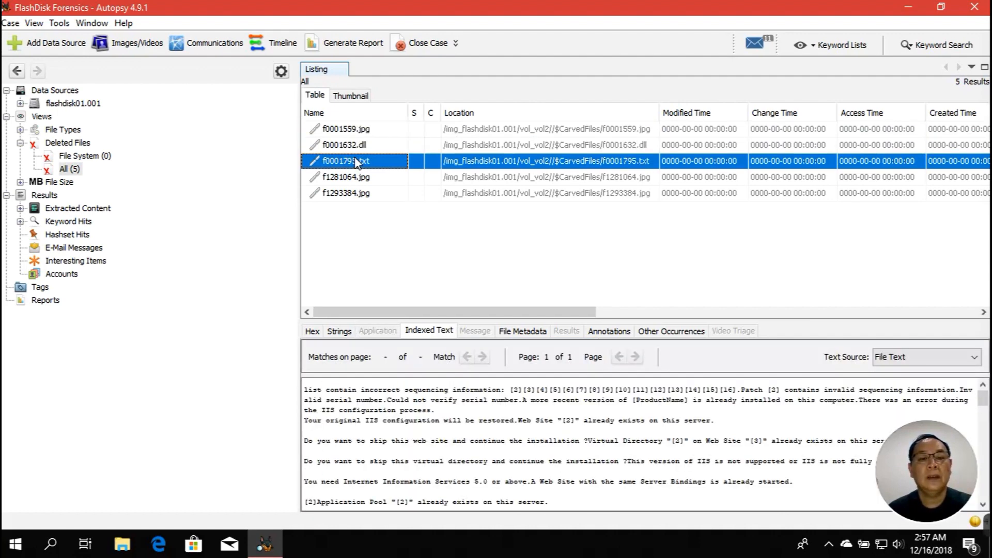
pyautogui.click(356, 177)
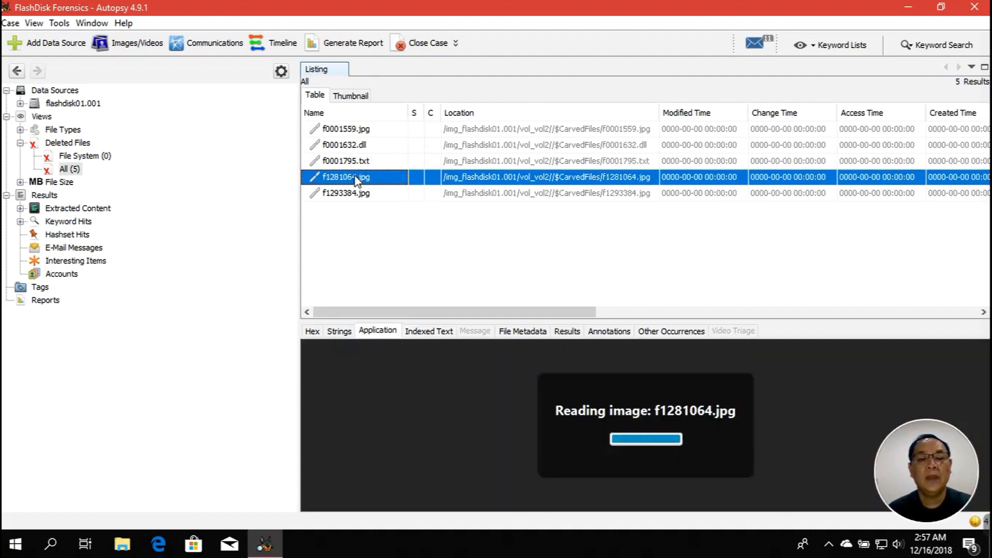
pyautogui.click(360, 194)
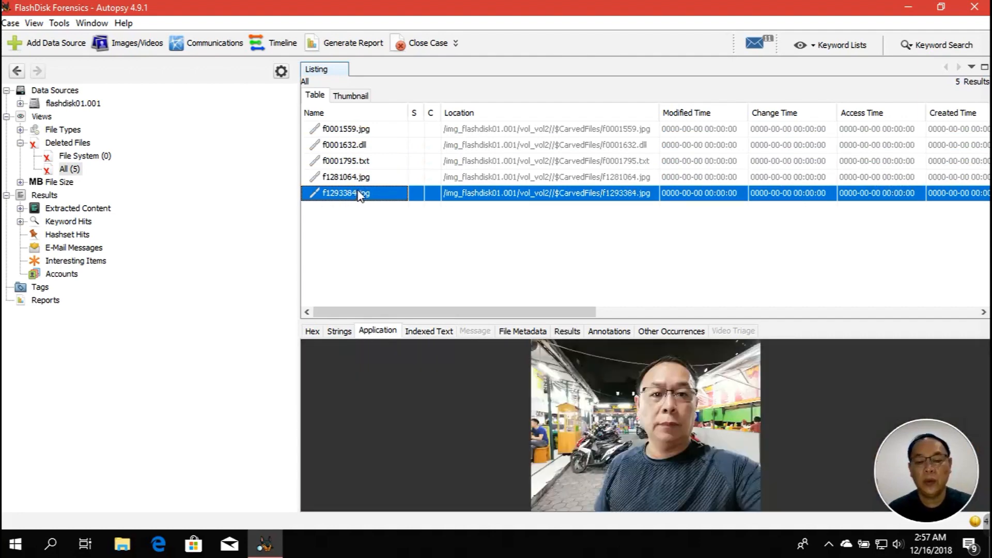
pyautogui.hotkey('shift', 'Up')
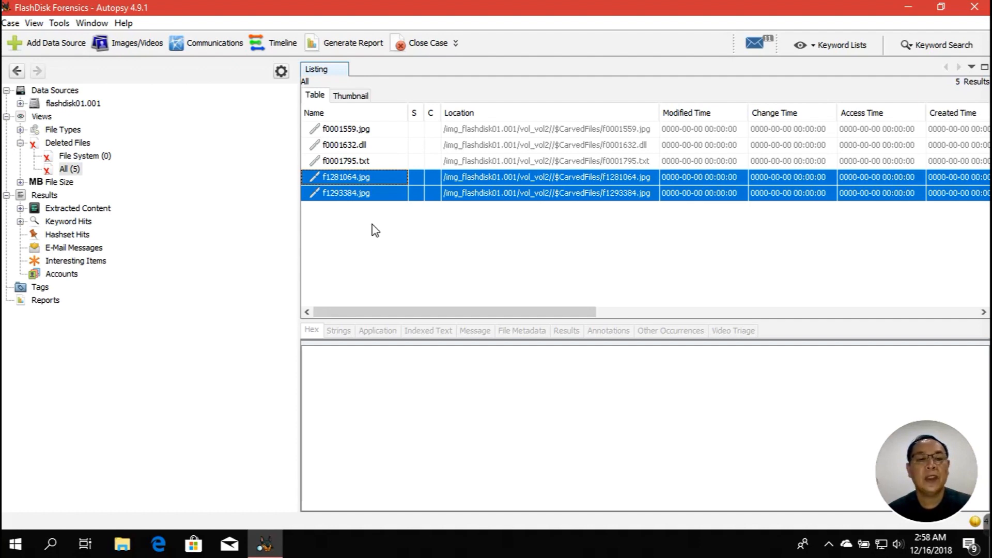
# View f1281064.jpg again, then expand flashdisk01.001 in Data Sources to show vol1–vol3
pyautogui.click(372, 181)
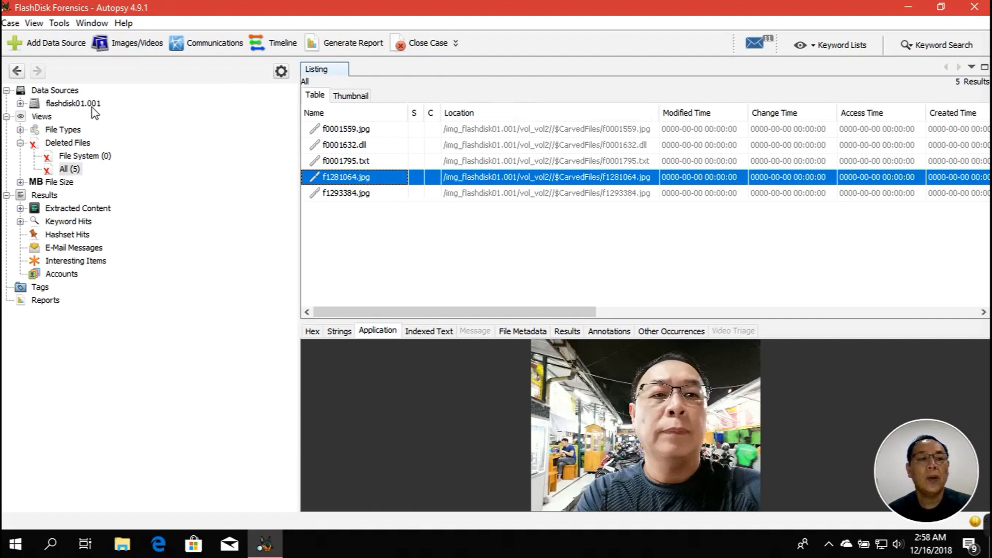
pyautogui.click(76, 91)
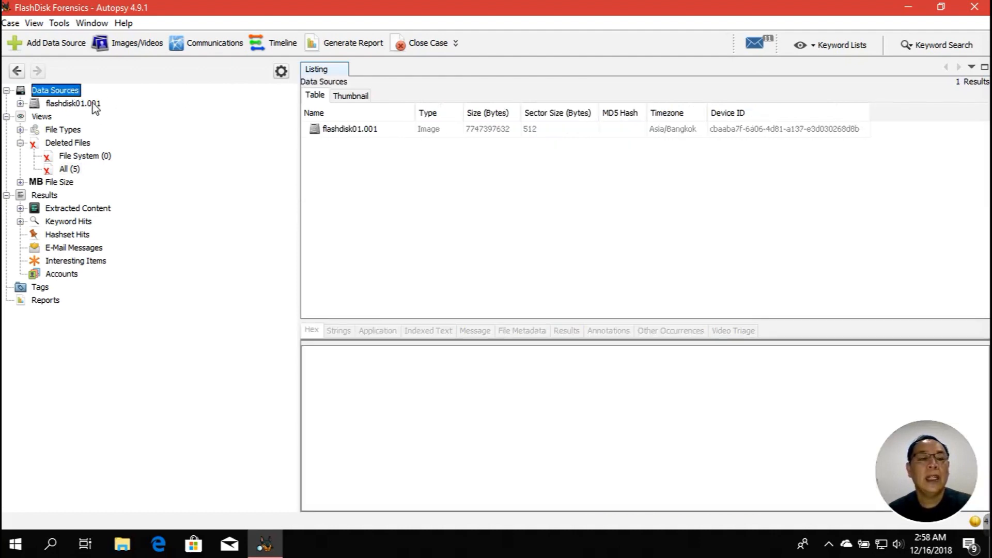
pyautogui.click(85, 109)
pyautogui.doubleClick(85, 106)
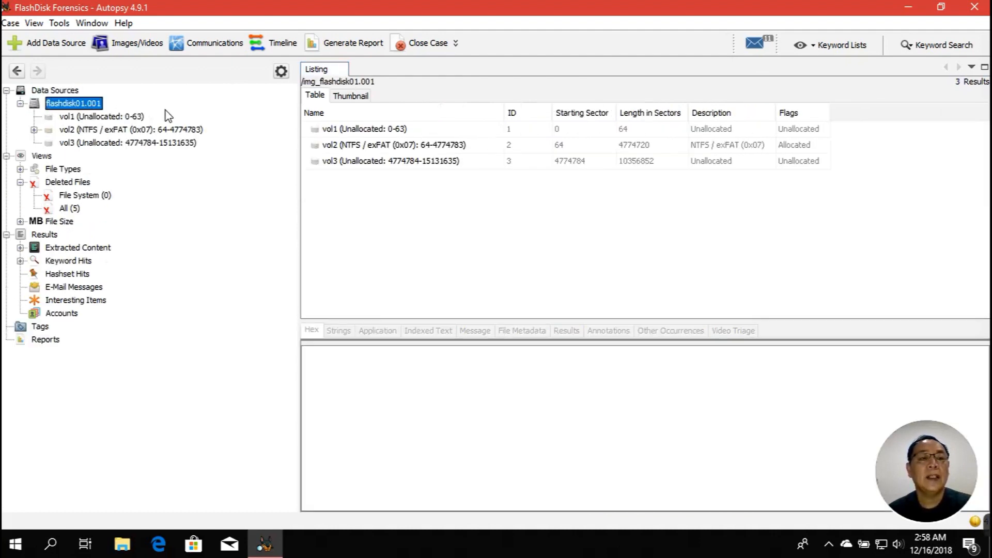